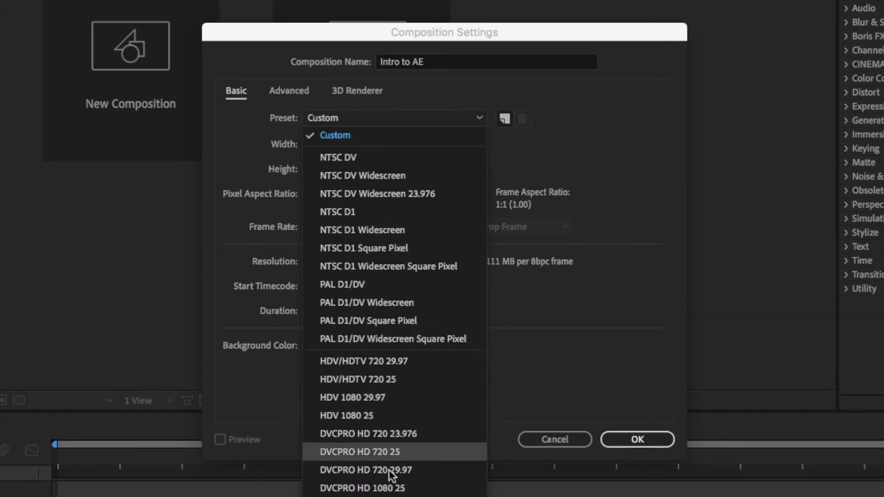
Step: Create a composition with the HDTV 1080 24 preset and a duration of 0:00:10:00
{"action": "left_click", "coordinate": [339, 453]}
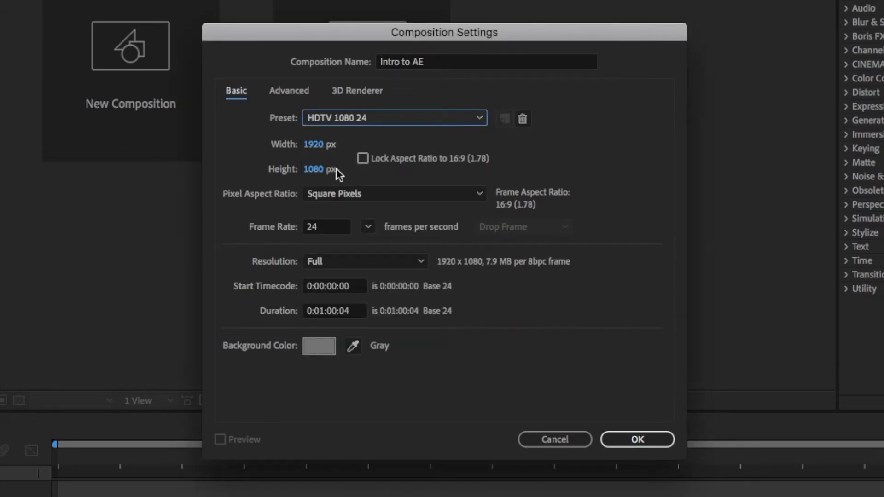
{"action": "left_click", "coordinate": [355, 311]}
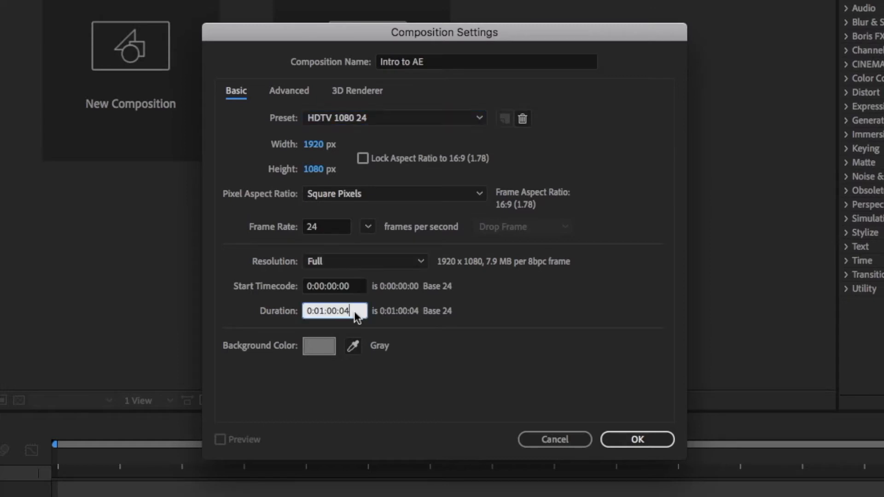
{"action": "left_click_drag", "start_coordinate": [349, 311], "coordinate": [325, 313]}
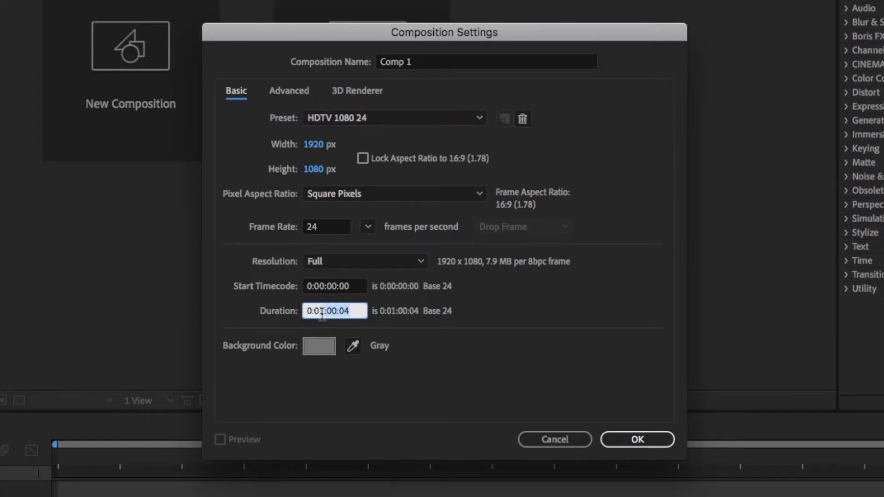
{"action": "type", "text": "0:10"}
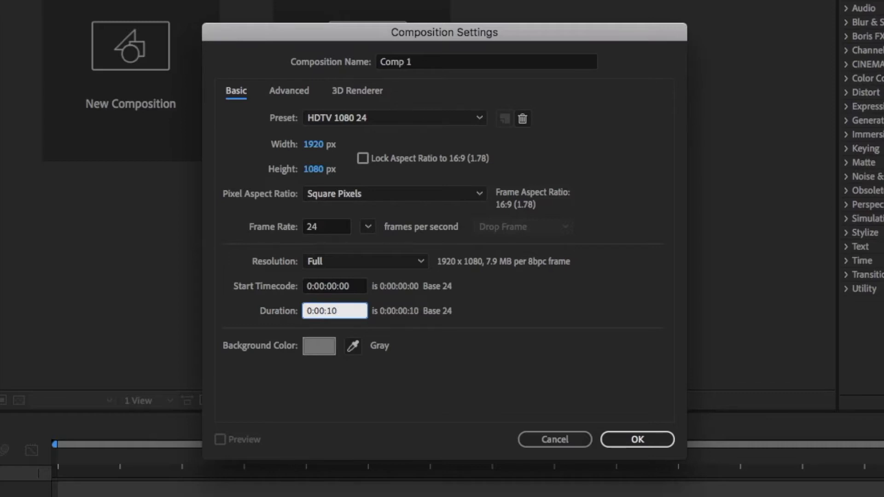
{"action": "type", "text": ":00"}
{"action": "left_click", "coordinate": [647, 442]}
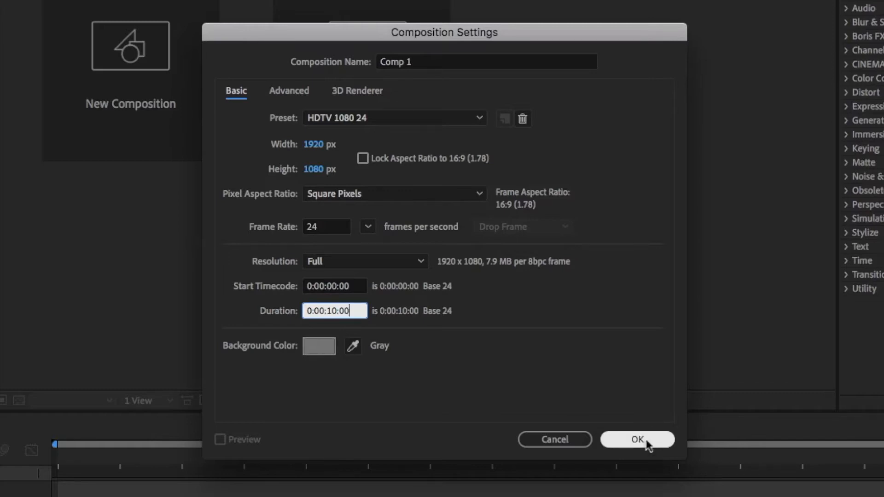
{"action": "left_click", "coordinate": [647, 442]}
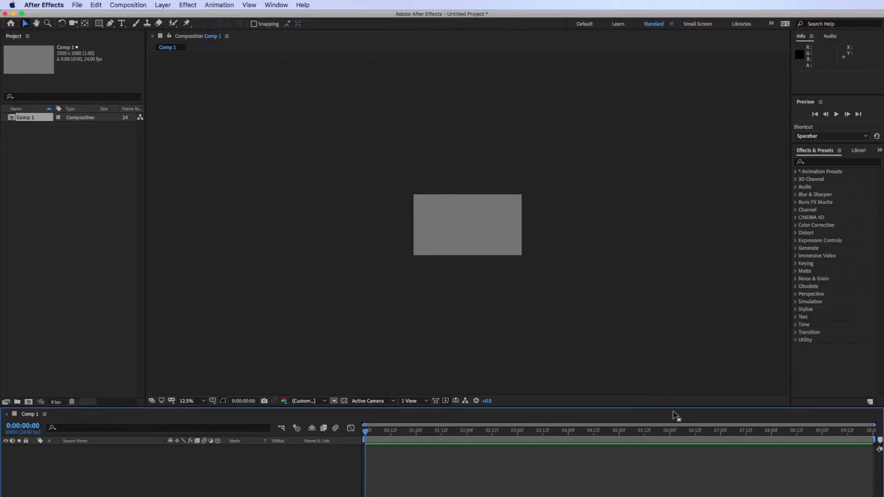
Step: Magnify the composition view to 50% and set its preview resolution to Auto
{"action": "key", "text": "period"}
{"action": "key", "text": "period"}
{"action": "key", "text": "period"}
{"action": "key", "text": "period"}
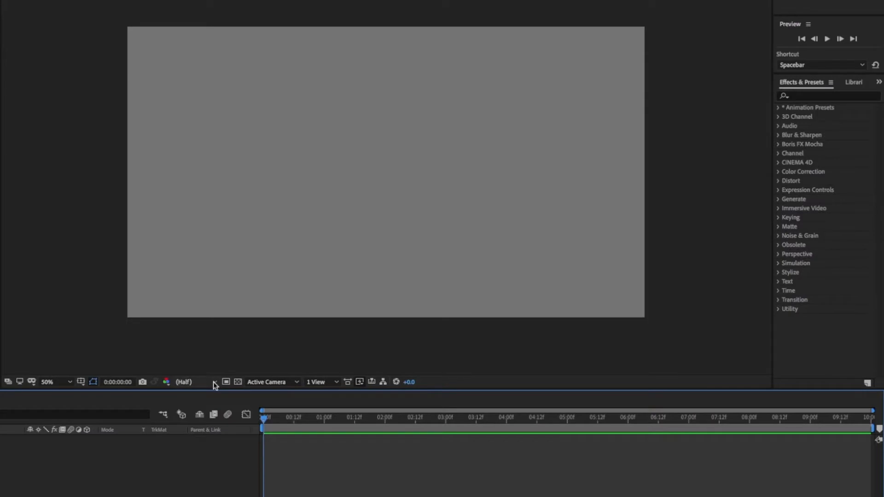
{"action": "left_click", "coordinate": [214, 382]}
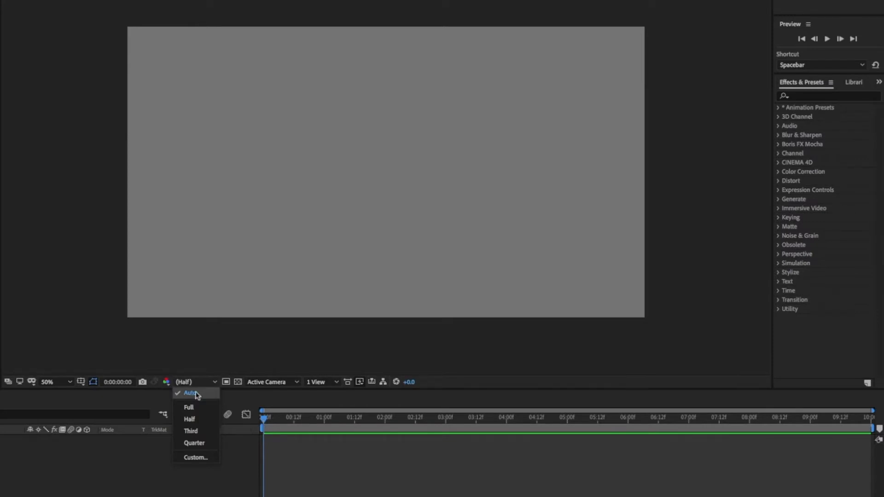
{"action": "left_click", "coordinate": [195, 392]}
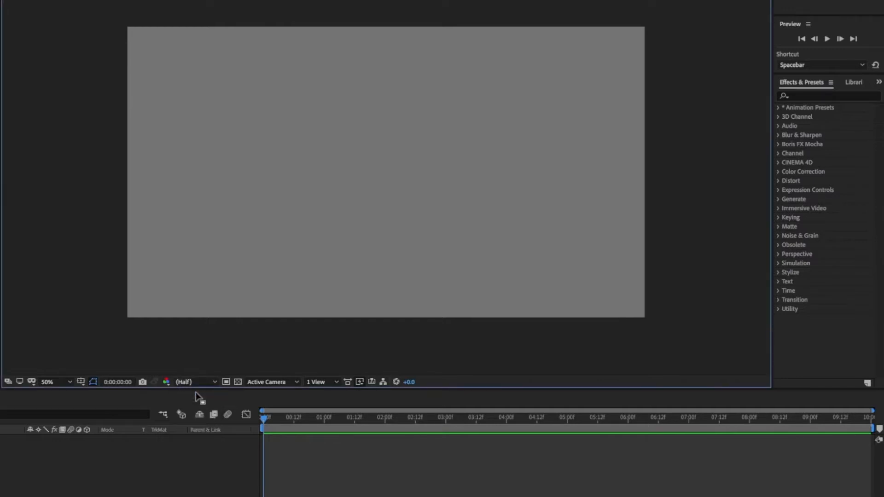
Step: Toggle the transparency grid on and off, and do the same with the layout grid over the composition
{"action": "left_click", "coordinate": [236, 382]}
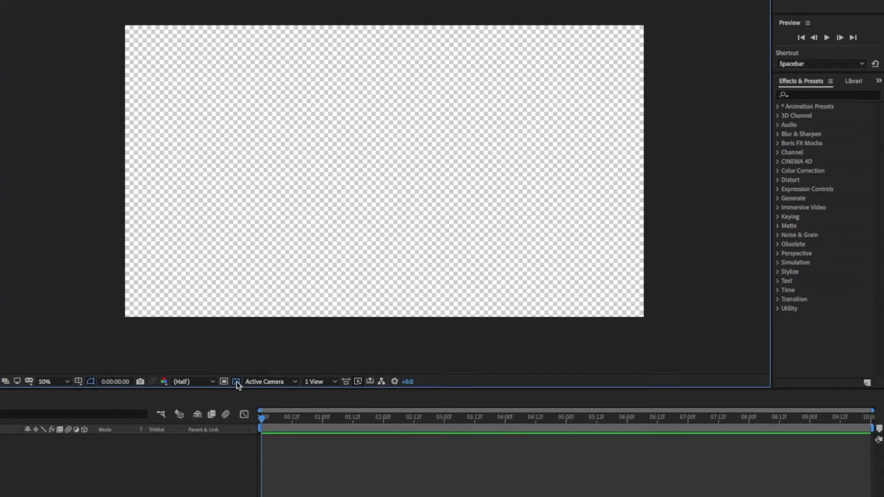
{"action": "left_click", "coordinate": [237, 382]}
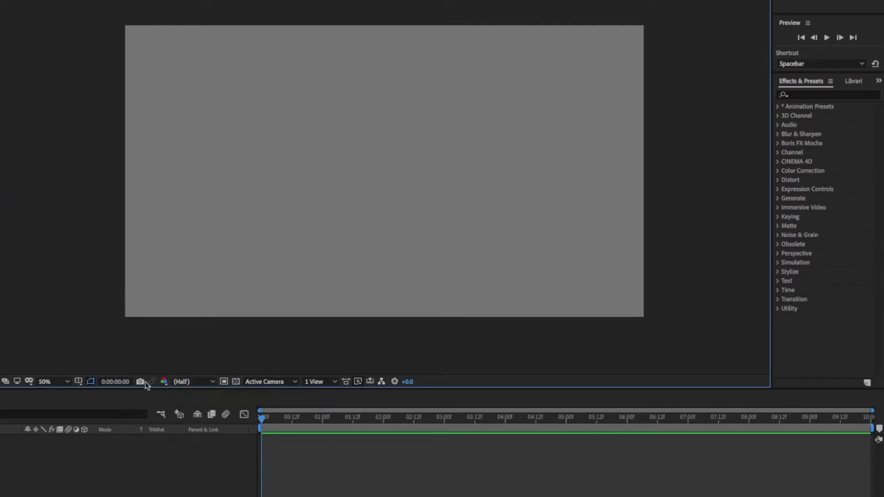
{"action": "left_click", "coordinate": [78, 383]}
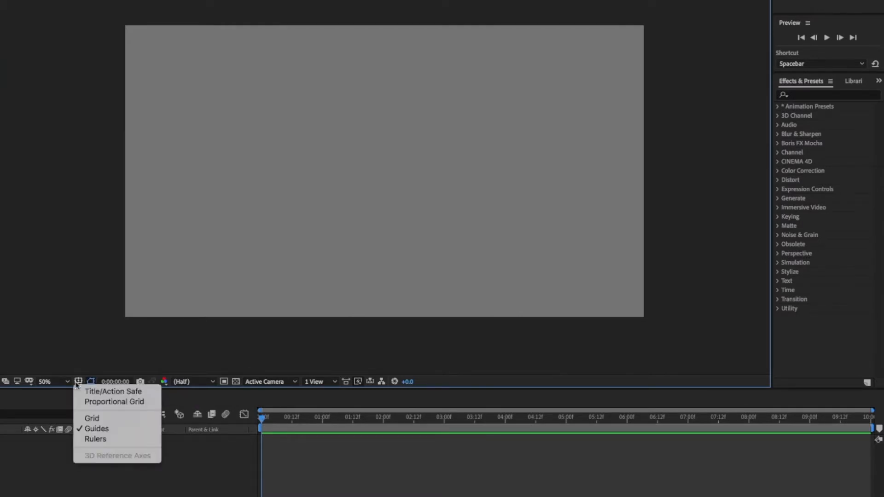
{"action": "left_click", "coordinate": [88, 419]}
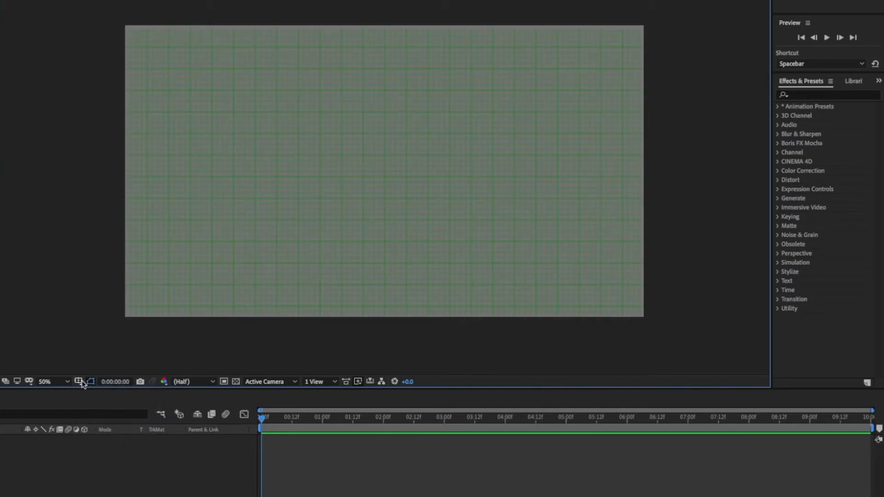
{"action": "left_click", "coordinate": [79, 382]}
{"action": "left_click", "coordinate": [89, 419]}
Step: Place a vertical and a horizontal guide over the composition from the rulers, and hide the rulers and guides again
{"action": "left_click", "coordinate": [78, 383]}
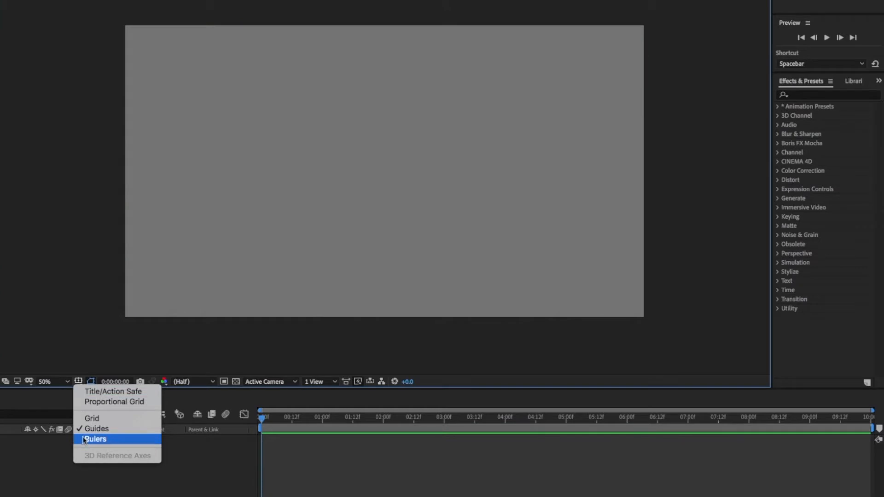
{"action": "left_click", "coordinate": [84, 439]}
{"action": "left_click_drag", "start_coordinate": [3, 168], "coordinate": [238, 181]}
{"action": "left_click_drag", "start_coordinate": [315, 1], "coordinate": [289, 131]}
{"action": "left_click", "coordinate": [78, 383]}
{"action": "left_click", "coordinate": [86, 439]}
{"action": "left_click", "coordinate": [79, 383]}
{"action": "left_click", "coordinate": [85, 427]}
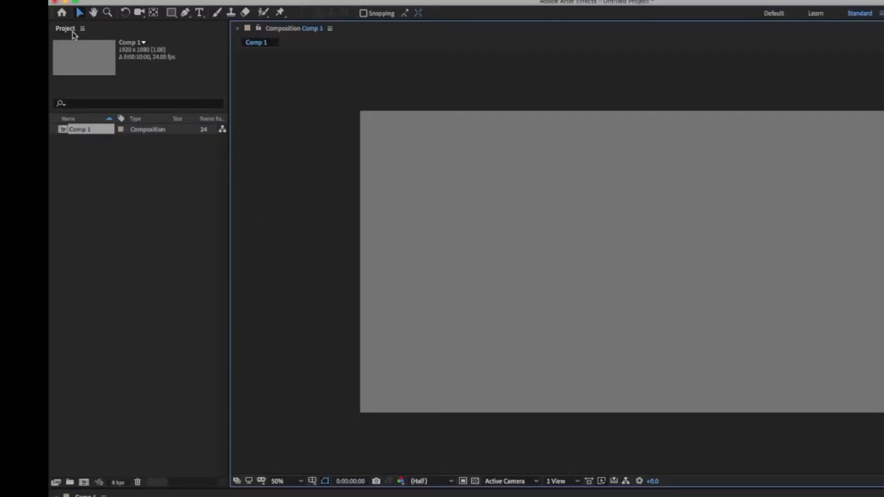
Step: Open Comp 1 and preview its empty timeline from the first frame, stopping the playback partway
{"action": "left_click", "coordinate": [64, 130]}
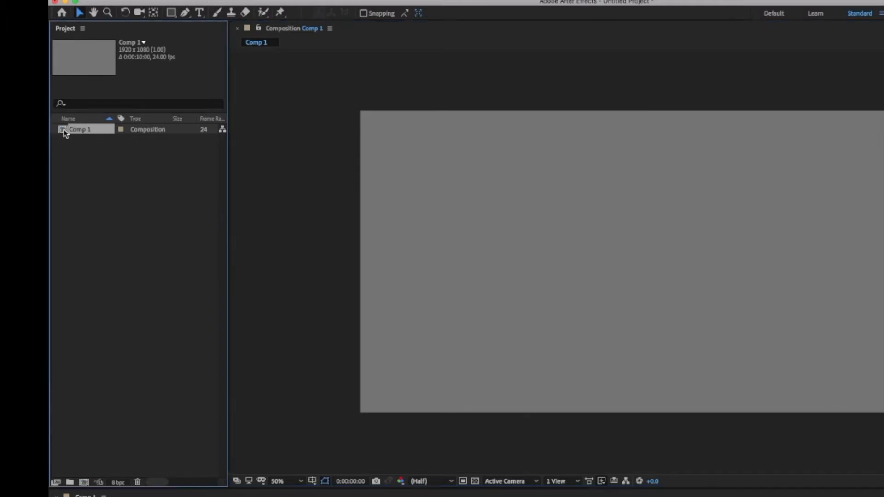
{"action": "double_click", "coordinate": [81, 131]}
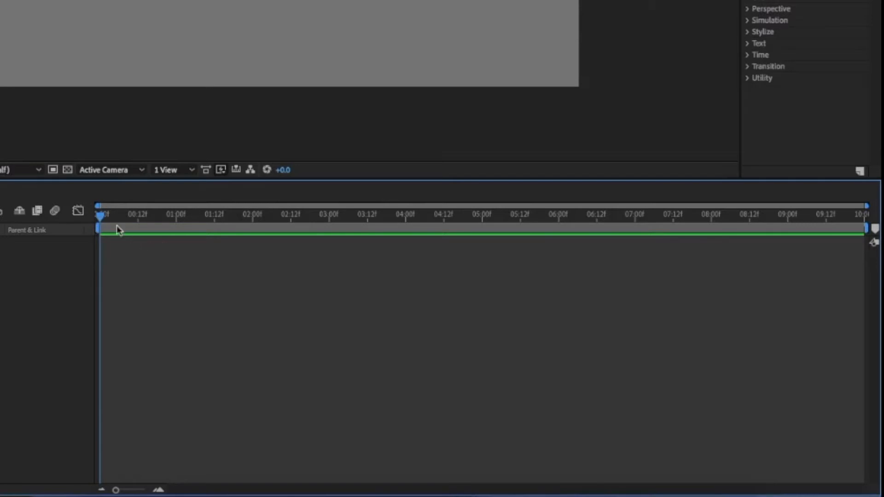
{"action": "left_click_drag", "start_coordinate": [100, 217], "coordinate": [93, 193]}
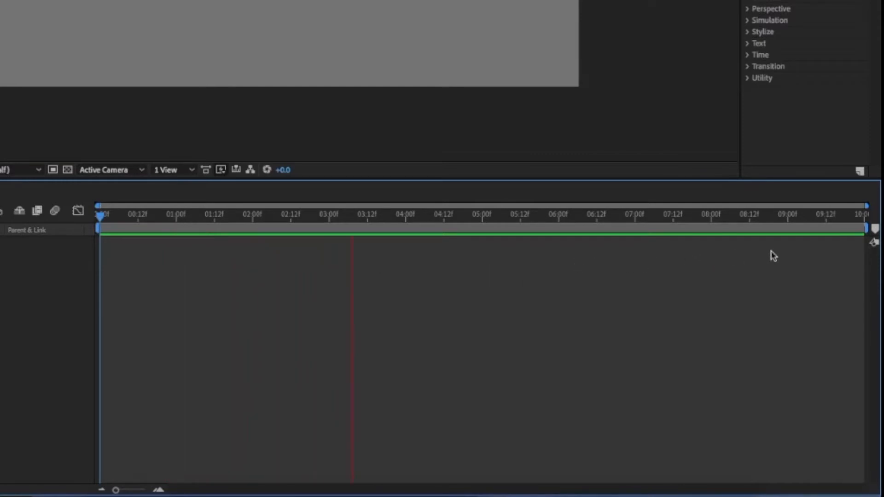
{"action": "key", "text": "space"}
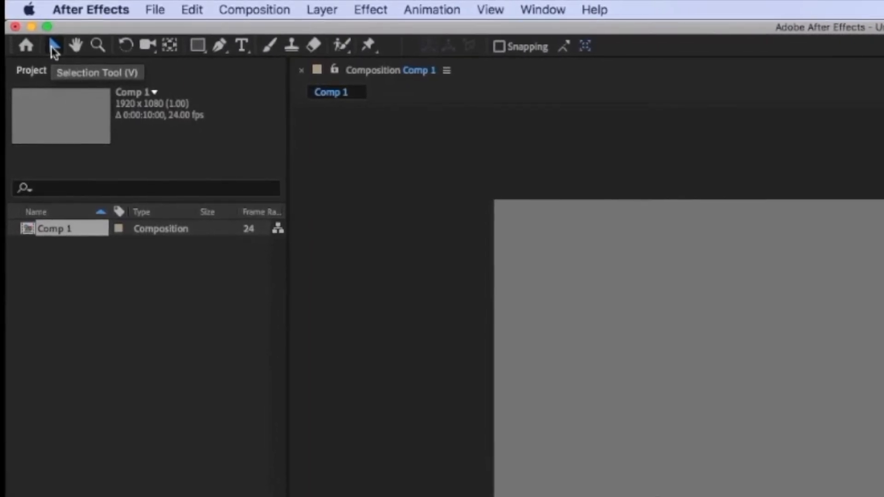
Step: Pan the composition view around with the Hand tool and return to the Selection tool
{"action": "left_click", "coordinate": [77, 46]}
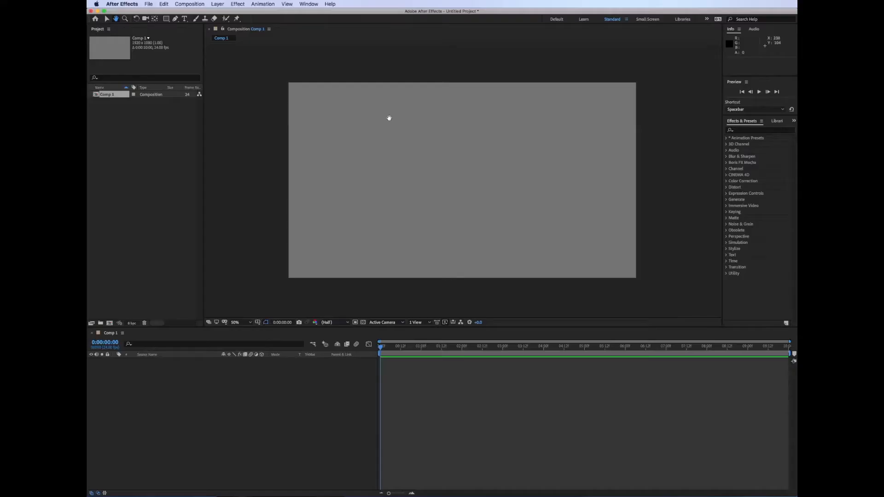
{"action": "left_click_drag", "start_coordinate": [751, 287], "coordinate": [883, 289]}
{"action": "left_click_drag", "start_coordinate": [551, 126], "coordinate": [424, 127]}
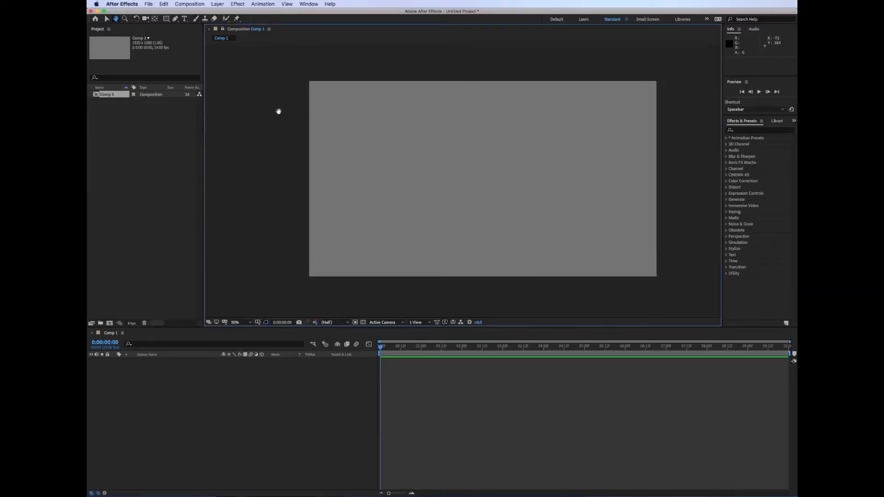
{"action": "left_click", "coordinate": [106, 19]}
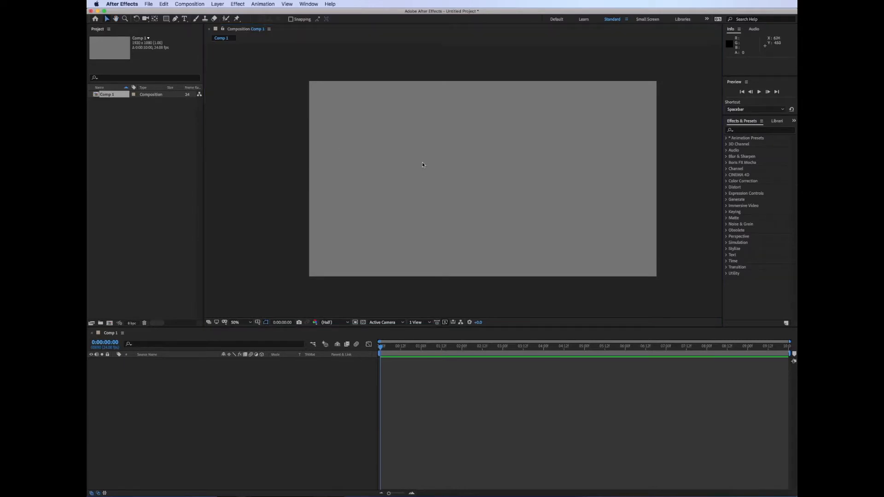
{"action": "left_click_drag", "start_coordinate": [422, 163], "coordinate": [482, 145]}
{"action": "left_click_drag", "start_coordinate": [578, 133], "coordinate": [413, 186]}
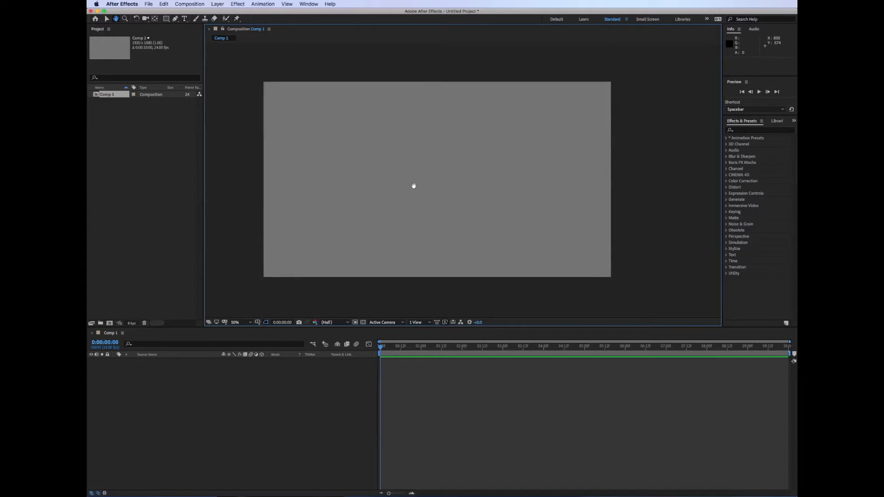
{"action": "key", "text": "v"}
Step: Magnify the composition with the Zoom tool, return to 50%, and recentre the frame in the view
{"action": "left_click", "coordinate": [125, 19]}
{"action": "left_click", "coordinate": [360, 116]}
{"action": "left_click", "coordinate": [363, 127]}
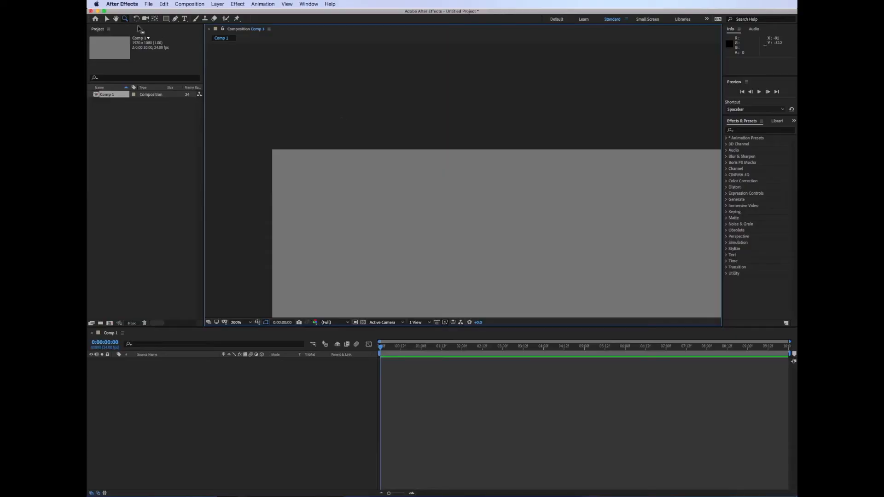
{"action": "scroll", "coordinate": [212, 66], "scroll_direction": "down", "scroll_amount": 2}
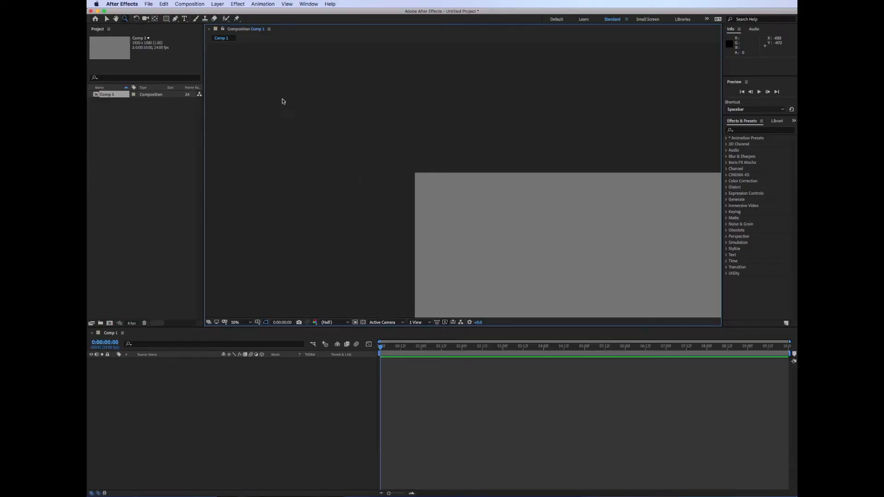
{"action": "key", "text": "h"}
{"action": "left_click_drag", "start_coordinate": [510, 254], "coordinate": [386, 158]}
Step: Draw a red rectangle shape about 1090 by 780 px around the centre of the composition
{"action": "left_click", "coordinate": [136, 18]}
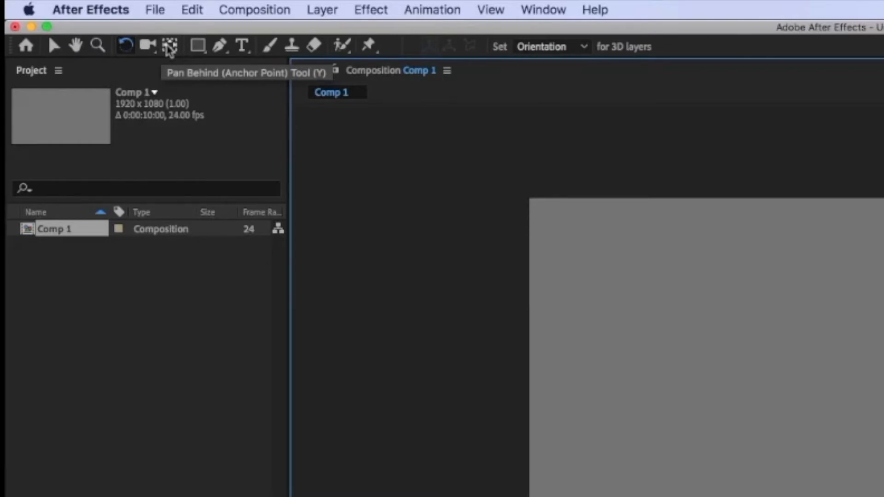
{"action": "left_click", "coordinate": [169, 48]}
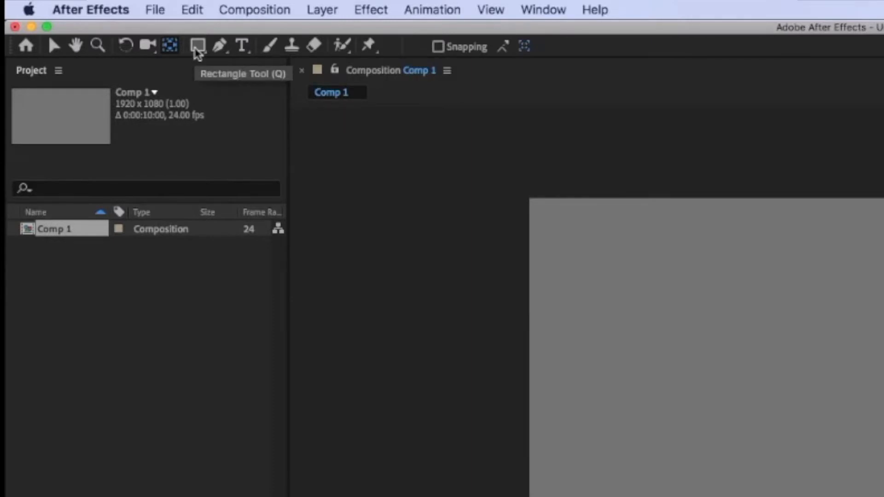
{"action": "left_click", "coordinate": [197, 51]}
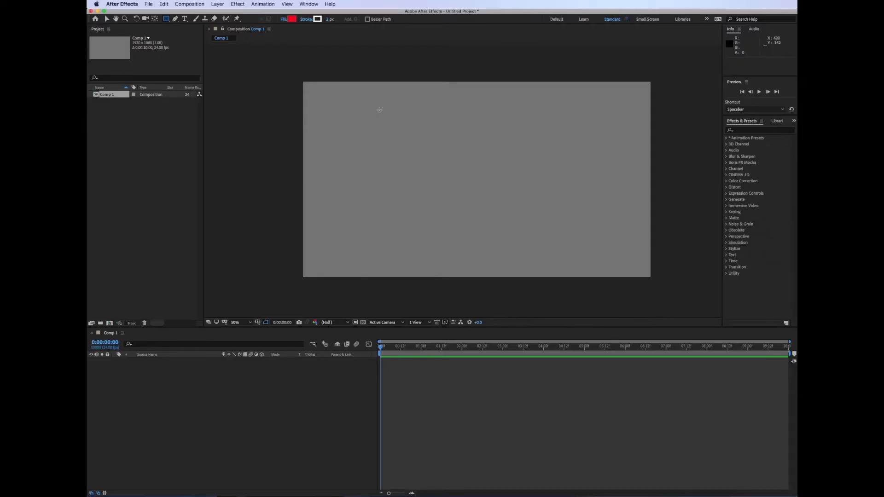
{"action": "left_click_drag", "start_coordinate": [379, 110], "coordinate": [576, 251]}
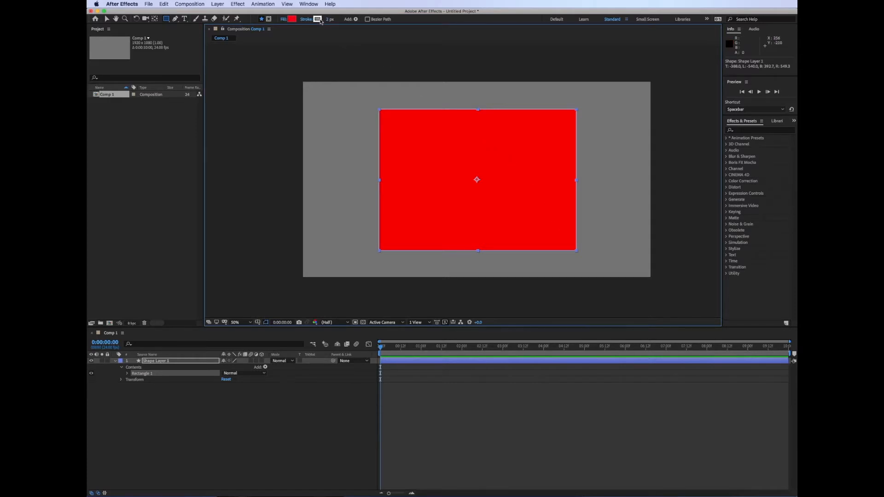
Step: Set the rectangle's stroke colour to near-black 040101 and its stroke width to 24 px
{"action": "left_click", "coordinate": [317, 19]}
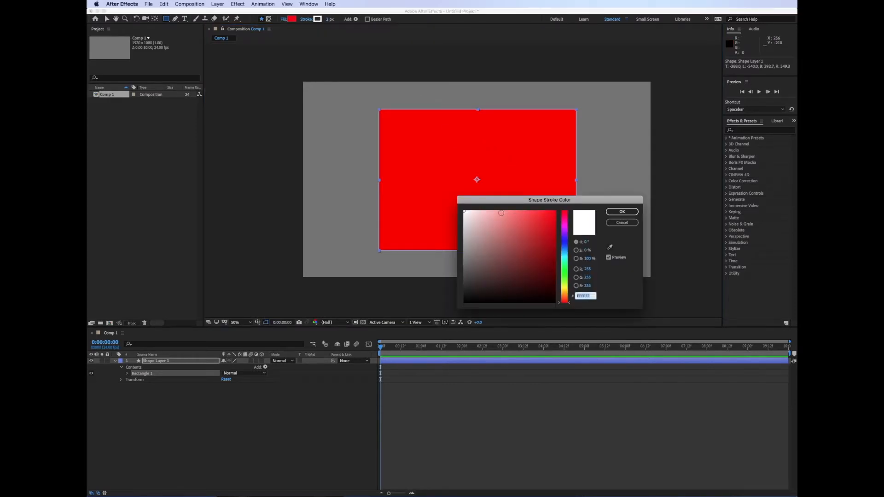
{"action": "left_click_drag", "start_coordinate": [507, 247], "coordinate": [509, 210]}
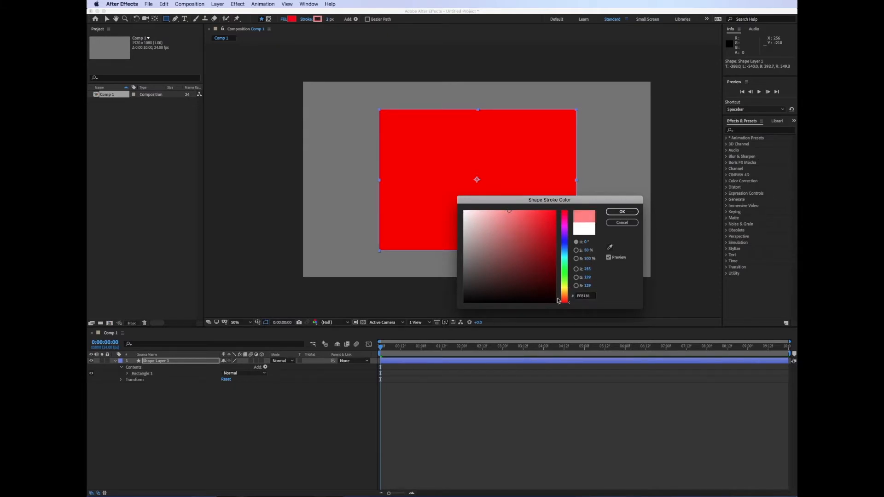
{"action": "left_click", "coordinate": [540, 301]}
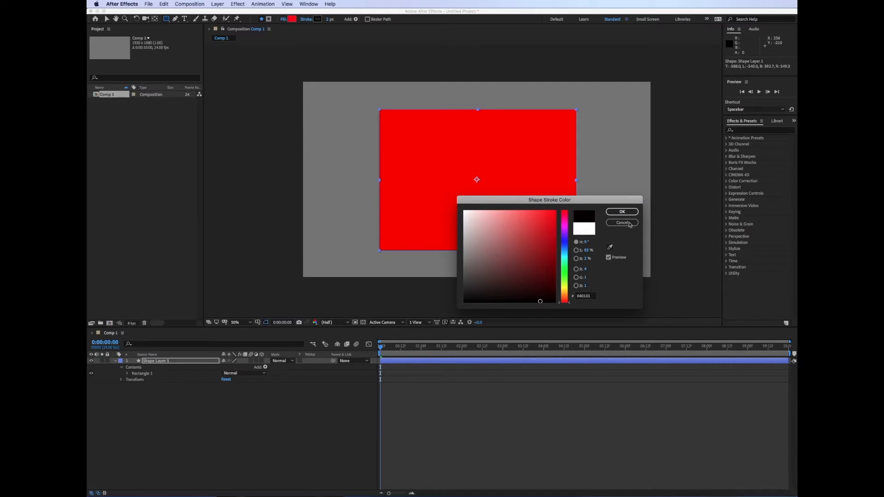
{"action": "left_click", "coordinate": [623, 212]}
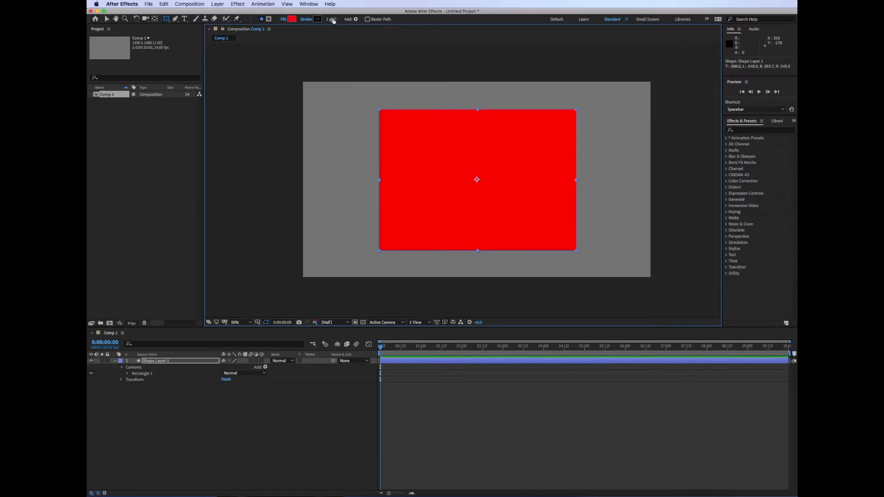
{"action": "left_click_drag", "start_coordinate": [328, 22], "coordinate": [335, 22]}
{"action": "left_click_drag", "start_coordinate": [332, 21], "coordinate": [369, 57]}
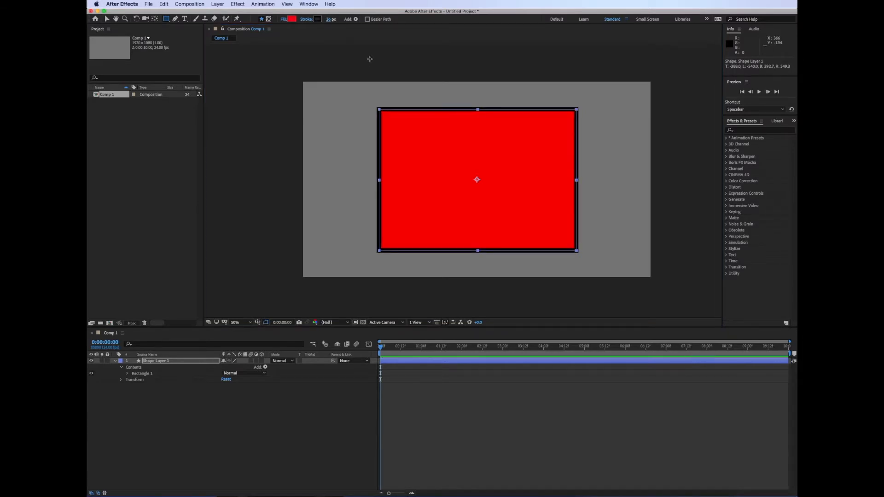
{"action": "left_click", "coordinate": [107, 19]}
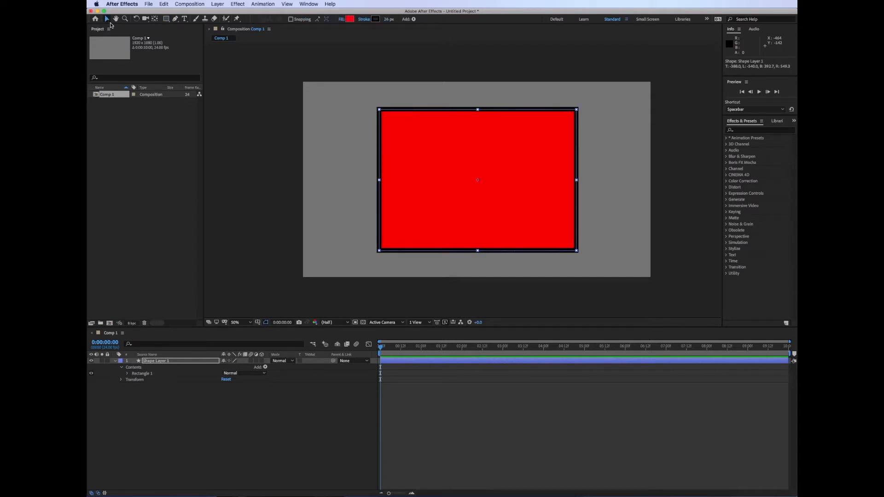
Step: Try moving the red rectangle a short way down and to the left in the composition, and undo the move
{"action": "left_click", "coordinate": [396, 62]}
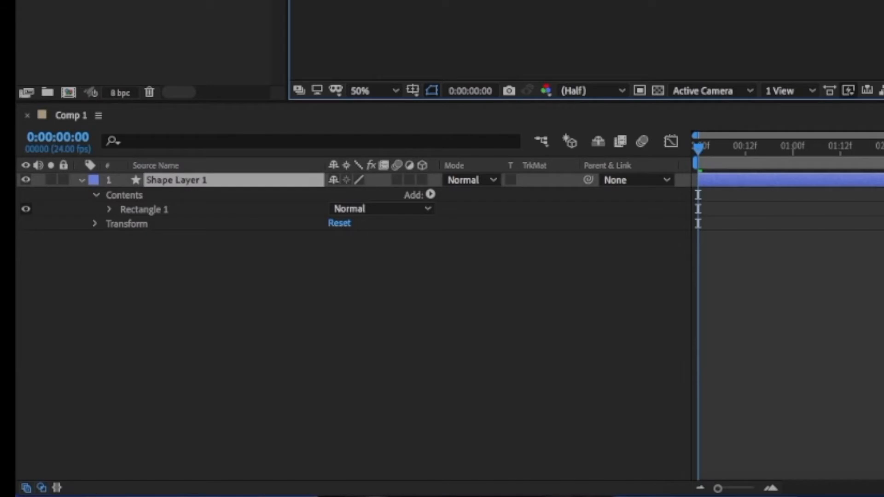
{"action": "key", "text": "Return"}
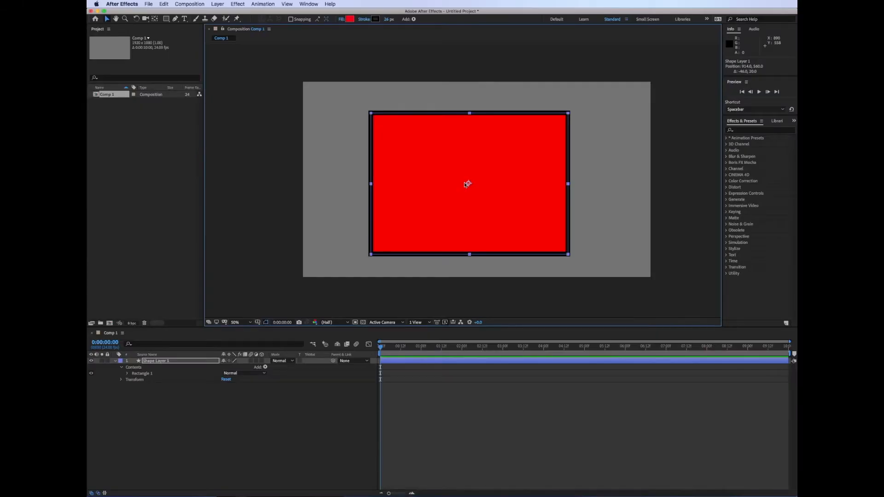
{"action": "key", "text": "super+z"}
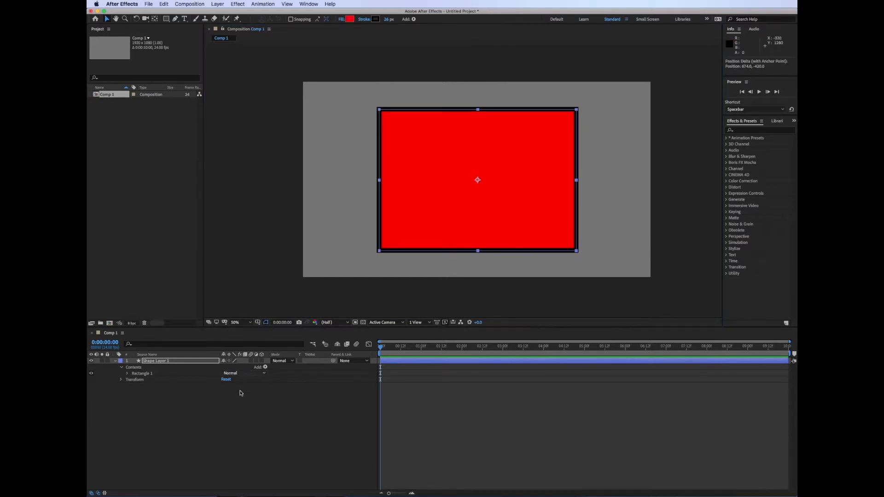
Step: Deselect the rectangle and draw a closed, irregular eight-point shape with the Pen tool over the rectangle's left half
{"action": "left_click", "coordinate": [220, 419]}
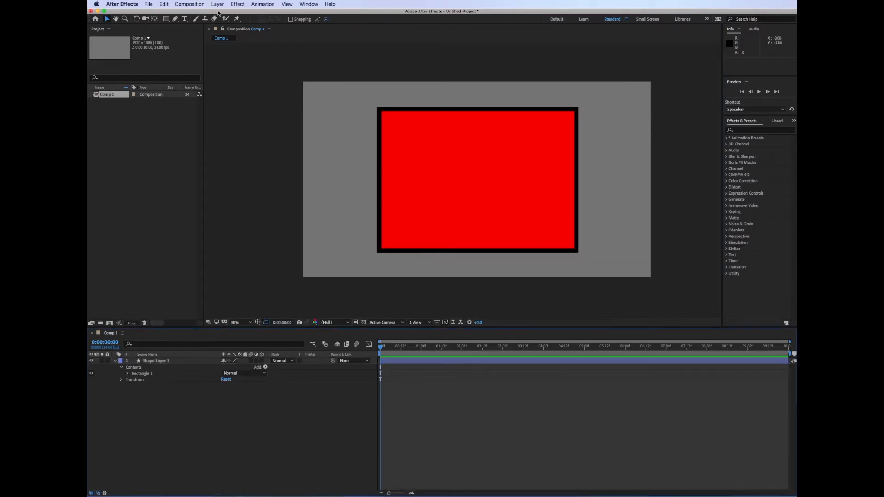
{"action": "left_click", "coordinate": [175, 19]}
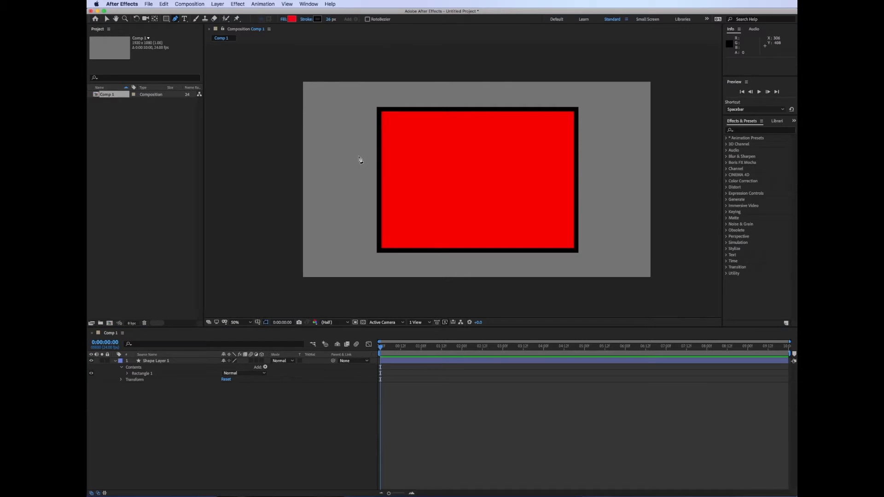
{"action": "left_click", "coordinate": [357, 176]}
{"action": "left_click", "coordinate": [423, 100]}
{"action": "left_click", "coordinate": [465, 167]}
{"action": "left_click", "coordinate": [493, 220]}
{"action": "left_click", "coordinate": [436, 223]}
{"action": "left_click", "coordinate": [434, 191]}
{"action": "left_click", "coordinate": [380, 191]}
{"action": "left_click", "coordinate": [361, 200]}
{"action": "left_click", "coordinate": [358, 176]}
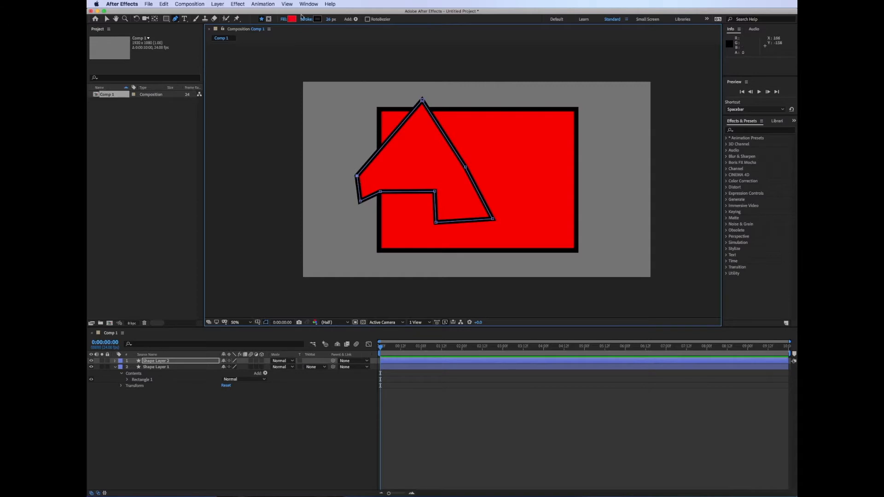
Step: Set the pen-drawn shape's fill colour to grey A1A1A1
{"action": "left_click", "coordinate": [291, 20]}
{"action": "left_click_drag", "start_coordinate": [533, 248], "coordinate": [452, 245]}
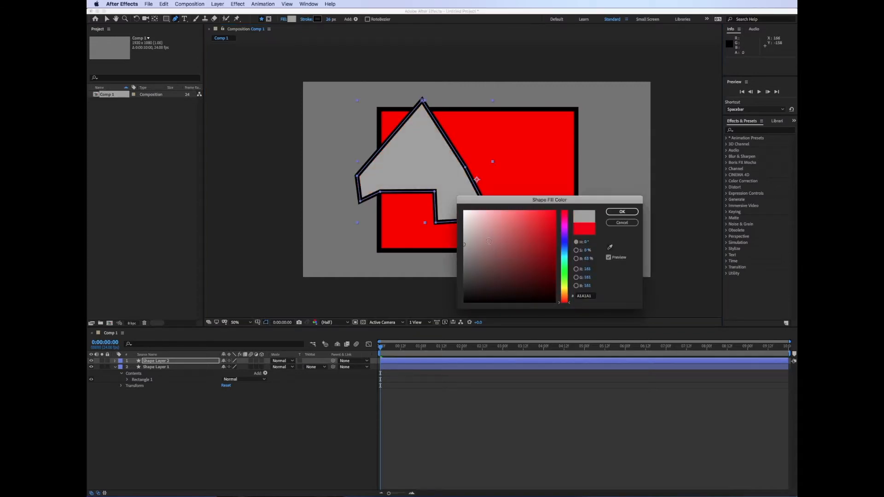
{"action": "left_click", "coordinate": [622, 211]}
Step: Add a small text box over the grey shape reading "Learning is Cool!"
{"action": "key", "text": "ctrl+t"}
{"action": "left_click_drag", "start_coordinate": [384, 153], "coordinate": [440, 180]}
{"action": "type", "text": "Learning is Cool!"}
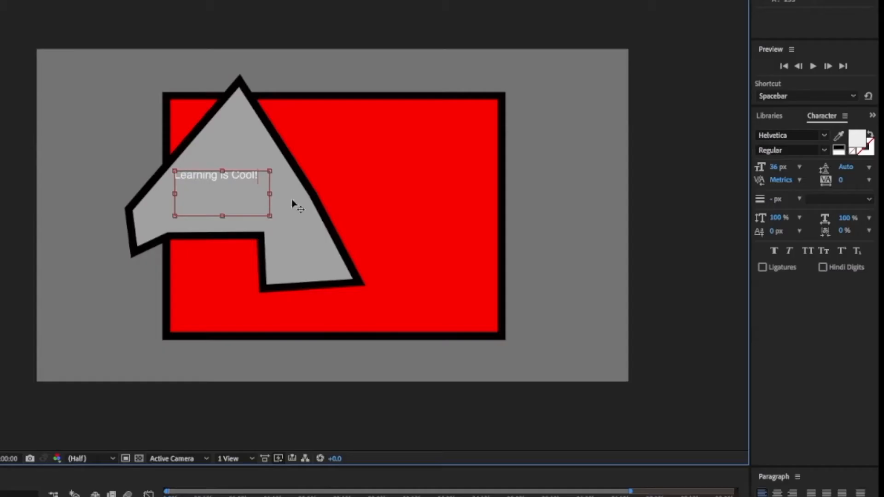
Step: Set the font of the whole "Learning is Cool!" text to Marker Felt
{"action": "key", "text": "ctrl+a"}
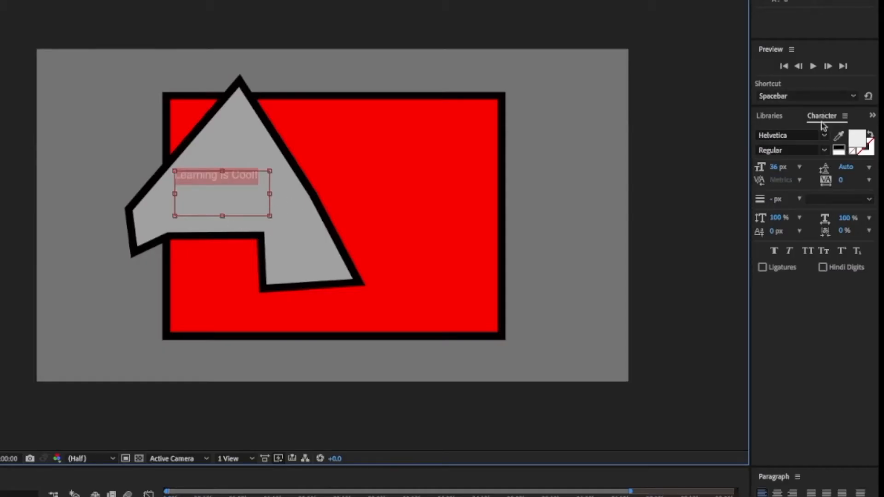
{"action": "left_click", "coordinate": [799, 167]}
{"action": "left_click", "coordinate": [792, 236]}
{"action": "left_click", "coordinate": [799, 168]}
{"action": "left_click", "coordinate": [788, 297]}
{"action": "left_click", "coordinate": [825, 135]}
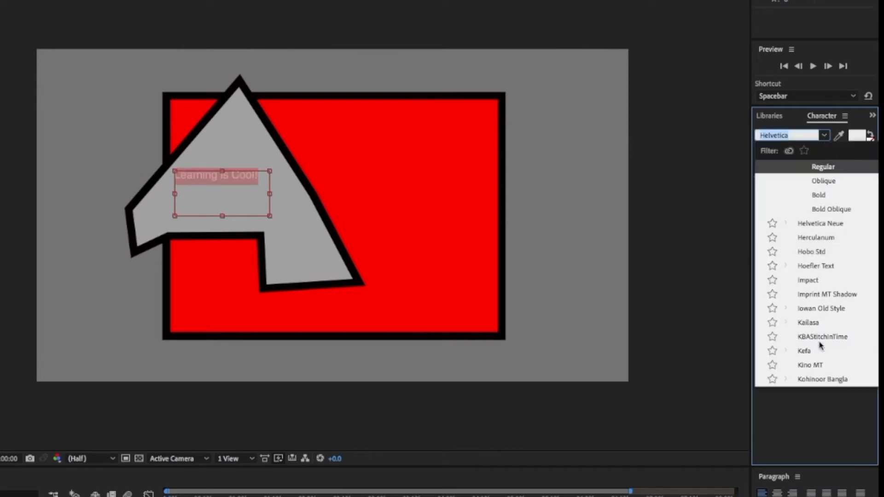
{"action": "scroll", "coordinate": [824, 350], "scroll_direction": "down", "scroll_amount": 2}
{"action": "scroll", "coordinate": [825, 353], "scroll_direction": "down", "scroll_amount": 6}
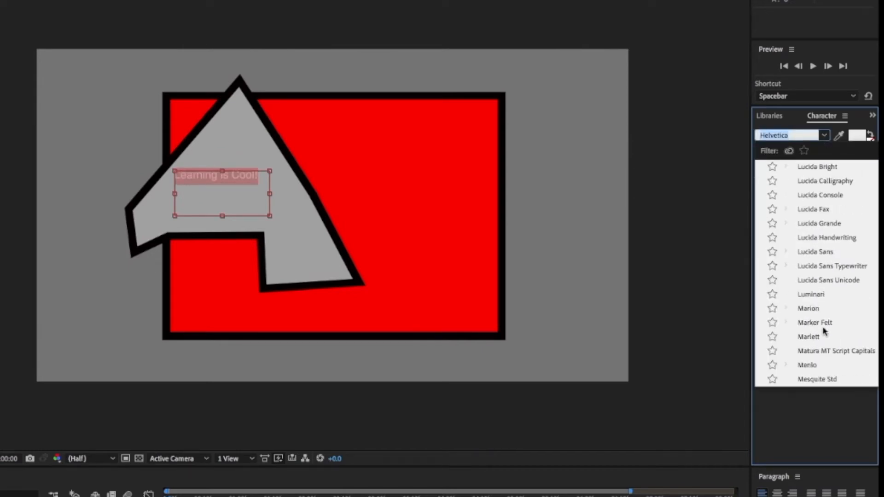
{"action": "left_click", "coordinate": [824, 335]}
Step: Enlarge the "Learning is Cool!" text to almost the rectangle's width and place it across the rectangle's upper middle
{"action": "left_click", "coordinate": [107, 19]}
{"action": "left_click_drag", "start_coordinate": [426, 153], "coordinate": [489, 140]}
{"action": "key", "text": "super+z"}
{"action": "left_click_drag", "start_coordinate": [452, 164], "coordinate": [505, 123]}
{"action": "left_click_drag", "start_coordinate": [434, 140], "coordinate": [503, 172]}
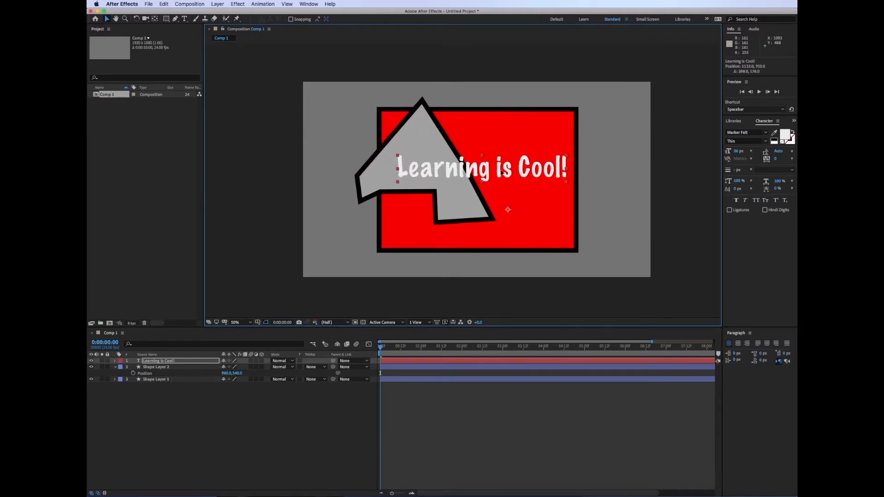
Step: Rename the rectangle's shape layer as Rectangle
{"action": "left_click", "coordinate": [158, 381]}
{"action": "key", "text": "Return"}
{"action": "type", "text": "Rectangle"}
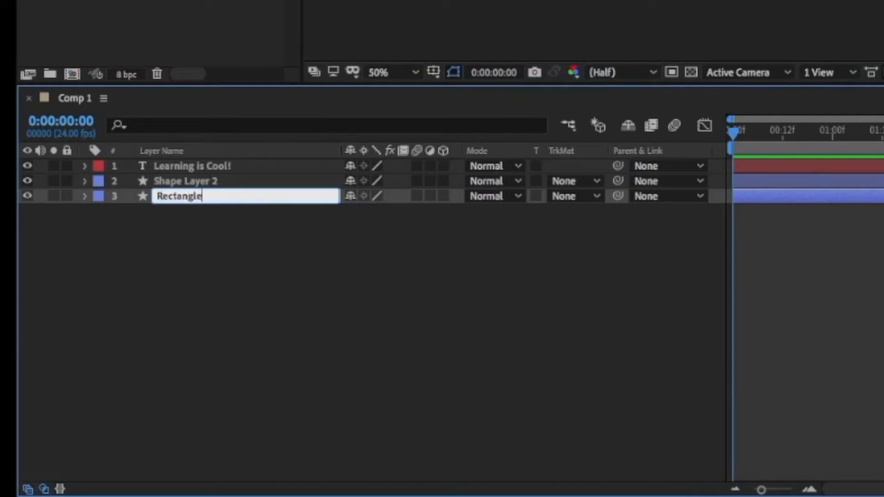
{"action": "key", "text": "Return"}
Step: Rename the pen-drawn shape's layer as Weird Shape
{"action": "left_click", "coordinate": [178, 182]}
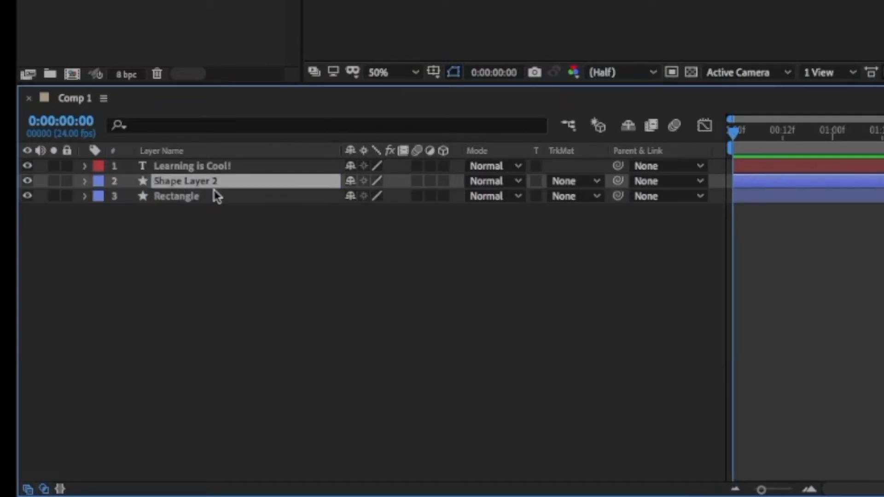
{"action": "key", "text": "Return"}
{"action": "type", "text": "Weird Shape"}
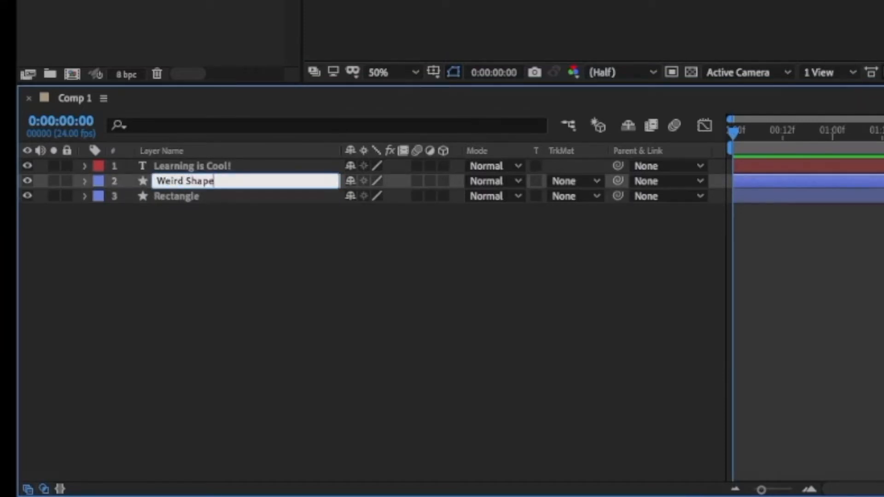
{"action": "key", "text": "Return"}
Step: Expand the Rectangle layer down to Transform: Rectangle 1 and start keyframing its Position at 0:00:00:00
{"action": "left_click", "coordinate": [85, 197]}
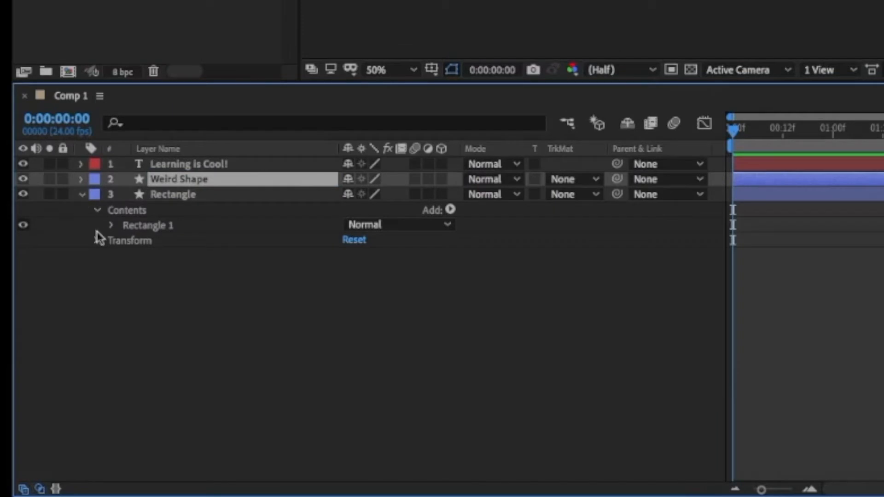
{"action": "left_click", "coordinate": [111, 226]}
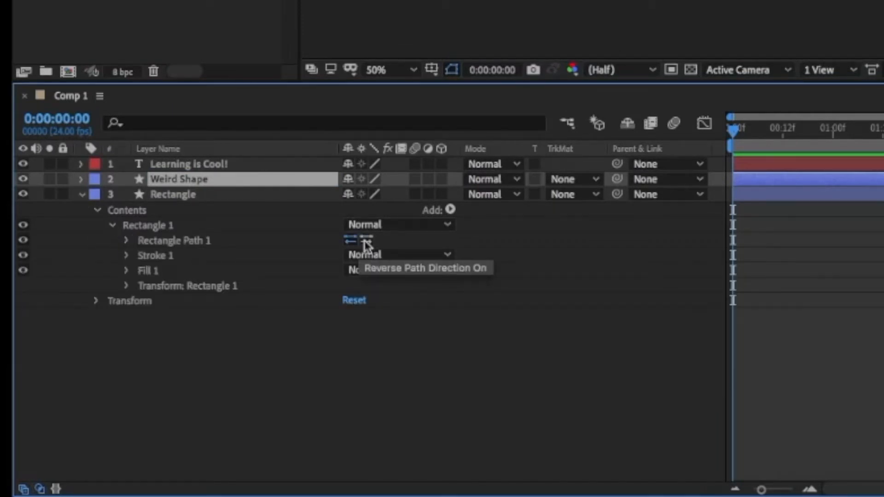
{"action": "left_click", "coordinate": [127, 286]}
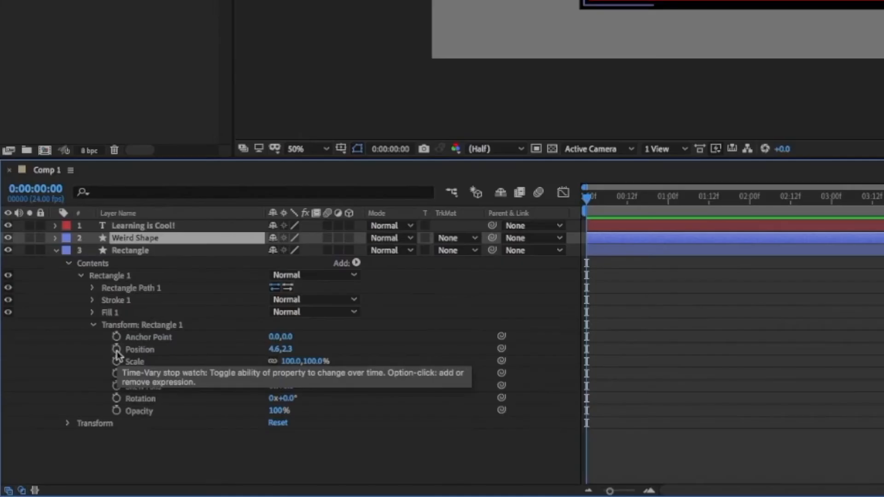
{"action": "left_click", "coordinate": [155, 316]}
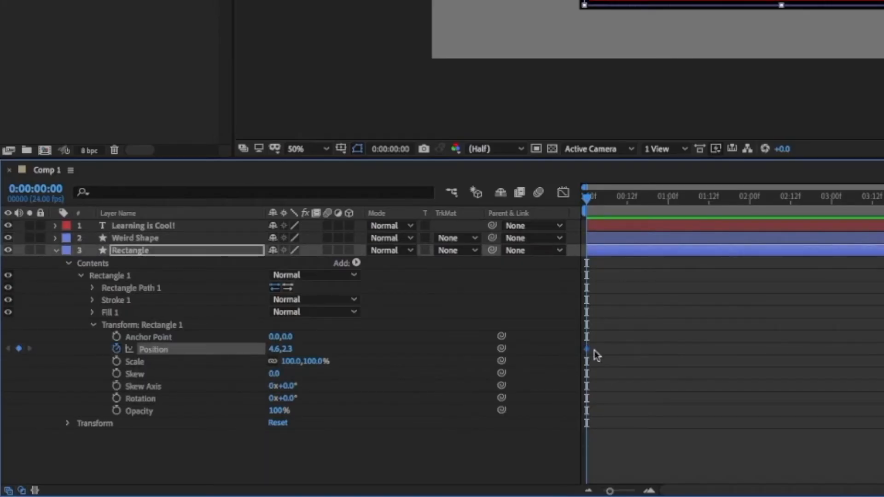
Step: Keyframe the rectangle's position at 0:00:03:00 by moving it straight up out of the composition frame
{"action": "left_click_drag", "start_coordinate": [589, 196], "coordinate": [655, 197]}
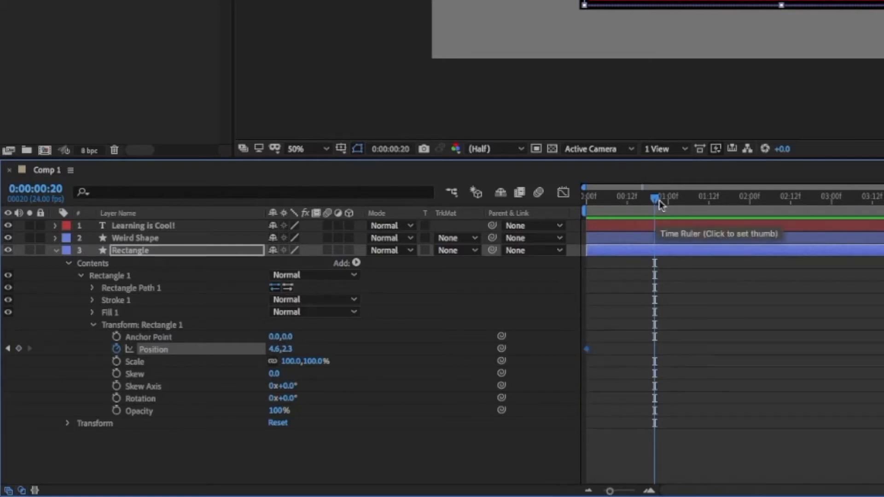
{"action": "left_click_drag", "start_coordinate": [656, 200], "coordinate": [584, 204]}
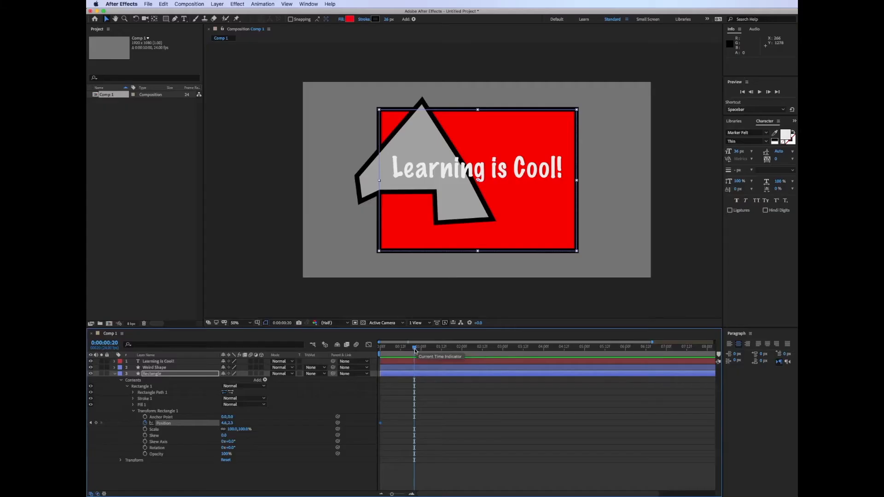
{"action": "left_click_drag", "start_coordinate": [414, 350], "coordinate": [379, 350]}
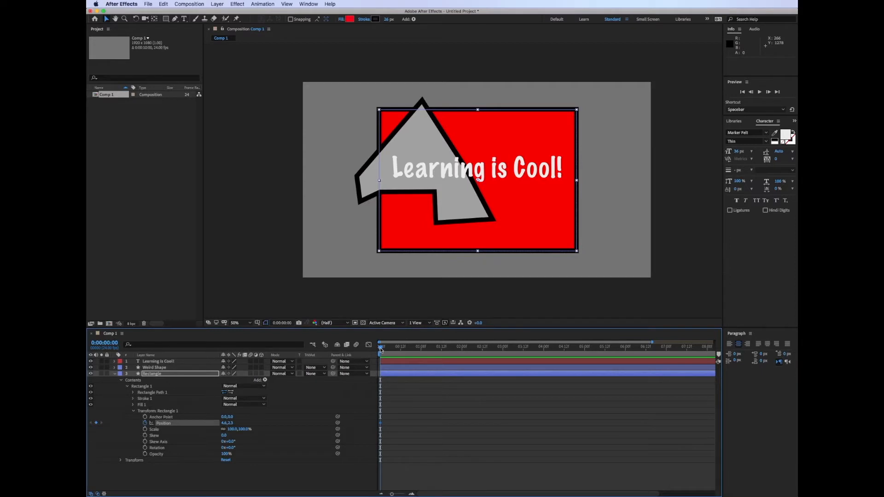
{"action": "left_click_drag", "start_coordinate": [381, 350], "coordinate": [502, 353]}
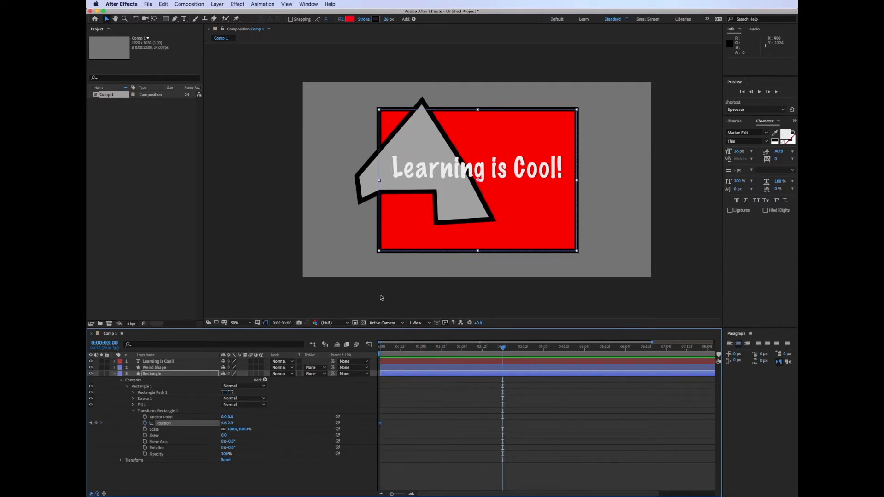
{"action": "left_click_drag", "start_coordinate": [499, 233], "coordinate": [511, 60]}
Step: Scrub through the rectangle's upward movement and play a preview from the start of the composition
{"action": "left_click_drag", "start_coordinate": [512, 349], "coordinate": [530, 349]}
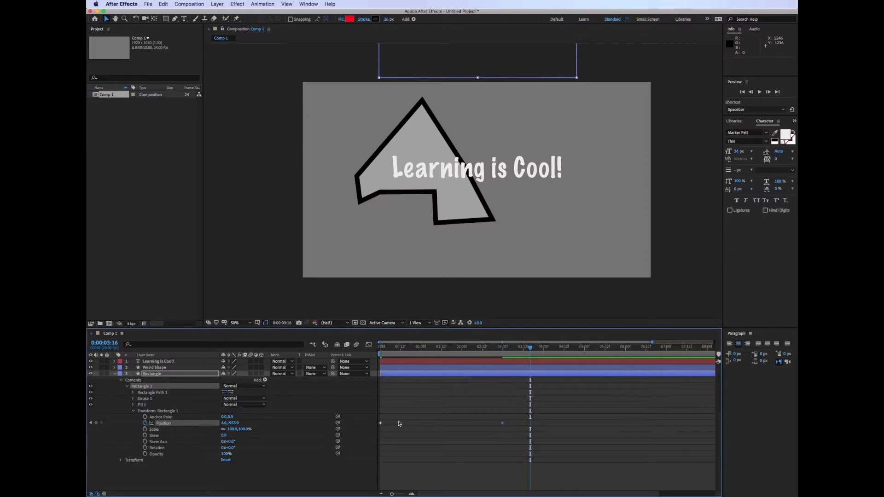
{"action": "left_click_drag", "start_coordinate": [531, 349], "coordinate": [346, 345]}
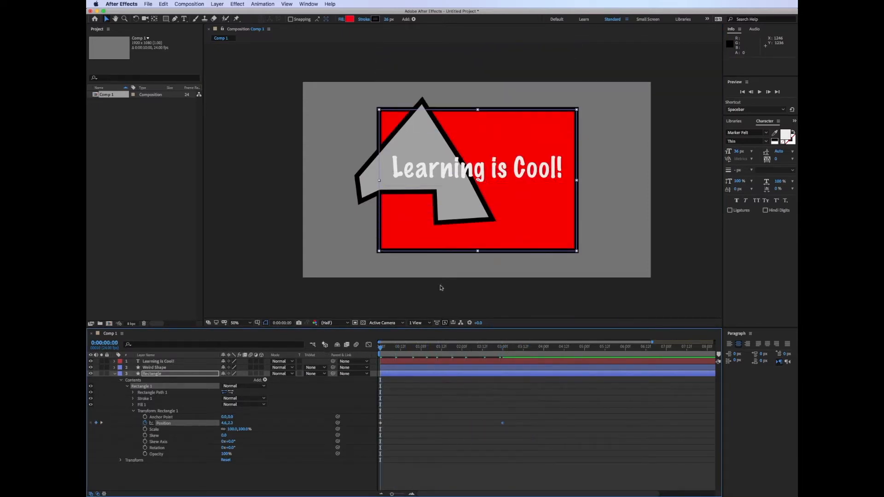
{"action": "key", "text": "space"}
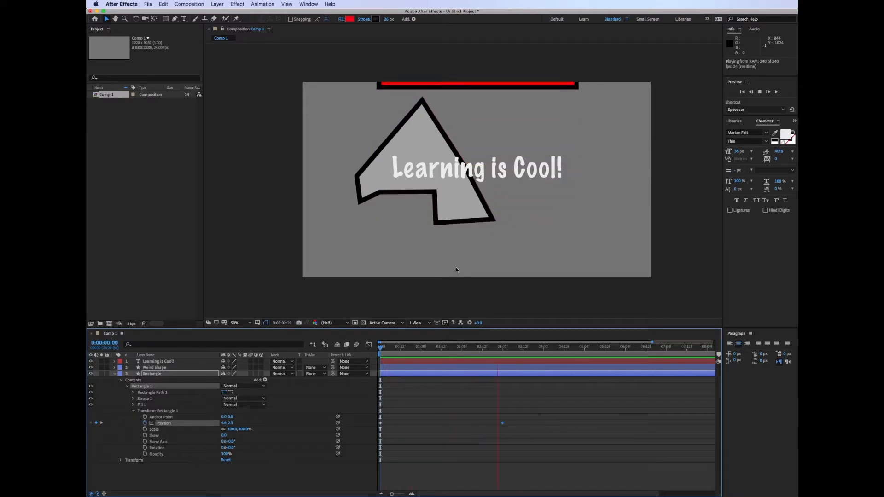
{"action": "key", "text": "space"}
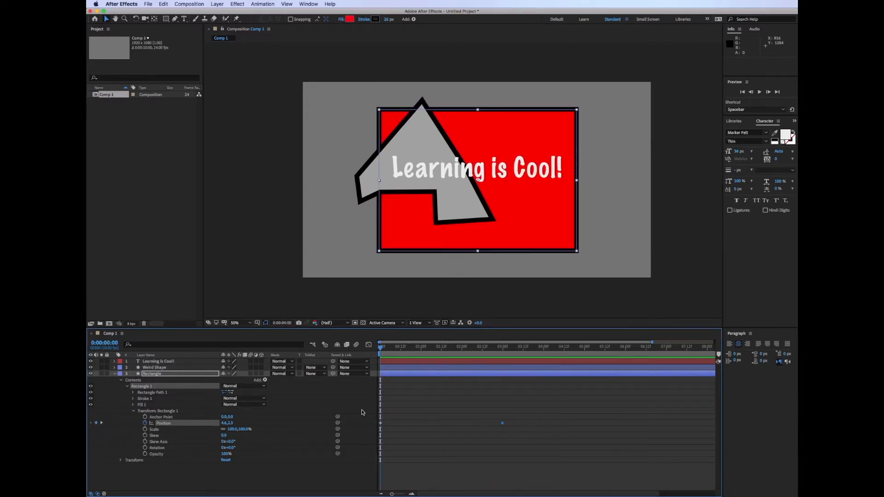
Step: Collapse the Rectangle layer's property groups and show only its keyframed properties
{"action": "left_click", "coordinate": [134, 411]}
{"action": "left_click", "coordinate": [128, 387]}
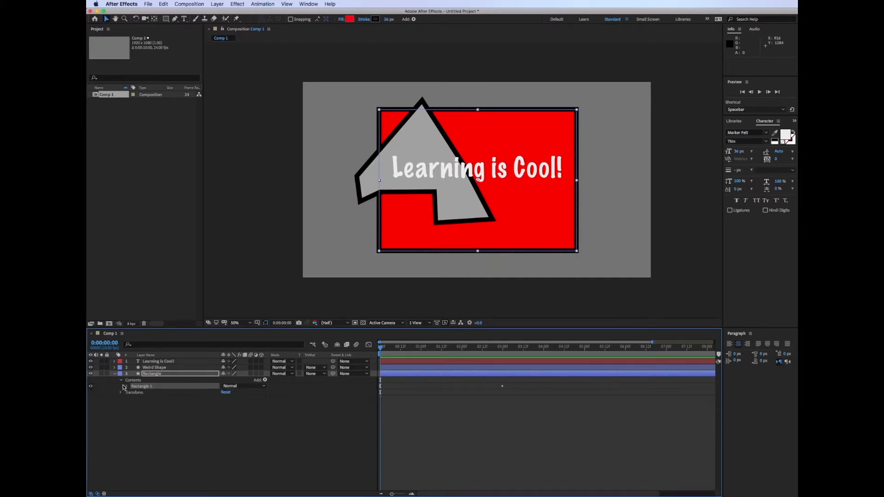
{"action": "left_click", "coordinate": [122, 381]}
{"action": "key", "text": "u"}
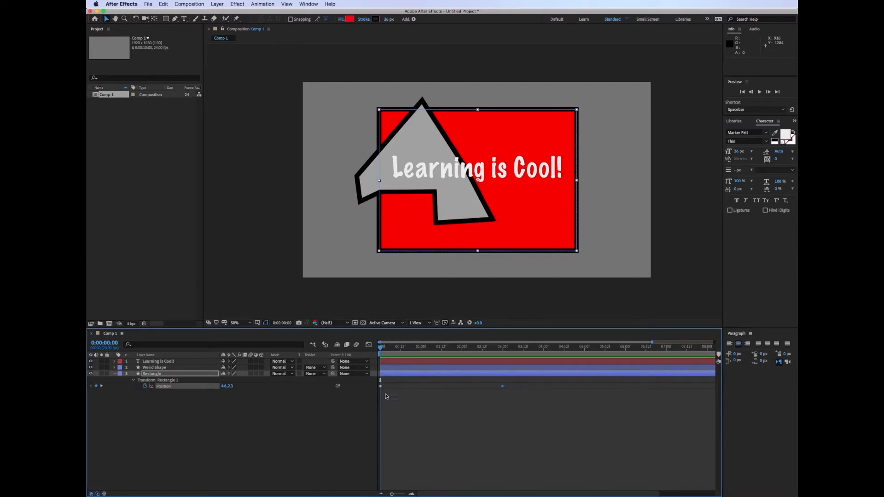
Step: Move the rectangle's second Position keyframe to 0:00:01:00 and preview the movement
{"action": "left_click_drag", "start_coordinate": [503, 389], "coordinate": [421, 389]}
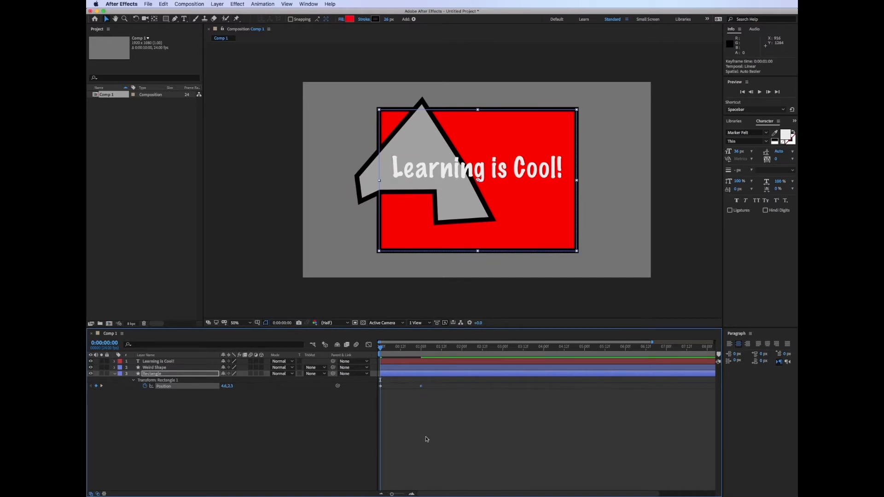
{"action": "key", "text": "space"}
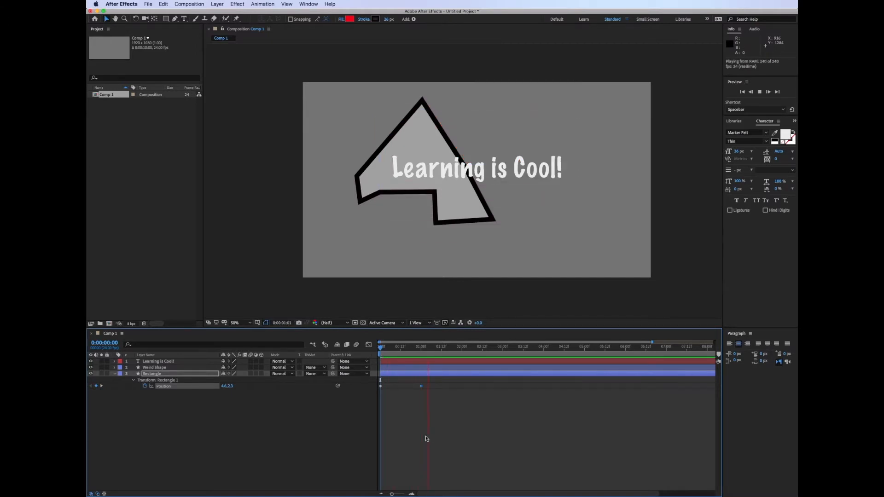
{"action": "key", "text": "space"}
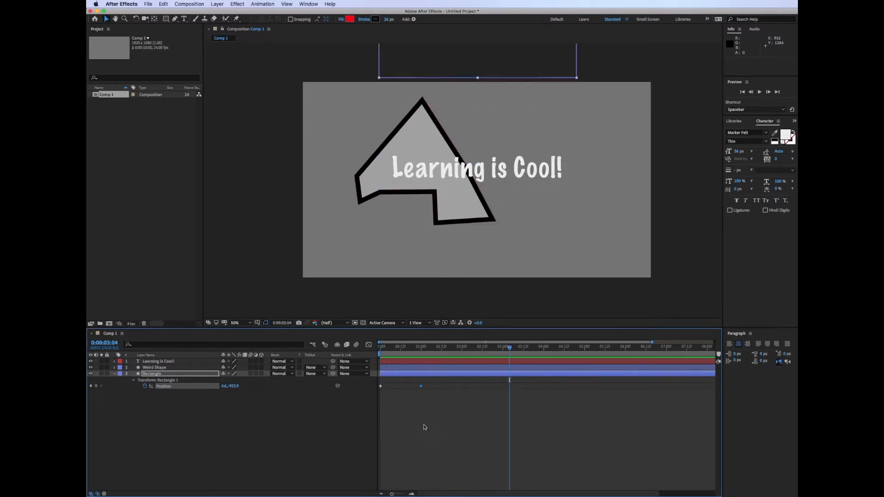
Step: Move the rectangle's second Position keyframe to 0:00:05:00 and preview the movement from the start
{"action": "left_click", "coordinate": [429, 348]}
{"action": "left_click_drag", "start_coordinate": [398, 348], "coordinate": [364, 348]}
{"action": "left_click_drag", "start_coordinate": [421, 385], "coordinate": [584, 388]}
{"action": "key", "text": "space"}
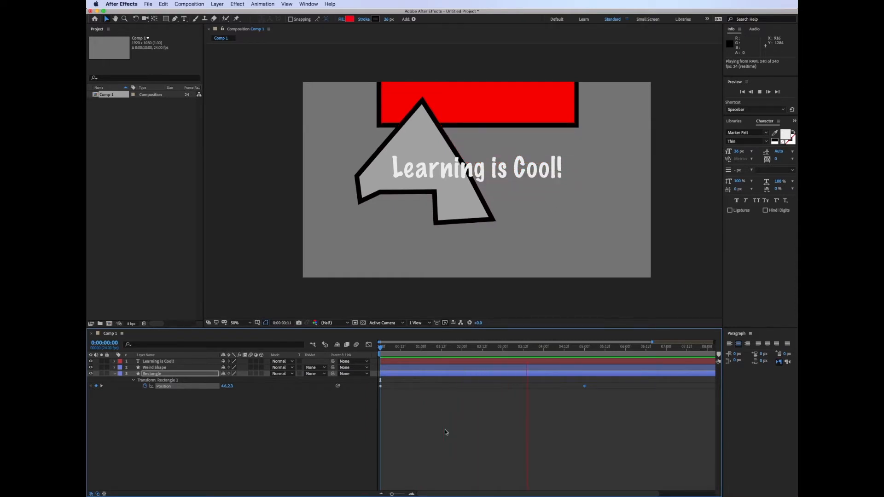
Step: Collapse the Rectangle layer and keyframe the Weird Shape's Position at 0:00:00:00, with the shape off-frame left at -116, 540
{"action": "key", "text": "u"}
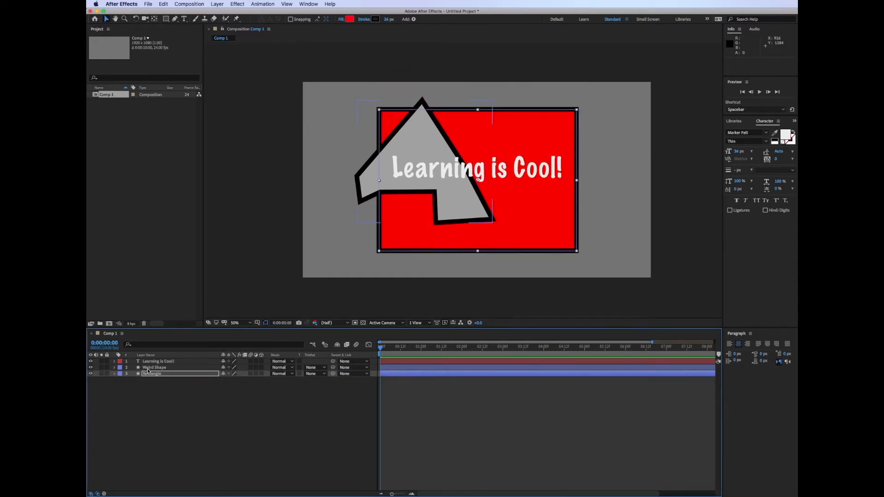
{"action": "left_click", "coordinate": [149, 368]}
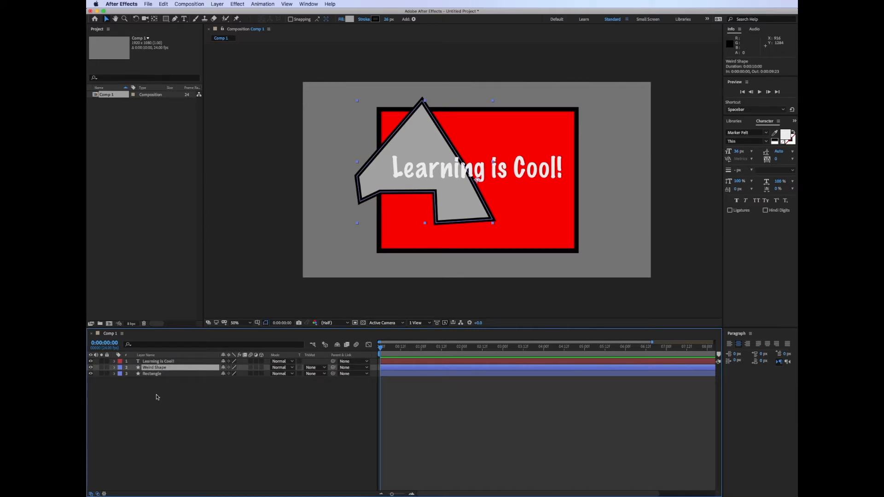
{"action": "key", "text": "p"}
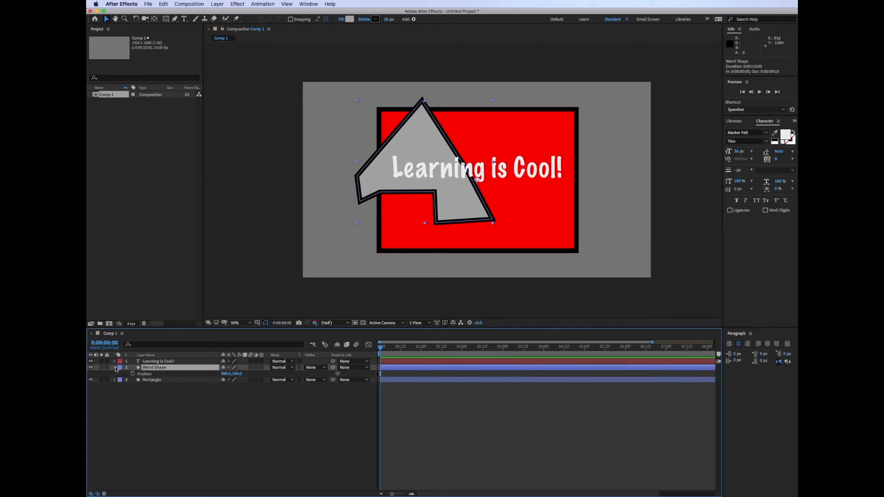
{"action": "left_click", "coordinate": [132, 374]}
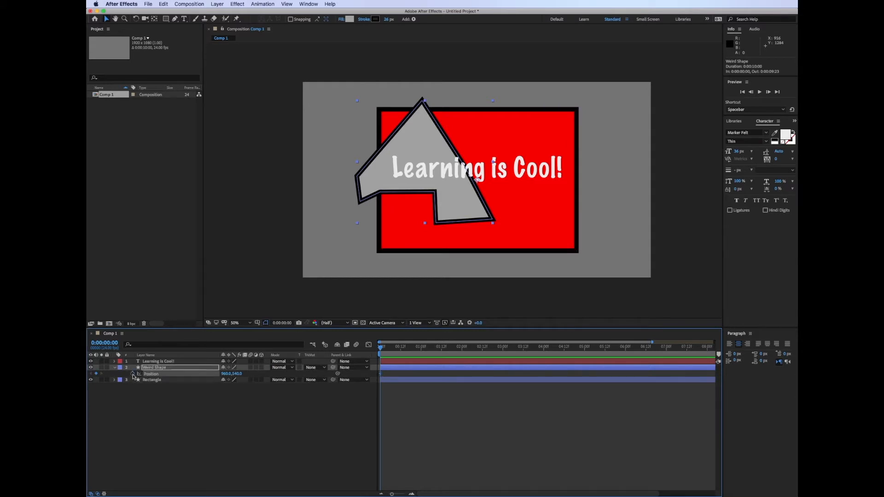
{"action": "left_click_drag", "start_coordinate": [414, 143], "coordinate": [220, 149]}
Step: At 0:00:04:23, move the Weird Shape straight across past the frame's right edge to 2634, 540 and preview from the start
{"action": "left_click_drag", "start_coordinate": [381, 348], "coordinate": [584, 363]}
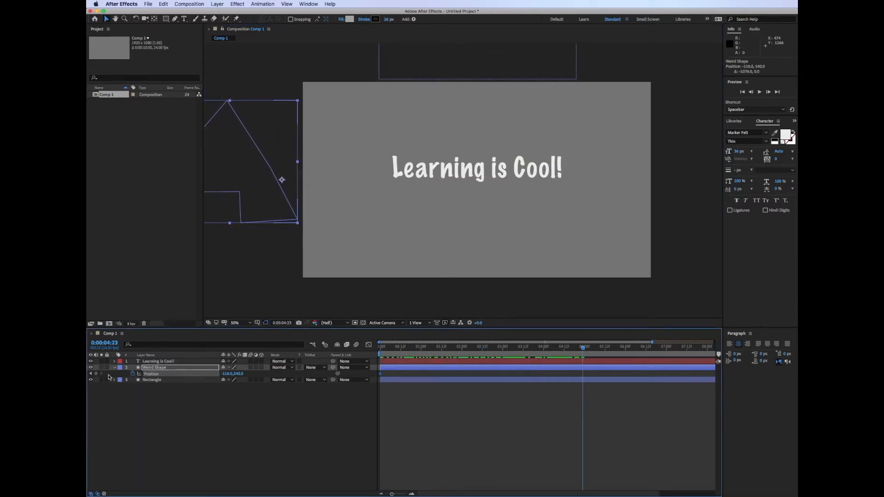
{"action": "left_click_drag", "start_coordinate": [259, 191], "coordinate": [679, 191]}
{"action": "left_click_drag", "start_coordinate": [665, 237], "coordinate": [728, 233]}
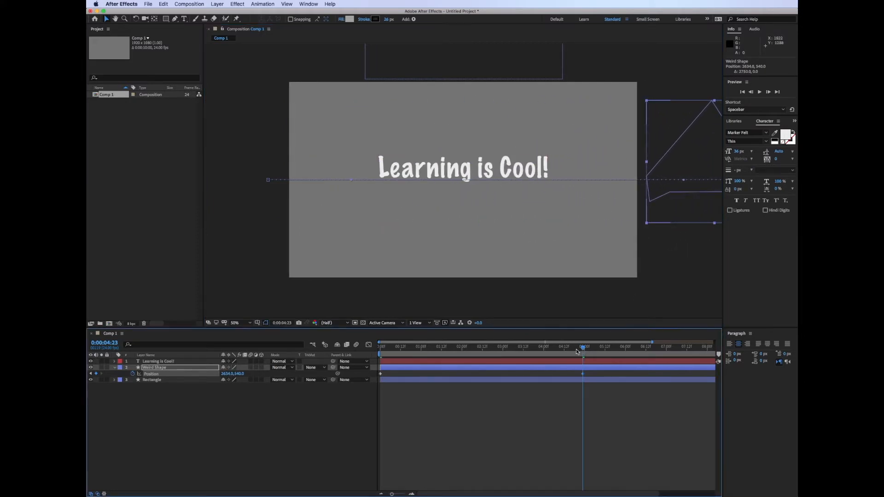
{"action": "key", "text": "Home"}
{"action": "key", "text": "space"}
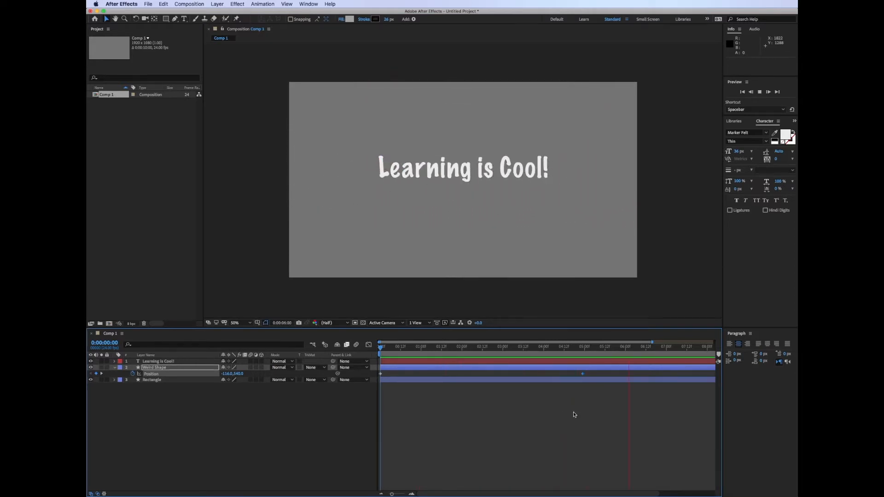
Step: Shift the Weird Shape's first Position keyframe to just past 3 seconds and its second to 0:00:07:07, previewing the new timing
{"action": "key", "text": "space"}
{"action": "left_click_drag", "start_coordinate": [380, 373], "coordinate": [512, 375]}
{"action": "left_click_drag", "start_coordinate": [583, 374], "coordinate": [678, 374]}
{"action": "key", "text": "space"}
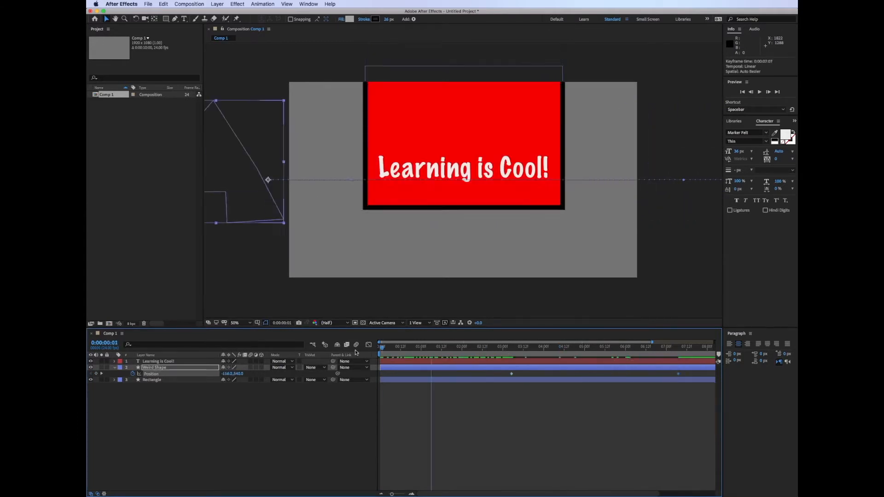
{"action": "key", "text": "space"}
{"action": "left_click", "coordinate": [496, 384]}
{"action": "key", "text": "semicolon"}
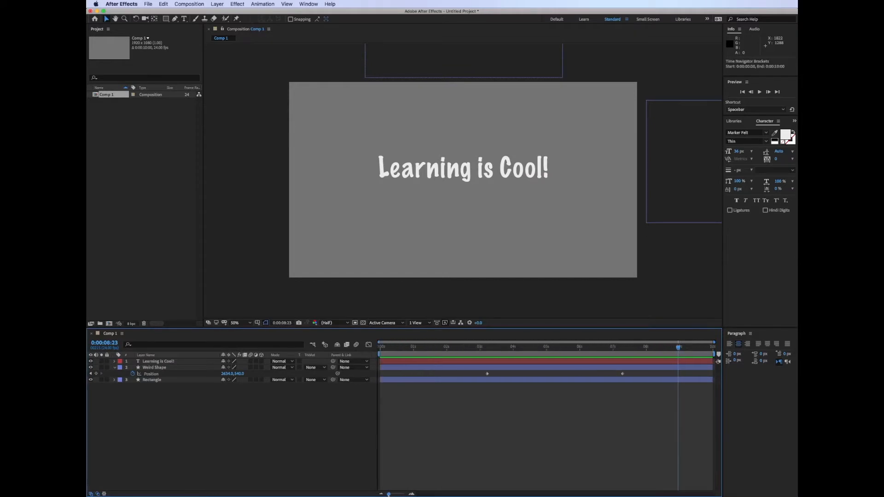
Step: Nudge the Weird Shape's first Position keyframe slightly later, reveal the Rectangle layer's keyframes, and preview from the start
{"action": "left_click_drag", "start_coordinate": [488, 375], "coordinate": [494, 374]}
{"action": "left_click", "coordinate": [167, 380]}
{"action": "key", "text": "u"}
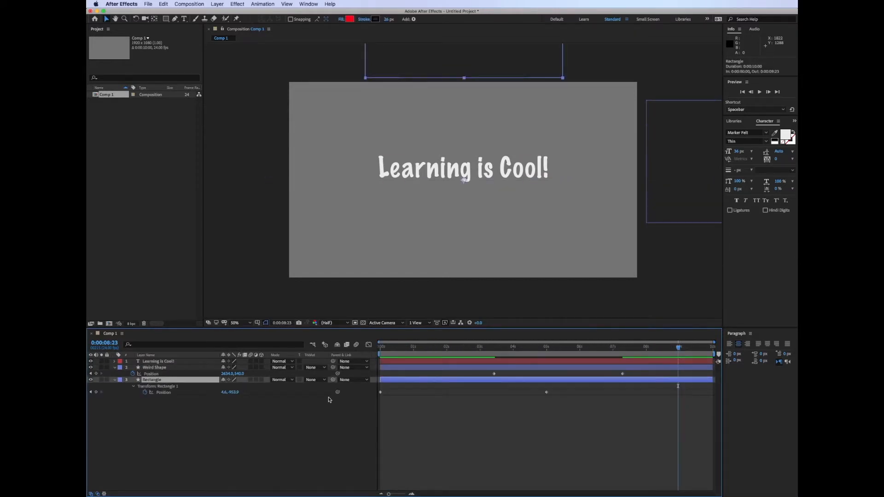
{"action": "key", "text": "Home"}
{"action": "key", "text": "space"}
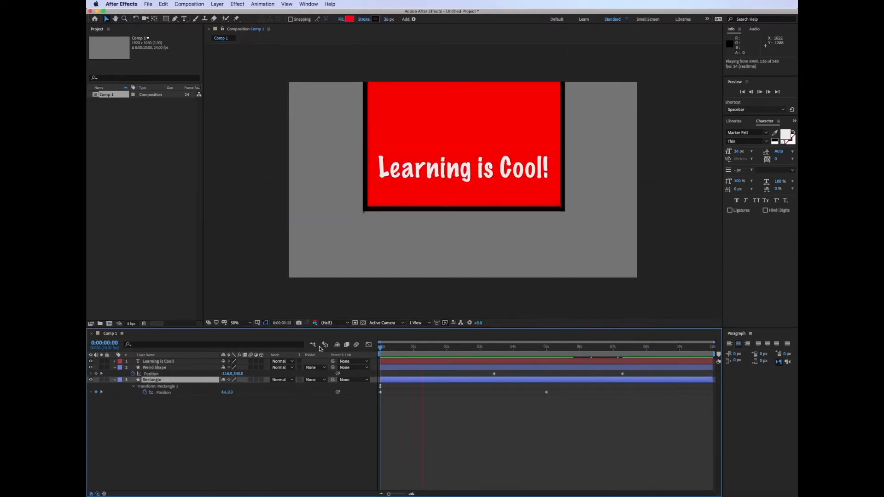
Step: Add an Opacity keyframe at 100% to the "Learning is Cool!" text layer at 0:00:06:14
{"action": "left_click", "coordinate": [172, 362]}
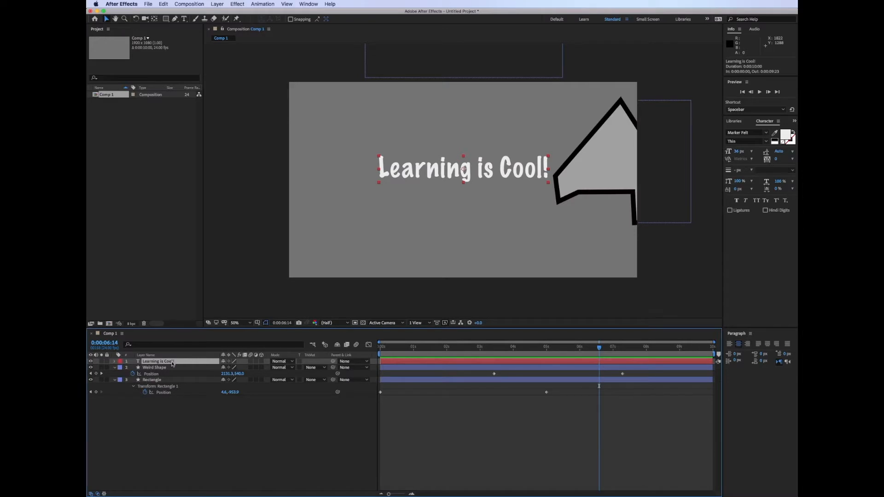
{"action": "key", "text": "t"}
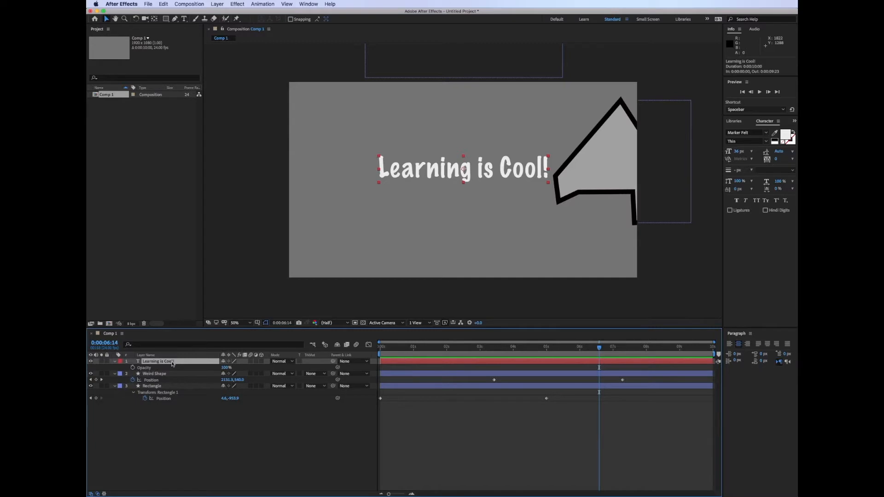
{"action": "left_click", "coordinate": [132, 368]}
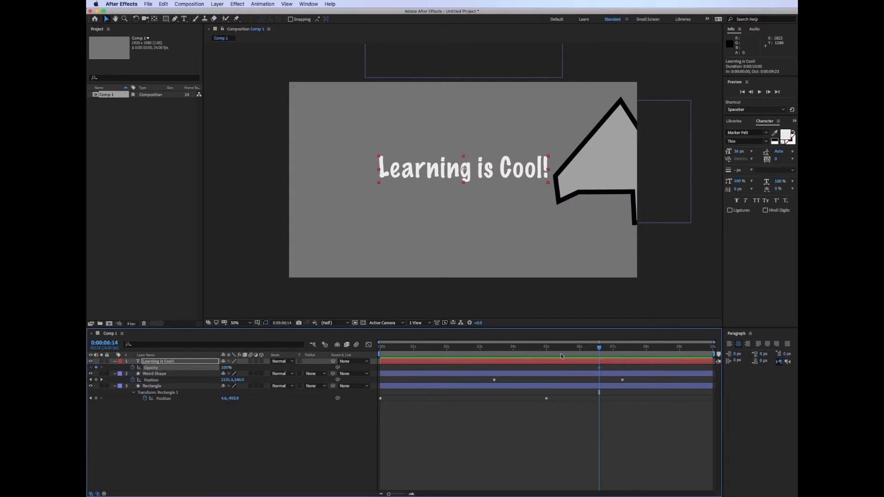
Step: Add a second Opacity keyframe to the text layer at 0:00:04:07 and set it to 0%
{"action": "left_click_drag", "start_coordinate": [599, 348], "coordinate": [524, 353]}
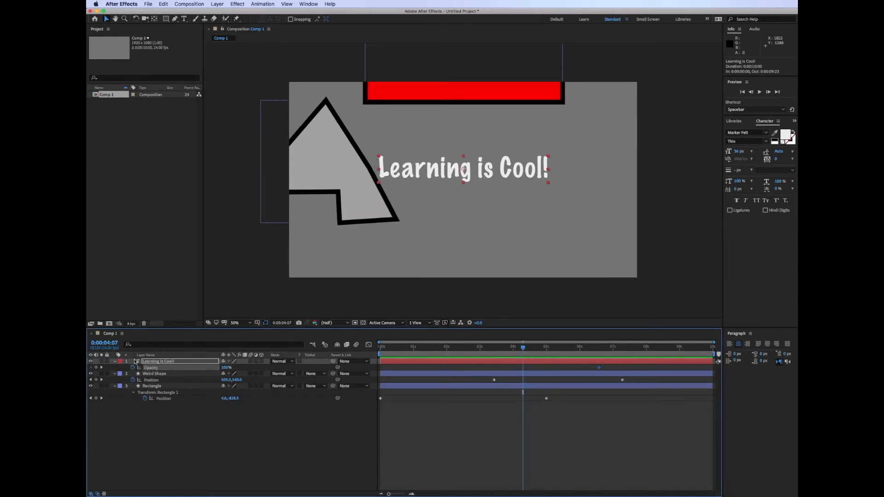
{"action": "left_click", "coordinate": [96, 368]}
{"action": "left_click", "coordinate": [227, 368]}
{"action": "type", "text": "0"}
{"action": "key", "text": "Return"}
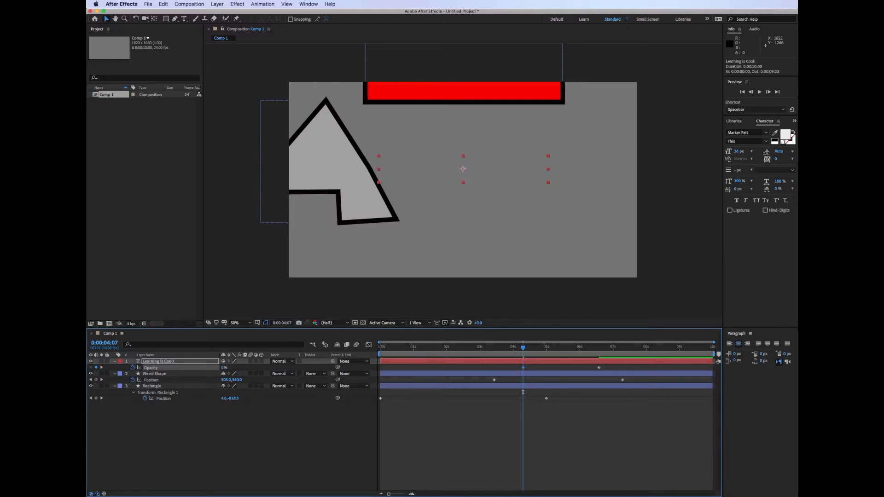
Step: Preview the text fade-in from the start of the composition and shorten the work area to end at 0:00:08:10
{"action": "left_click_drag", "start_coordinate": [521, 349], "coordinate": [355, 351]}
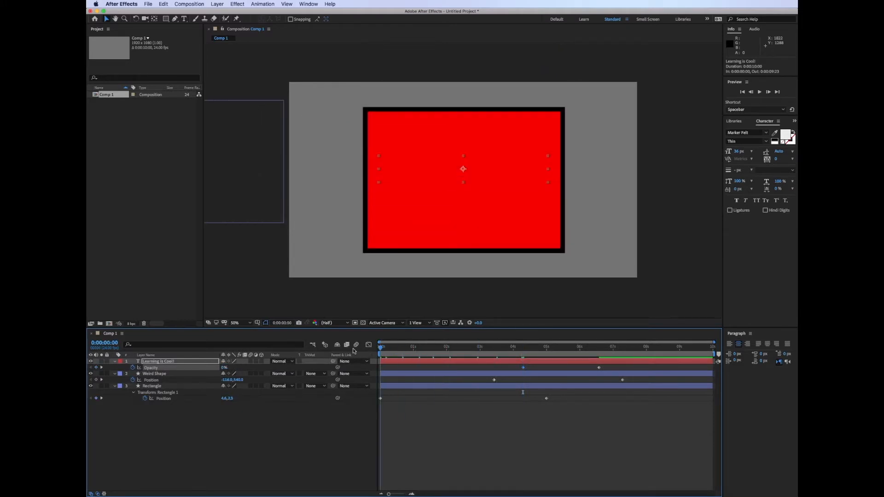
{"action": "key", "text": "space"}
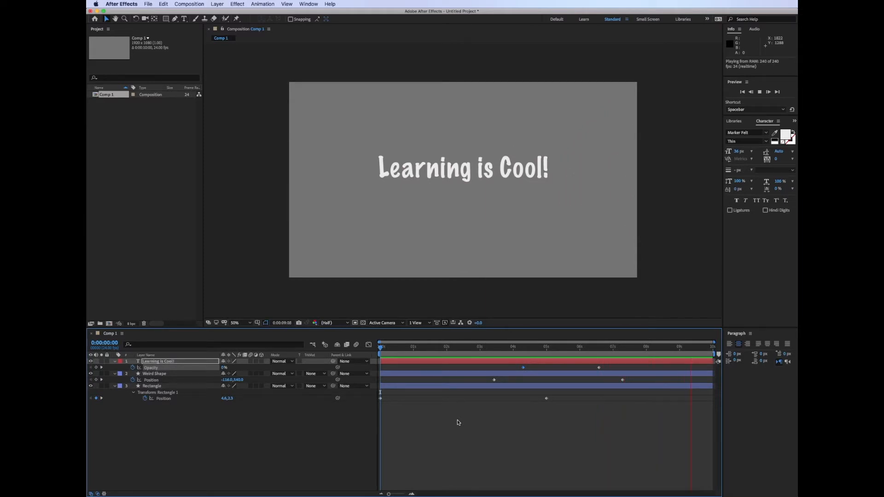
{"action": "key", "text": "space"}
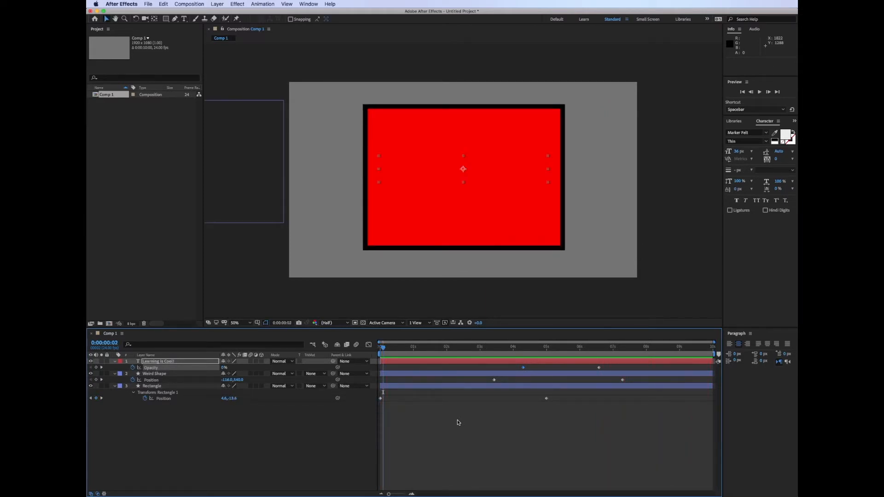
{"action": "left_click_drag", "start_coordinate": [713, 354], "coordinate": [663, 354]}
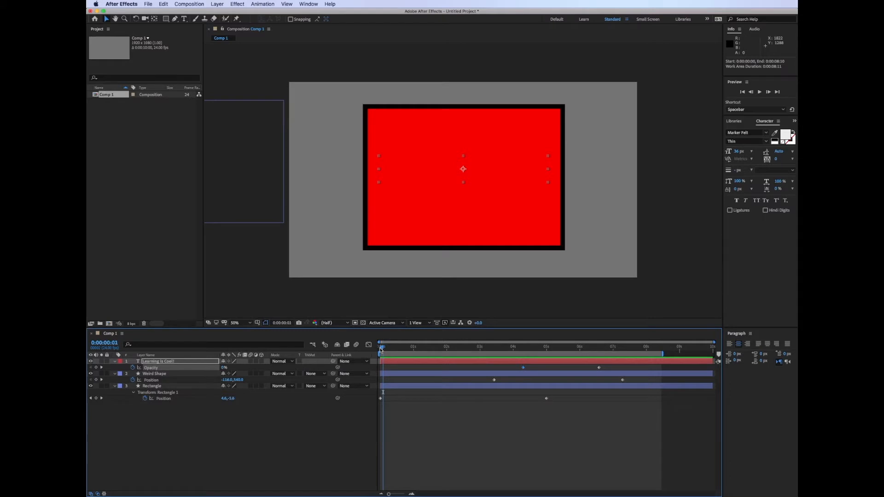
Step: At 0:00:00:00, move the rectangle down below the frame to about 4.6, 958.7 and preview its upward movement
{"action": "left_click_drag", "start_coordinate": [380, 350], "coordinate": [374, 350]}
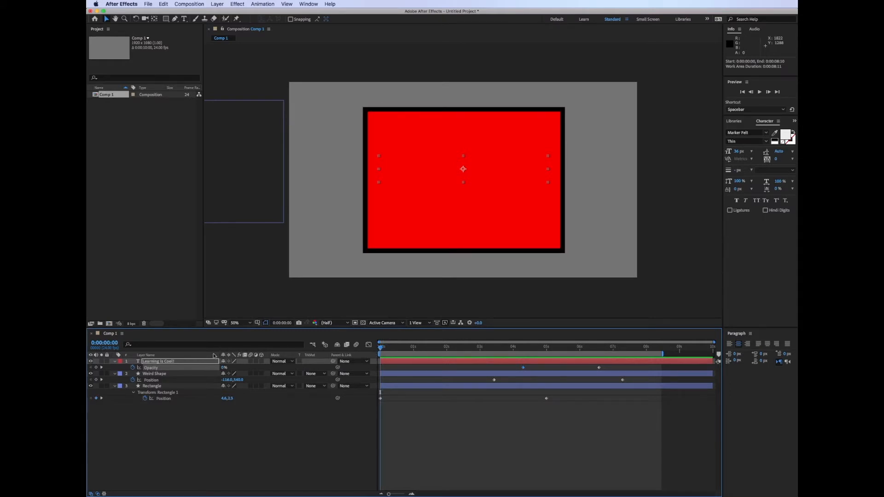
{"action": "left_click", "coordinate": [381, 398]}
{"action": "left_click_drag", "start_coordinate": [502, 156], "coordinate": [495, 330]}
{"action": "key", "text": "space"}
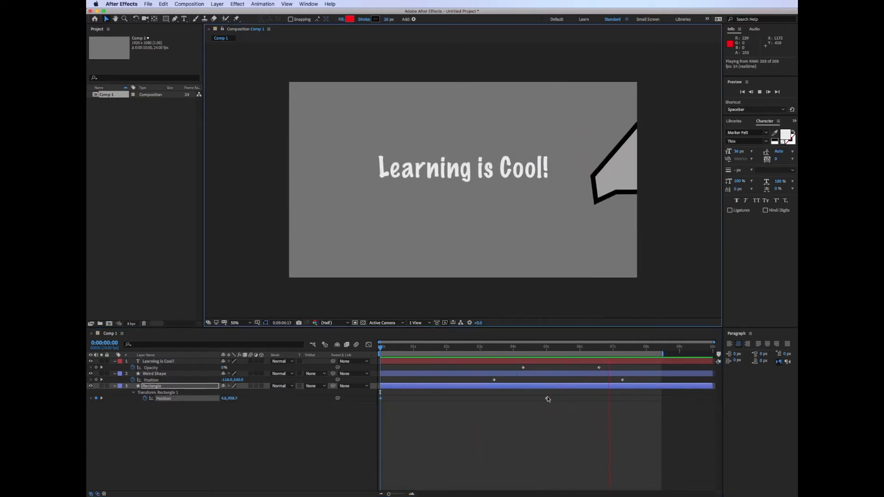
Step: Move the rectangle's second Position keyframe to just past 4 seconds and the Weird Shape's first to 0:00:05:03, previewing the timing
{"action": "key", "text": "space"}
{"action": "key", "text": "space"}
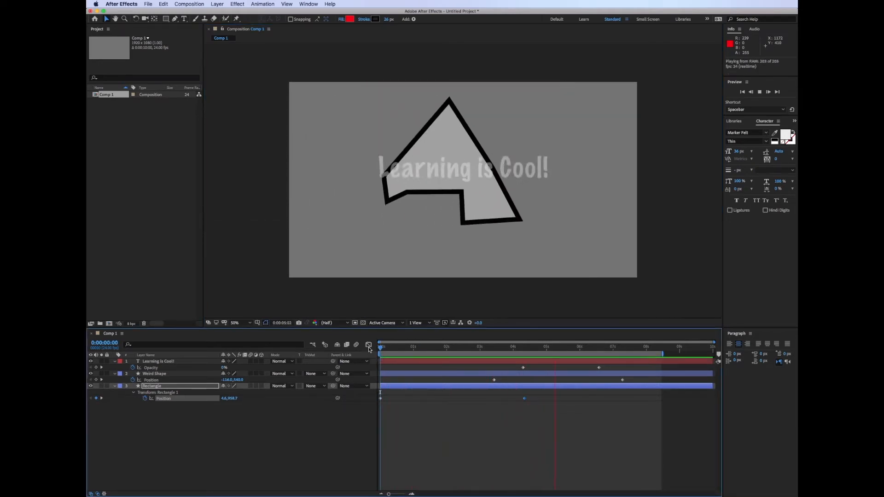
{"action": "left_click_drag", "start_coordinate": [494, 379], "coordinate": [549, 383]}
{"action": "left_click", "coordinate": [515, 348]}
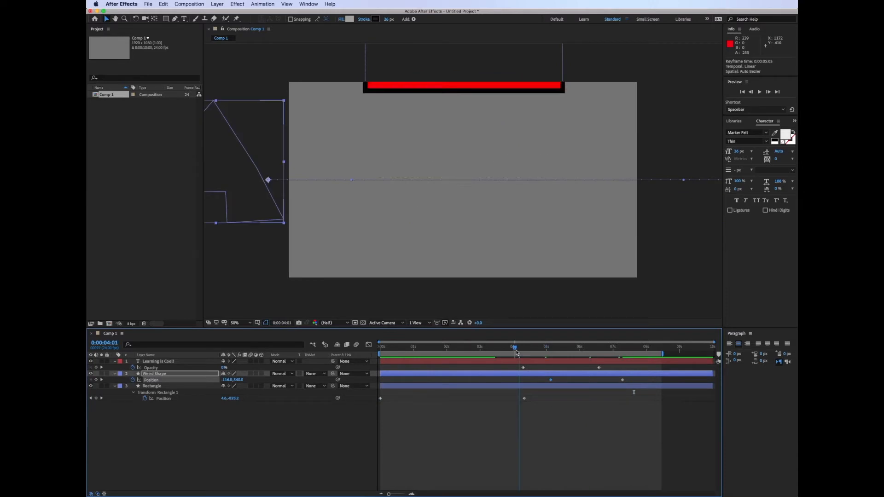
{"action": "key", "text": "space"}
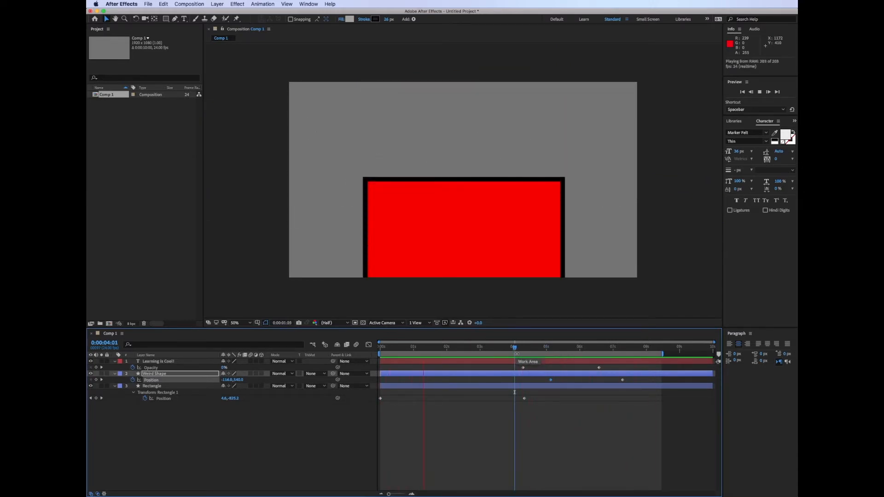
{"action": "key", "text": "space"}
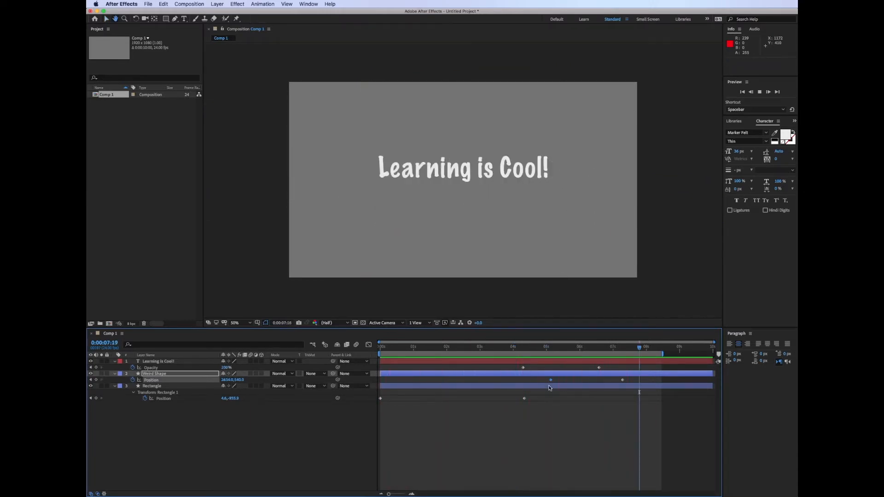
Step: Turn on the transparency grid and start a new 1920 x 1080 px solid layer named "Black BG"
{"action": "left_click", "coordinate": [363, 323]}
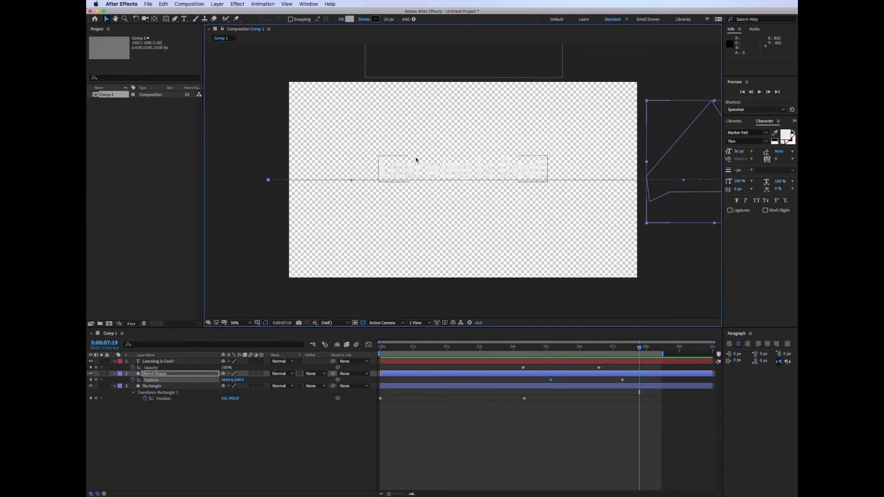
{"action": "left_click", "coordinate": [221, 441]}
{"action": "right_click", "coordinate": [161, 412]}
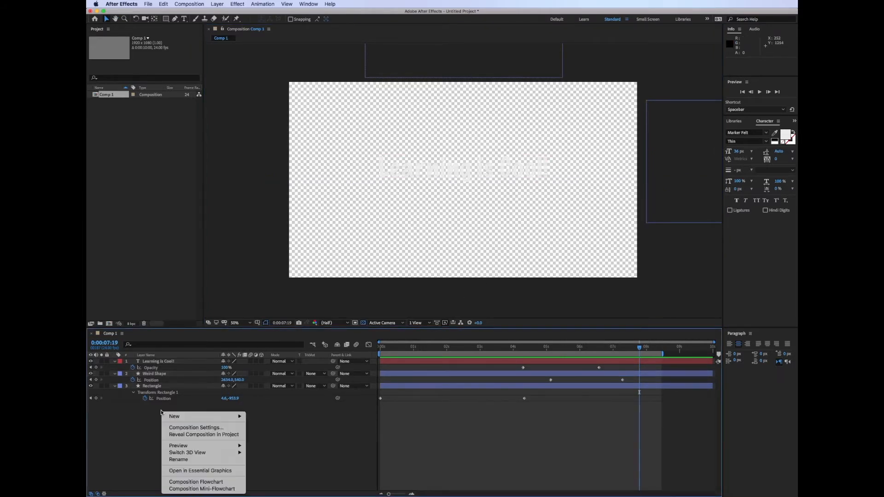
{"action": "mouse_move", "coordinate": [174, 418]}
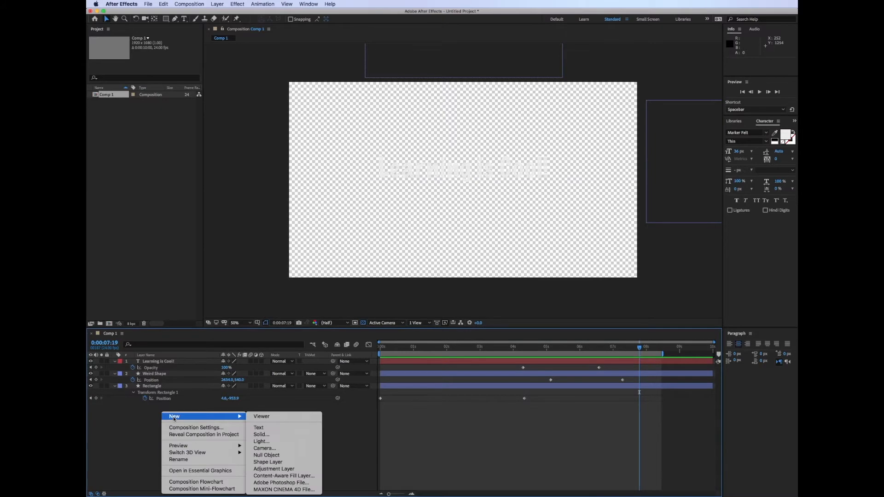
{"action": "left_click", "coordinate": [265, 436]}
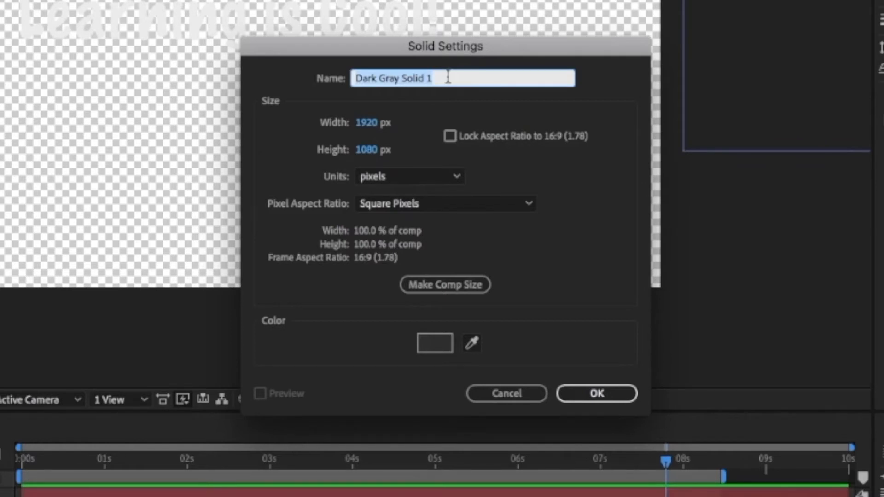
{"action": "type", "text": "Black BG"}
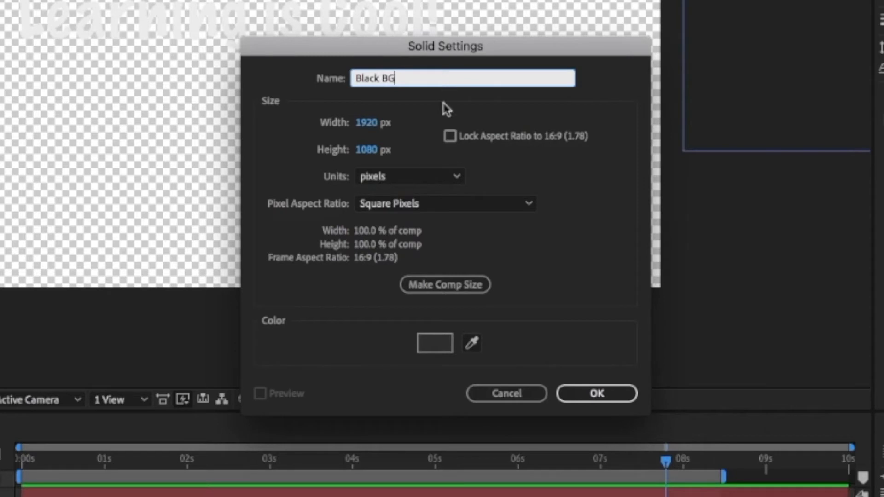
Step: Set the new solid's color to black (000000) and create the layer
{"action": "left_click", "coordinate": [438, 342]}
{"action": "mouse_move", "coordinate": [437, 340]}
{"action": "left_mouse_down"}
{"action": "mouse_move", "coordinate": [278, 340]}
{"action": "mouse_move", "coordinate": [231, 350]}
{"action": "left_mouse_up"}
{"action": "left_click", "coordinate": [637, 122]}
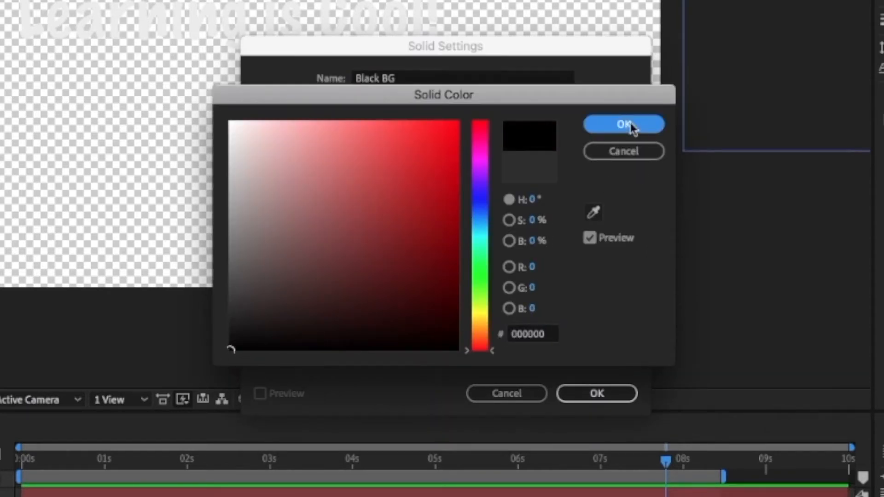
{"action": "left_click", "coordinate": [602, 395]}
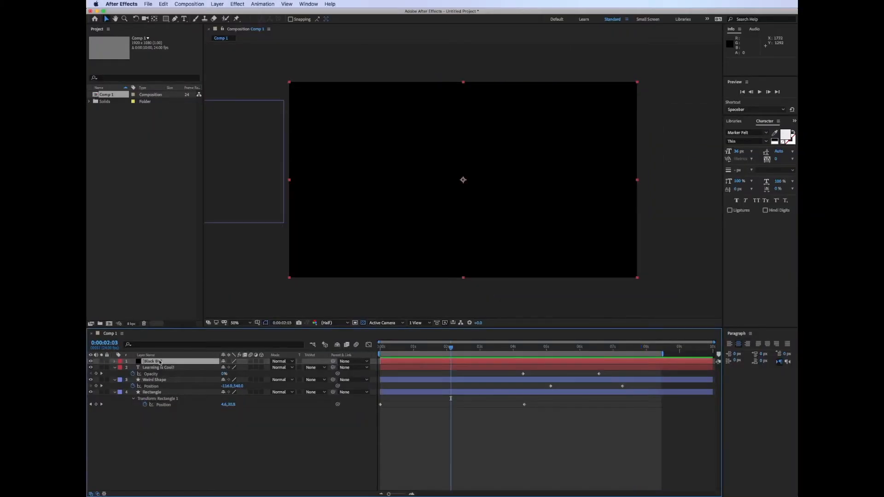
Step: Move the Black BG layer beneath the Rectangle layer and preview the animation against the black background
{"action": "left_click", "coordinate": [161, 363]}
{"action": "left_click_drag", "start_coordinate": [168, 370], "coordinate": [167, 408]}
{"action": "key", "text": "space"}
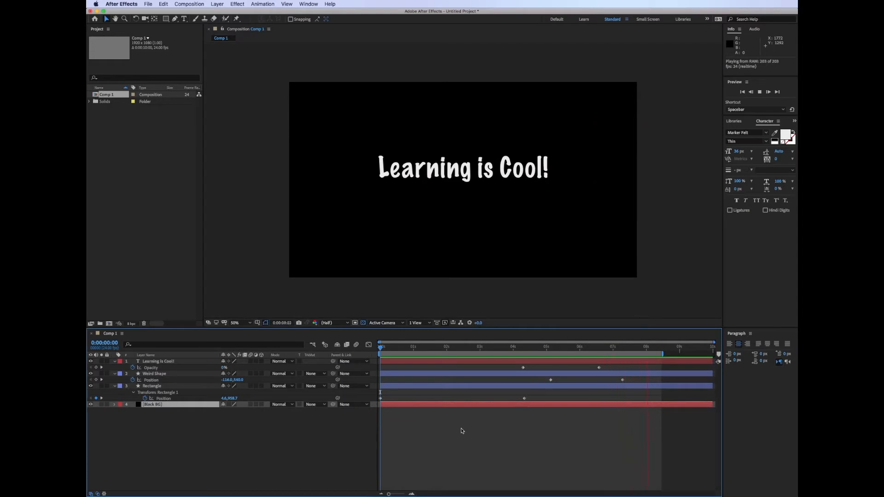
{"action": "key", "text": "space"}
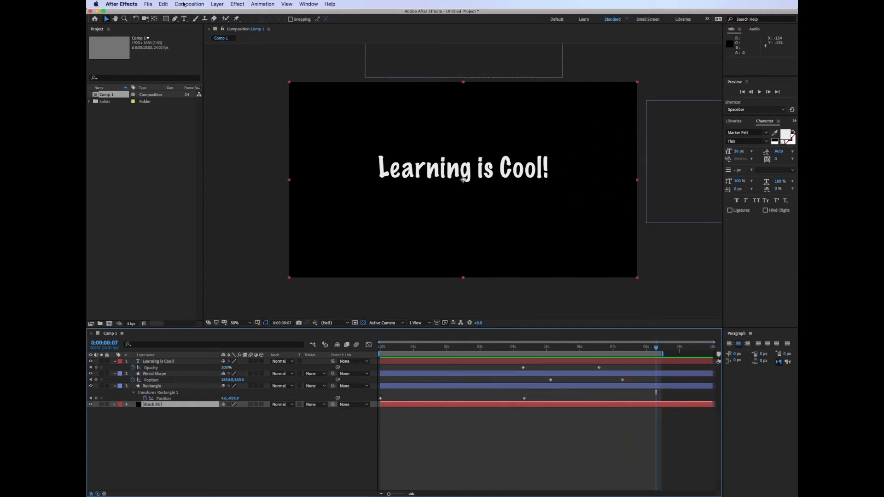
Step: Add Comp 1 to the render queue and set its QuickTime output codec to Apple ProRes 4444
{"action": "left_click", "coordinate": [184, 4]}
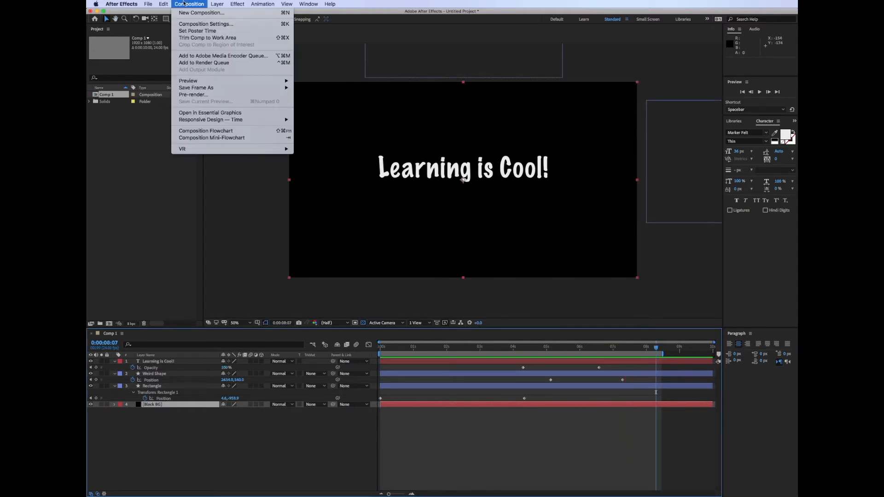
{"action": "left_click", "coordinate": [188, 64]}
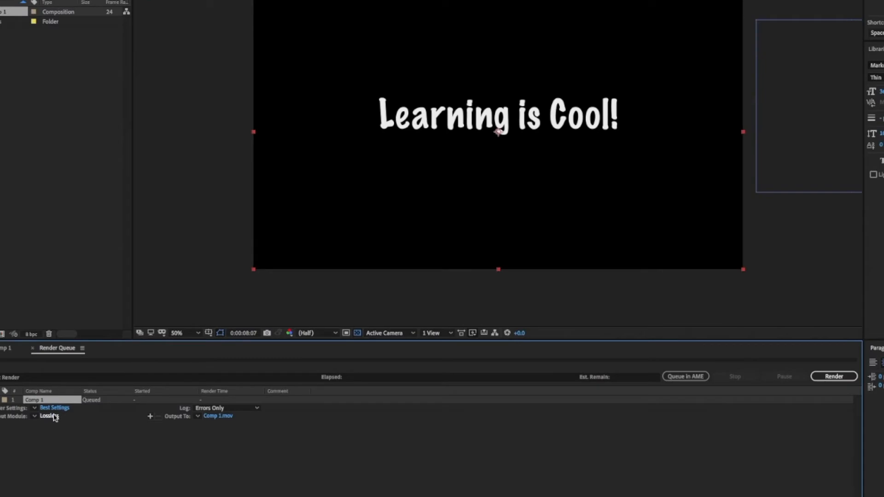
{"action": "left_click", "coordinate": [49, 416]}
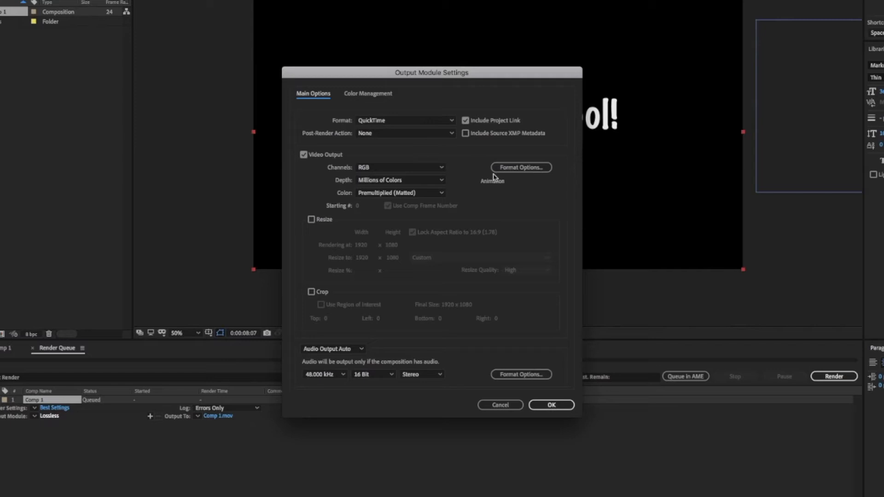
{"action": "left_click", "coordinate": [510, 168]}
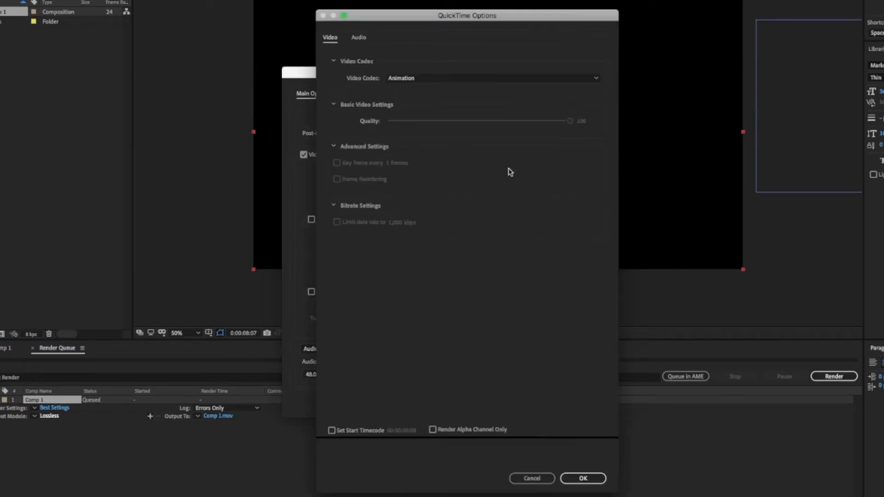
{"action": "left_click", "coordinate": [398, 80]}
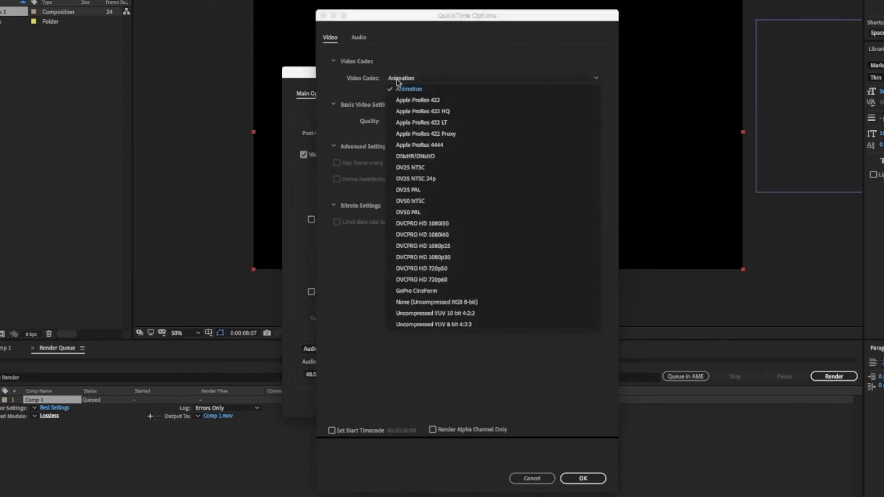
{"action": "left_click", "coordinate": [408, 145]}
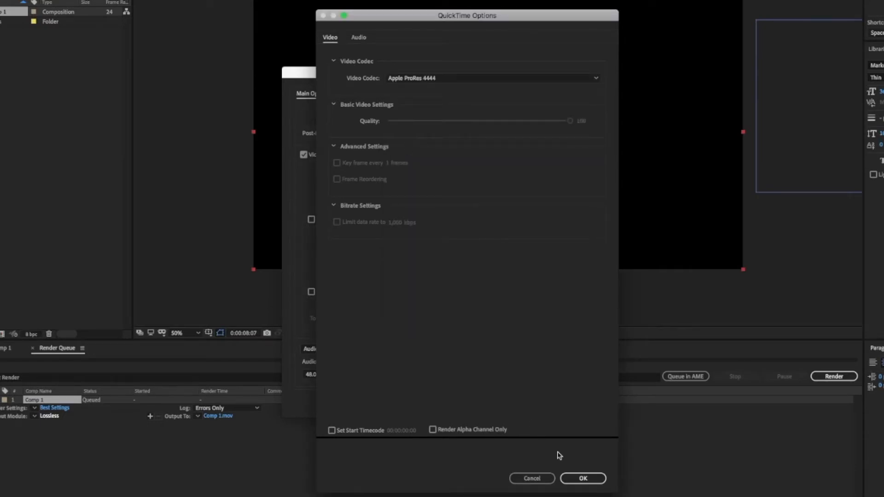
{"action": "left_click", "coordinate": [583, 480]}
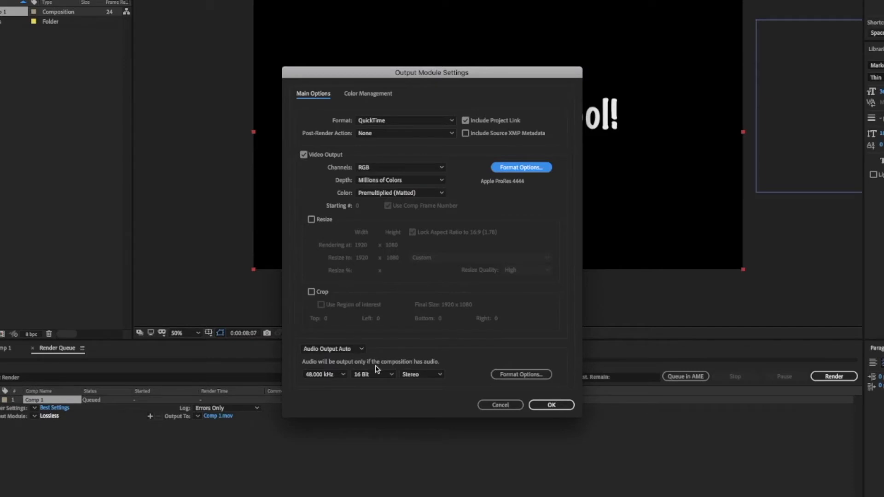
{"action": "left_click", "coordinate": [551, 404]}
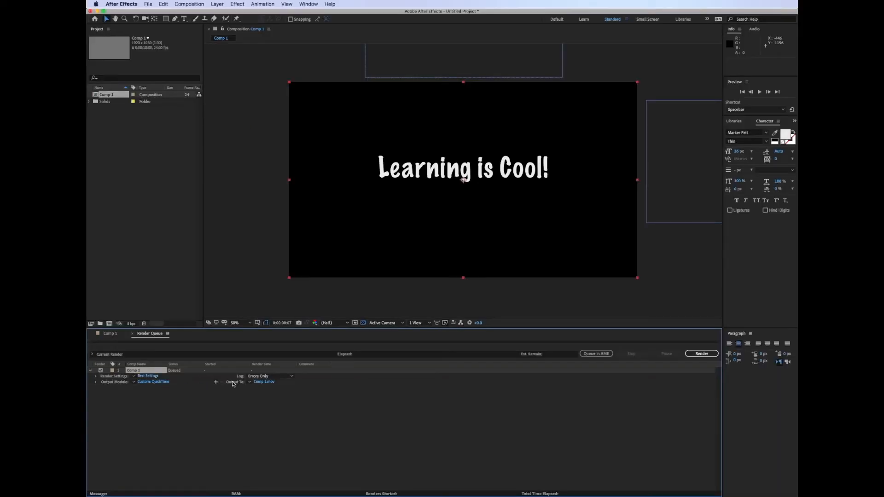
Step: Set the output file name to "Intro to AE.mov", render the composition and preview the exported movie
{"action": "left_click", "coordinate": [266, 386]}
{"action": "type", "text": "AE TU"}
{"action": "scroll", "coordinate": [493, 174], "scroll_direction": "down", "scroll_amount": 5}
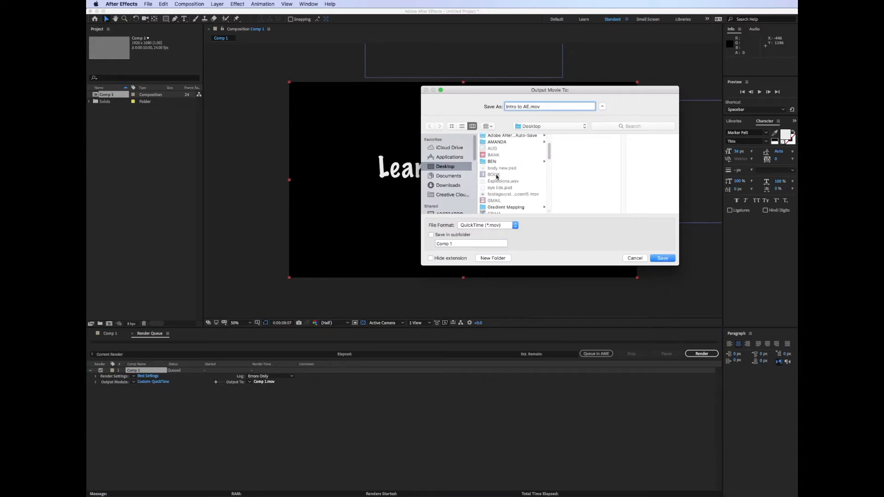
{"action": "left_click", "coordinate": [663, 258]}
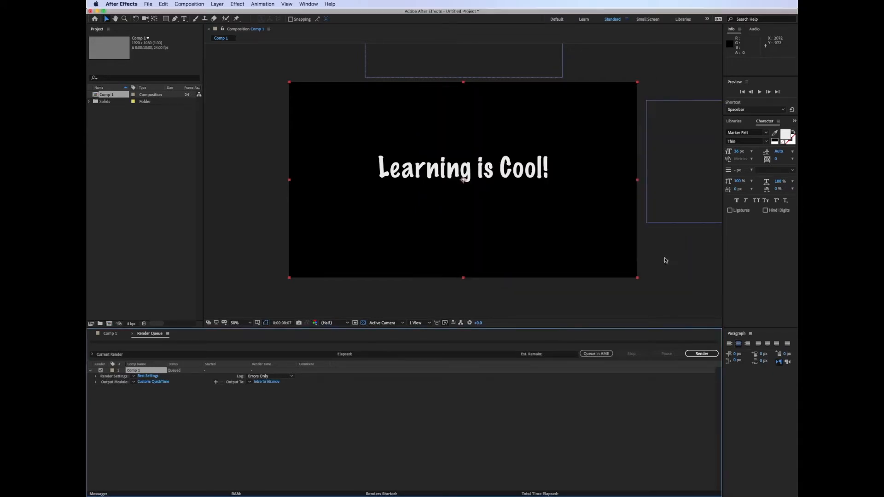
{"action": "left_click", "coordinate": [705, 354]}
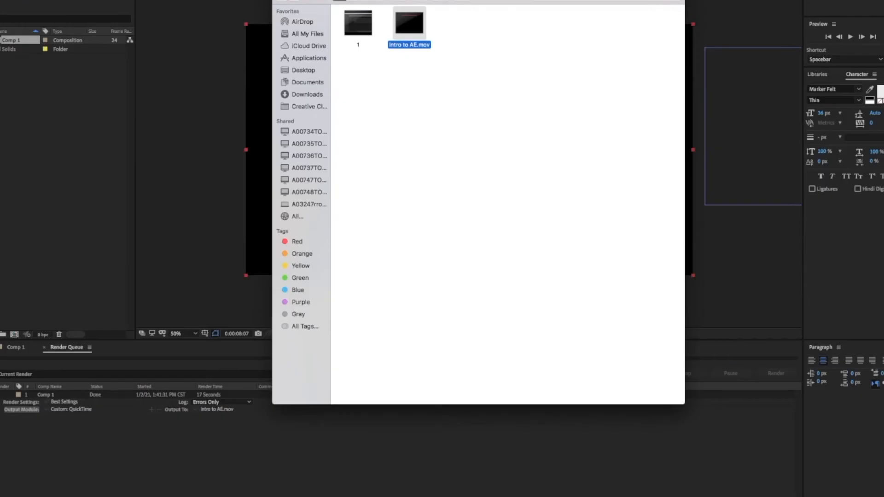
{"action": "key", "text": "space"}
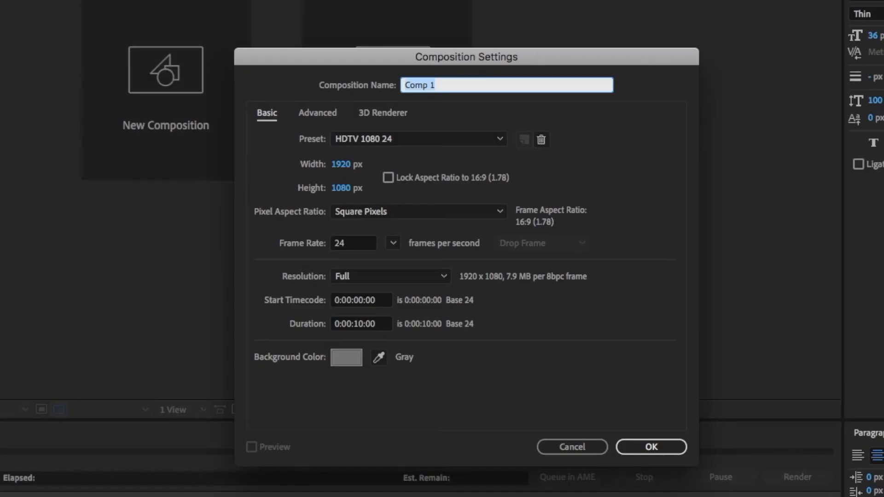
Step: Create a composition named "Intro to AE 2" with the HDTV 1080 24 preset and a duration of 15 seconds
{"action": "key", "text": "BackSpace"}
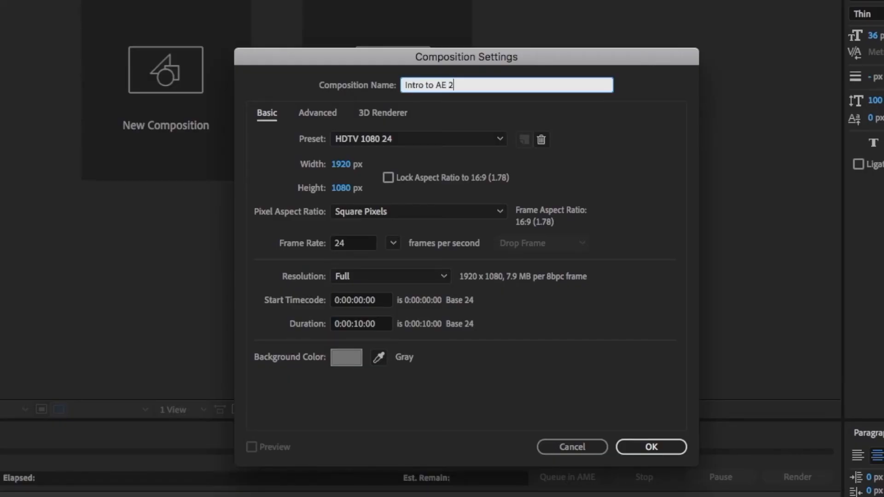
{"action": "left_click", "coordinate": [419, 140]}
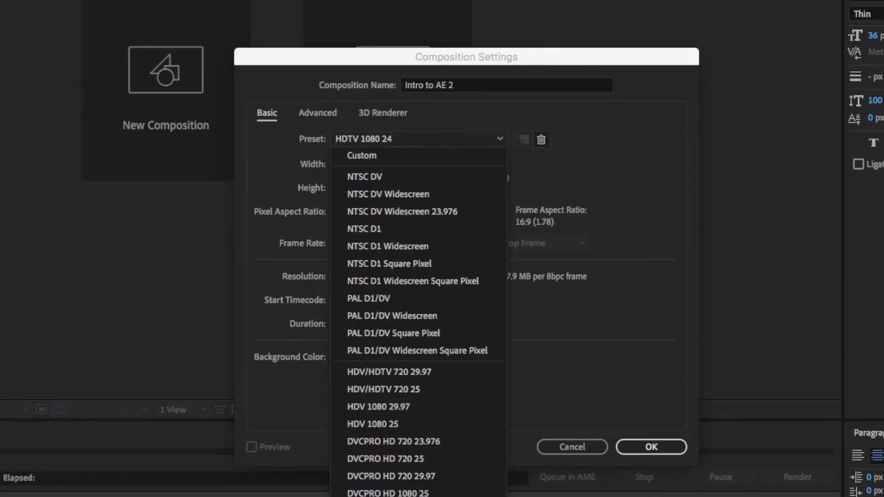
{"action": "left_click", "coordinate": [437, 496]}
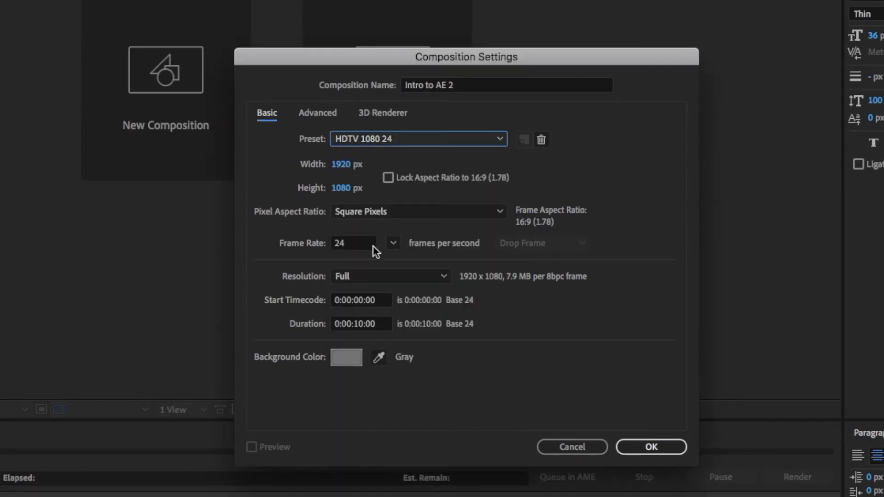
{"action": "left_click", "coordinate": [359, 325]}
{"action": "key", "text": "BackSpace"}
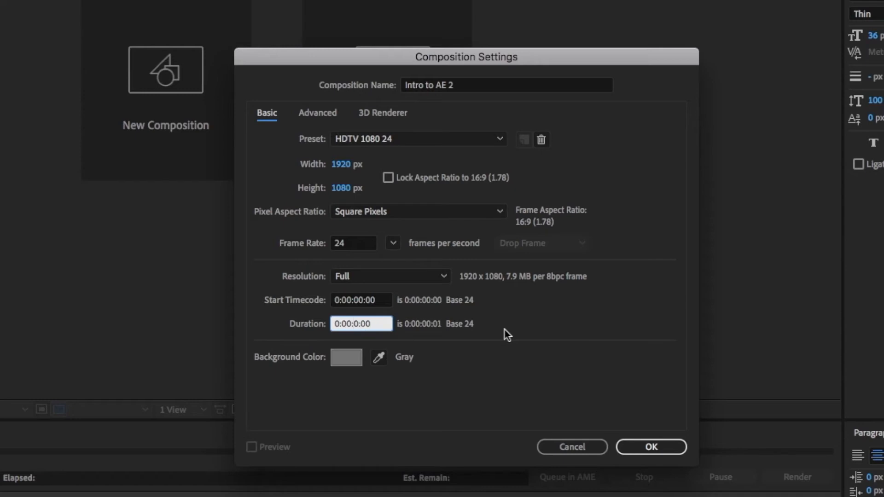
{"action": "key", "text": "BackSpace"}
{"action": "type", "text": "15"}
{"action": "left_click", "coordinate": [643, 445]}
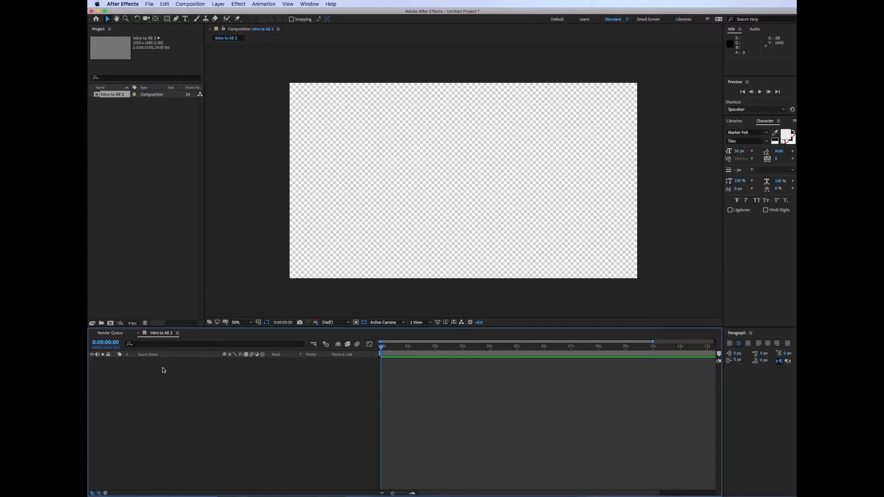
Step: Add a new 1920 x 1080 px solid layer in dark blue as the background
{"action": "right_click", "coordinate": [163, 369]}
{"action": "mouse_move", "coordinate": [221, 375]}
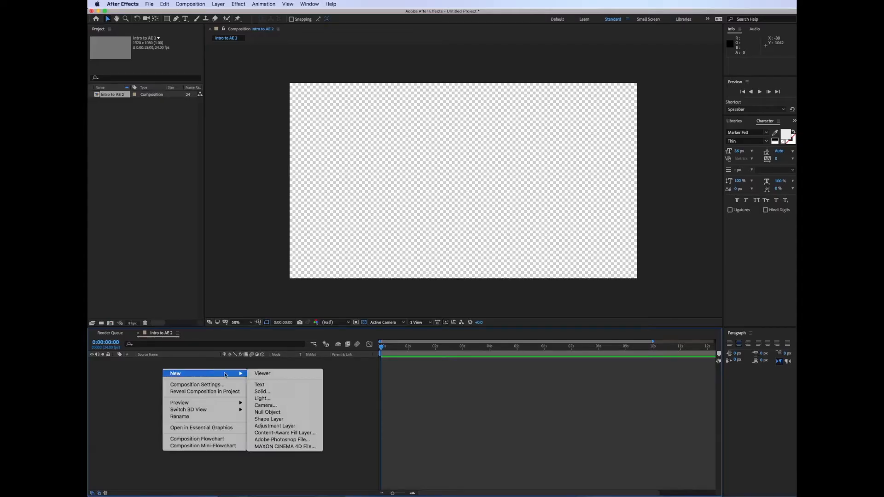
{"action": "left_click", "coordinate": [266, 393]}
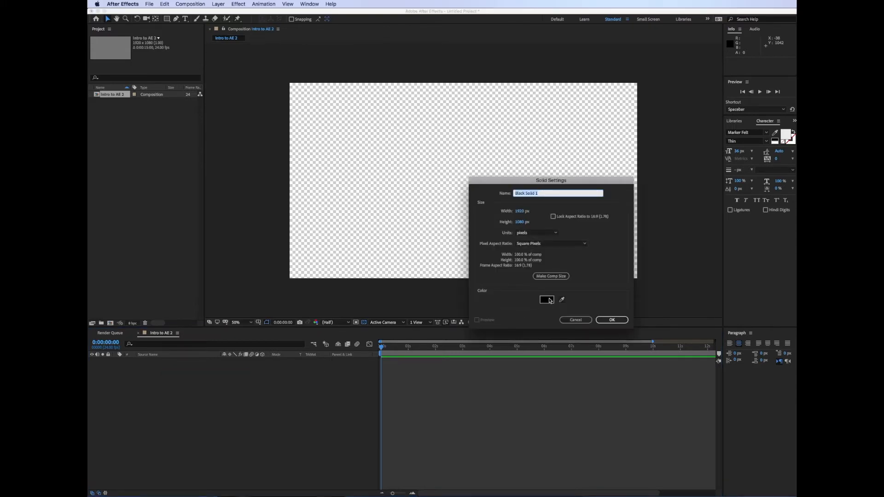
{"action": "left_click", "coordinate": [550, 301]}
{"action": "left_click", "coordinate": [526, 271]}
{"action": "left_click", "coordinate": [622, 210]}
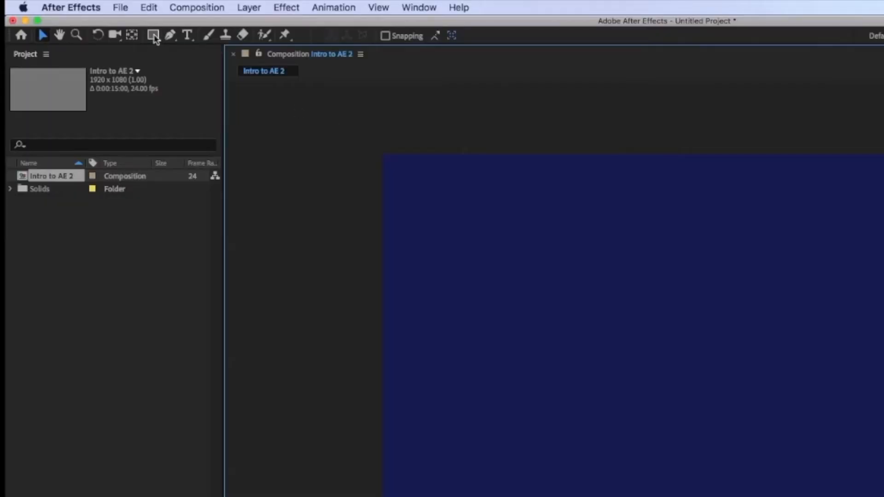
Step: Draw a rounded rectangle near the composition's upper-left corner and set its stroke width to 25 px
{"action": "left_click", "coordinate": [153, 36]}
{"action": "left_click_drag", "start_coordinate": [155, 42], "coordinate": [181, 49]}
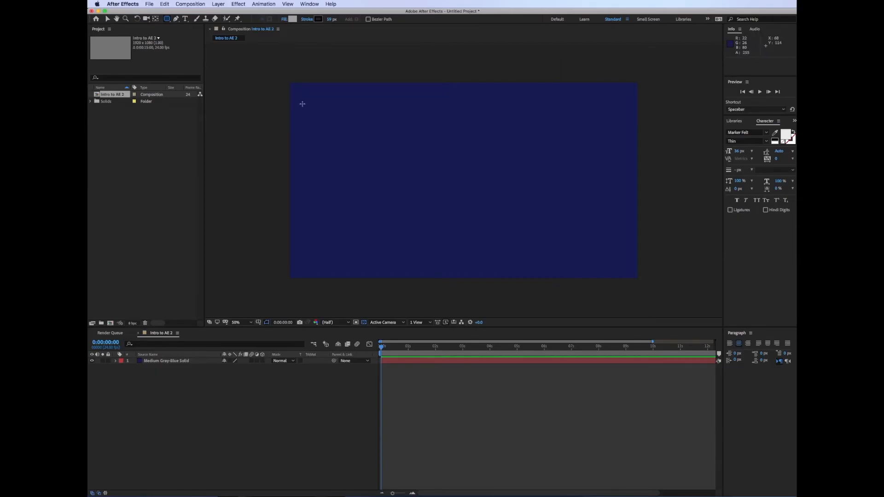
{"action": "left_click_drag", "start_coordinate": [302, 104], "coordinate": [366, 146]}
{"action": "left_click_drag", "start_coordinate": [330, 20], "coordinate": [325, 20]}
{"action": "left_click", "coordinate": [329, 19]}
{"action": "type", "text": "25"}
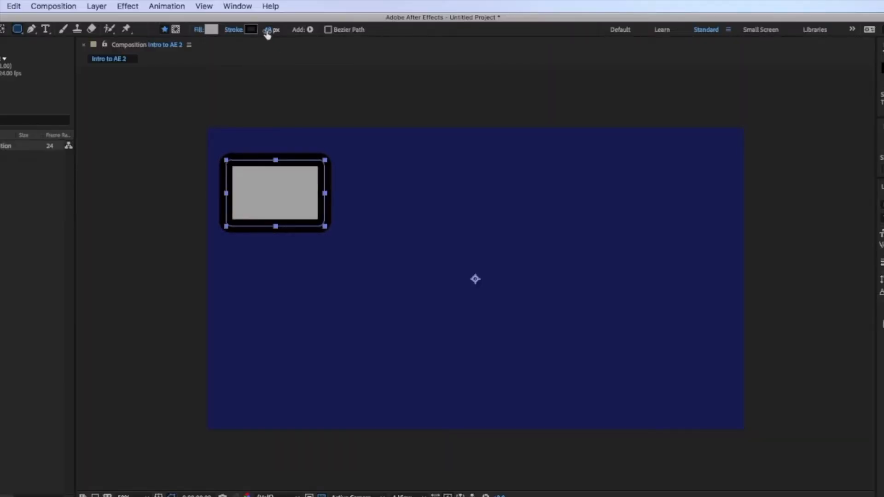
{"action": "key", "text": "Return"}
Step: Change the rounded rectangle's fill to a muted pink and its stroke to olive green (505523)
{"action": "left_click", "coordinate": [211, 29]}
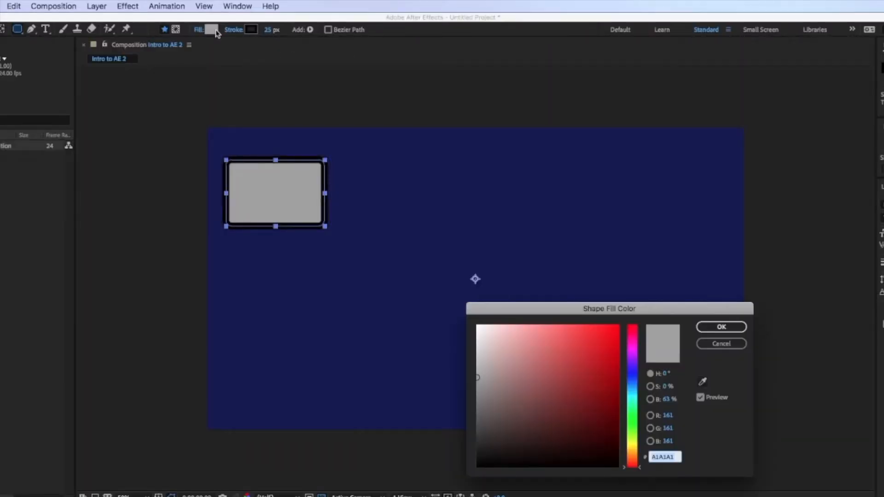
{"action": "left_click", "coordinate": [529, 374]}
{"action": "left_click", "coordinate": [721, 327]}
{"action": "left_click", "coordinate": [251, 29]}
{"action": "left_click", "coordinate": [590, 433]}
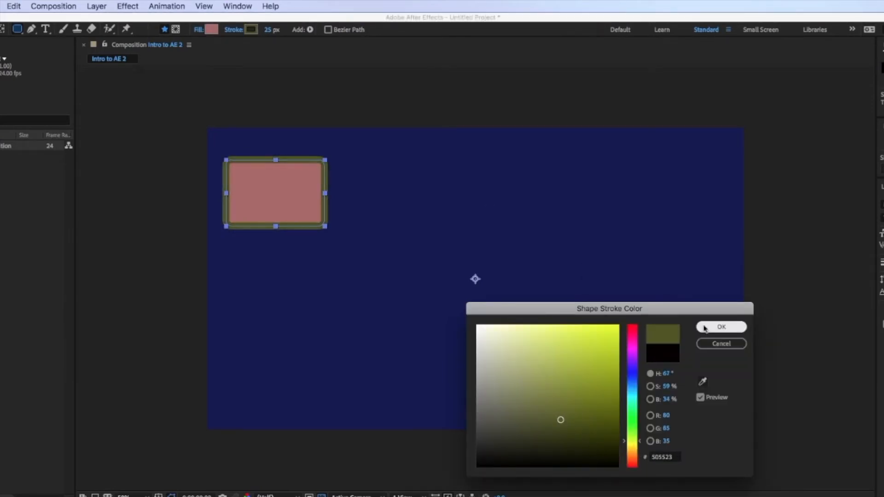
{"action": "left_click", "coordinate": [705, 327]}
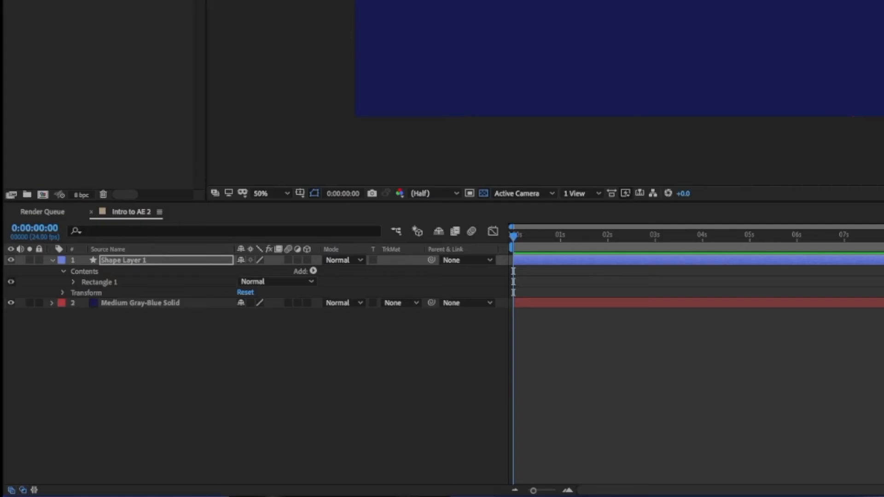
Step: Deselect the rectangle and lock the dark blue solid layer
{"action": "key", "text": "super+shift+a"}
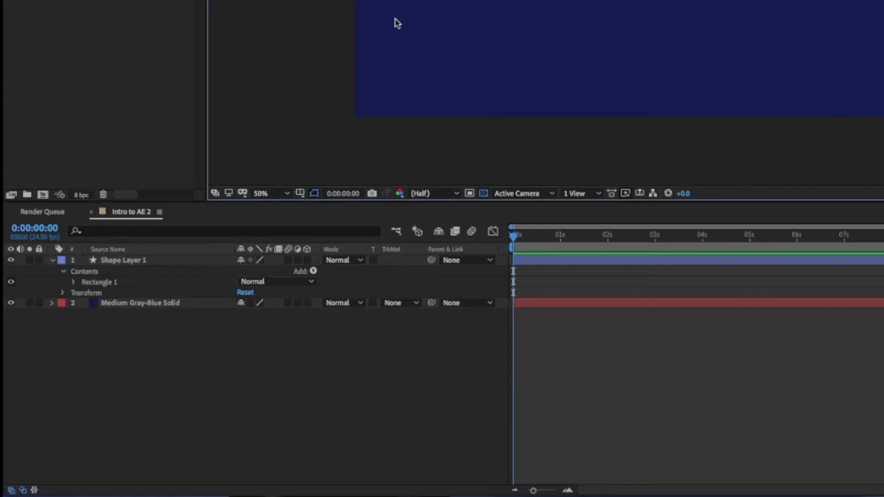
{"action": "left_click", "coordinate": [445, 21]}
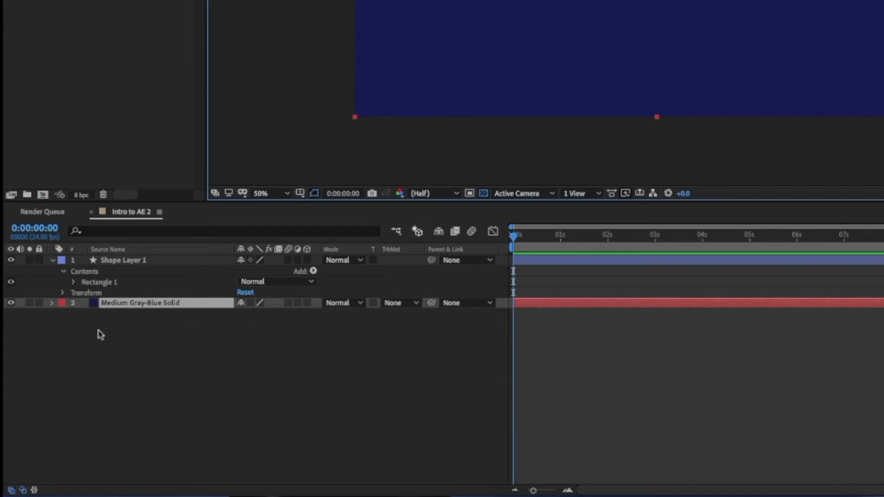
{"action": "left_click", "coordinate": [39, 303]}
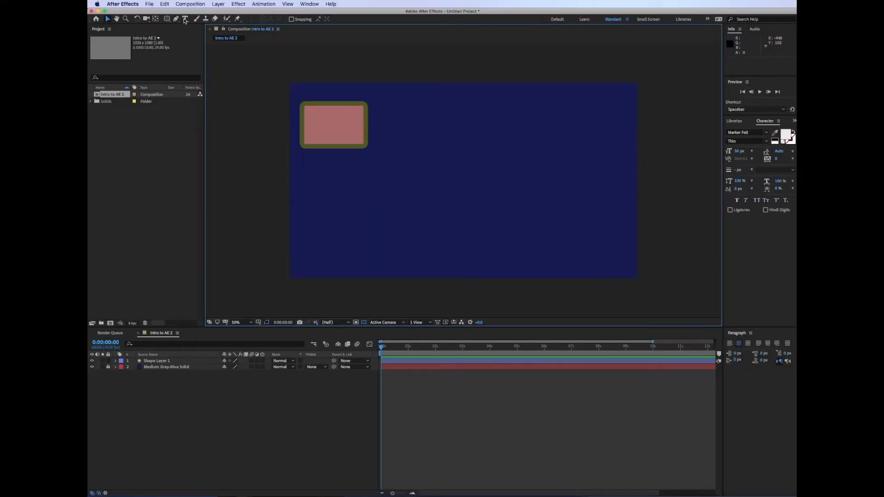
Step: Add a text layer reading "Position" and move it onto the middle of the pink rectangle
{"action": "left_click", "coordinate": [185, 19]}
{"action": "left_click_drag", "start_coordinate": [308, 90], "coordinate": [366, 102]}
{"action": "type", "text": "Position"}
{"action": "left_click", "coordinate": [107, 19]}
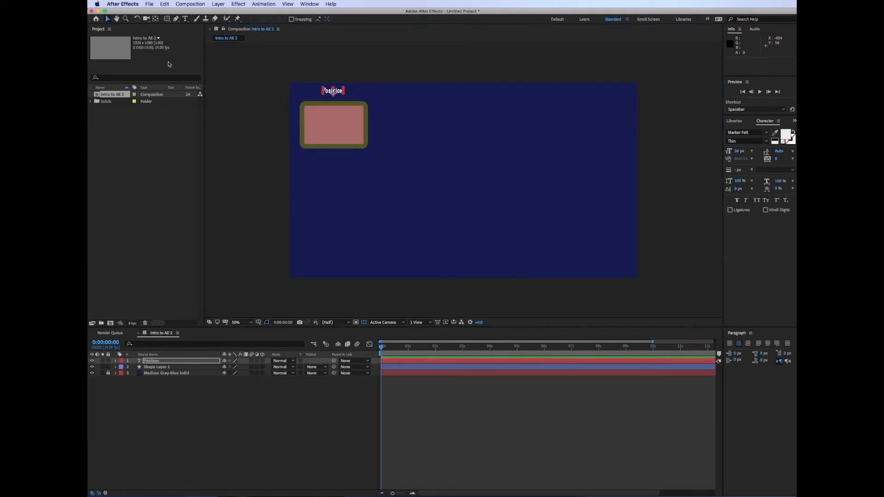
{"action": "left_click", "coordinate": [352, 69]}
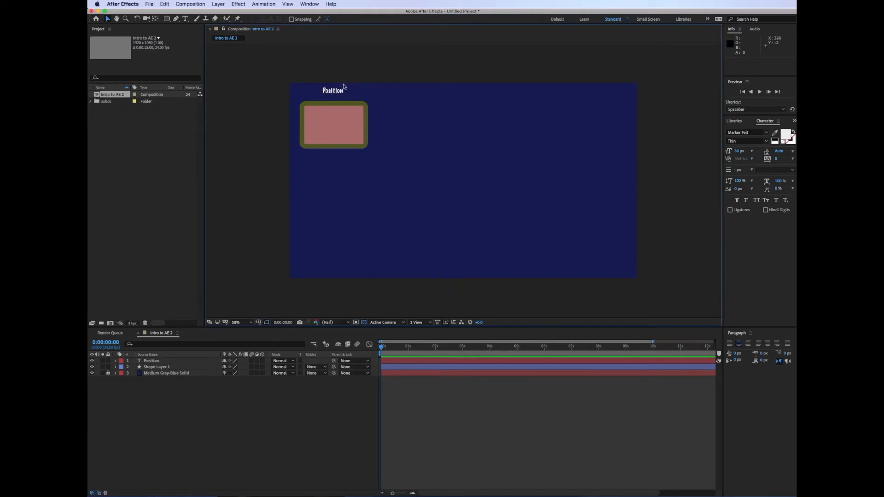
{"action": "left_click_drag", "start_coordinate": [335, 91], "coordinate": [335, 125]}
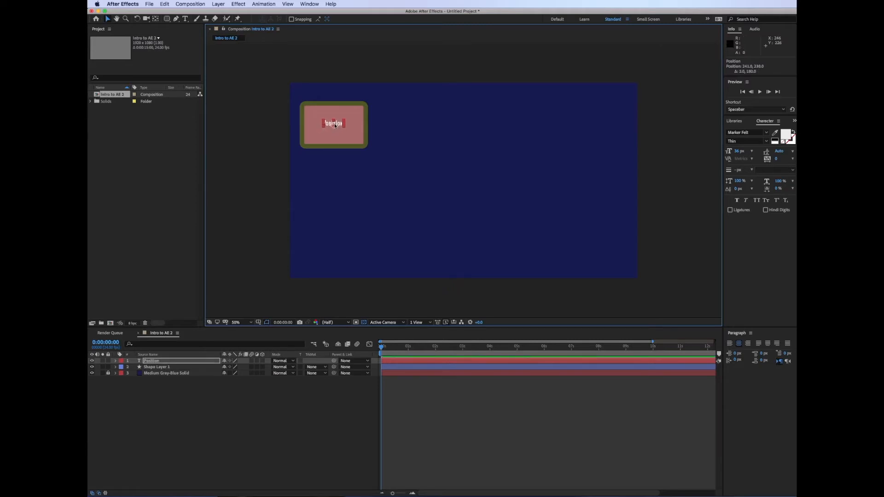
Step: Switch to a workspace that includes the Align panel
{"action": "left_click", "coordinate": [308, 4]}
{"action": "mouse_move", "coordinate": [315, 13]}
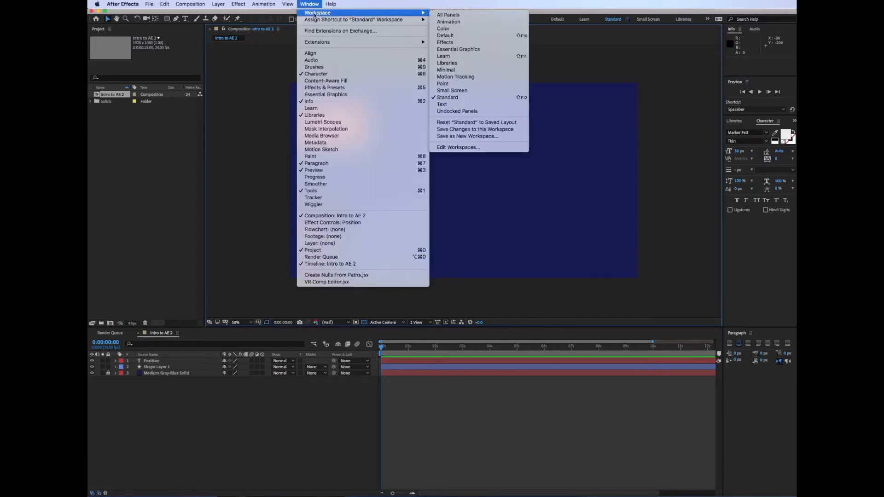
{"action": "left_click", "coordinate": [474, 50]}
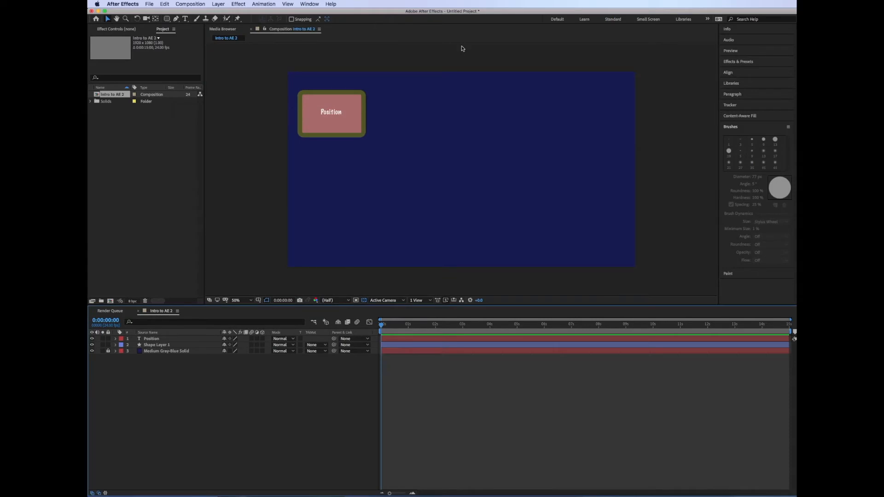
Step: Align the Position text and the pink rectangle to each other's horizontal and vertical centres, using the selection as reference
{"action": "left_click", "coordinate": [331, 117]}
{"action": "left_click_drag", "start_coordinate": [330, 119], "coordinate": [330, 119]}
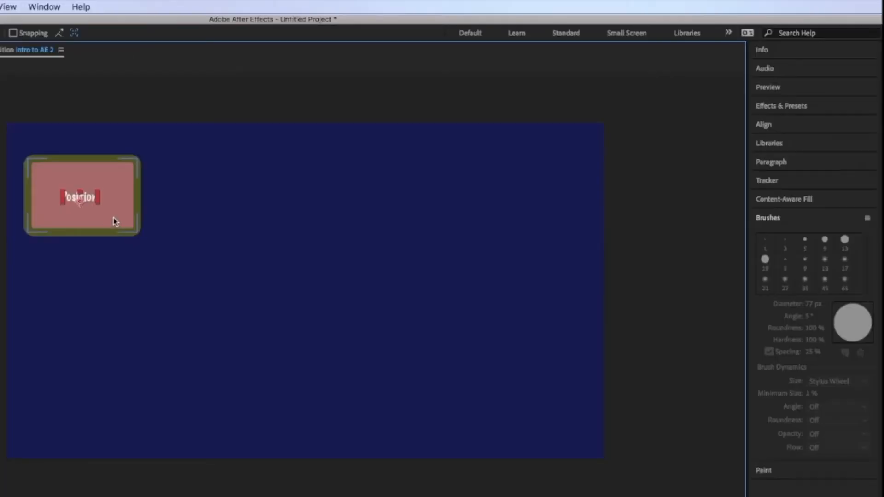
{"action": "left_click", "coordinate": [351, 128]}
{"action": "left_click", "coordinate": [770, 126]}
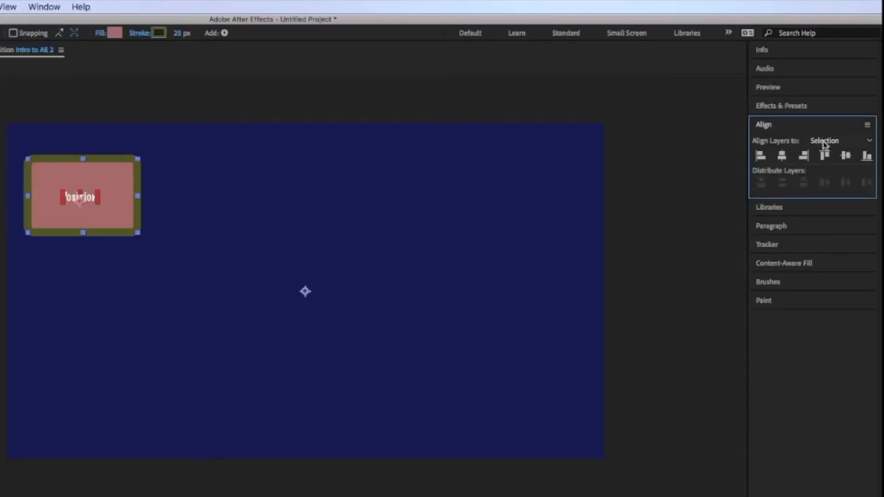
{"action": "left_click", "coordinate": [843, 154]}
{"action": "left_click", "coordinate": [784, 153]}
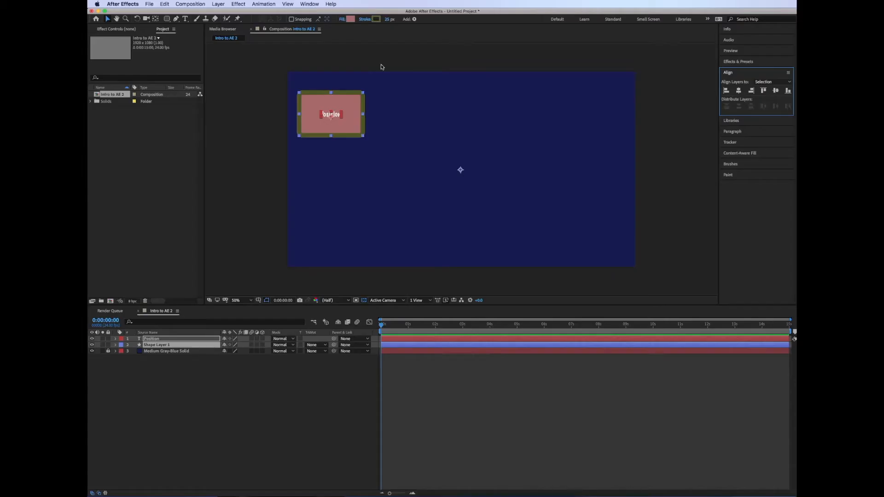
Step: Rename the rectangle's shape layer to "Position Rectangle"
{"action": "left_click", "coordinate": [157, 345]}
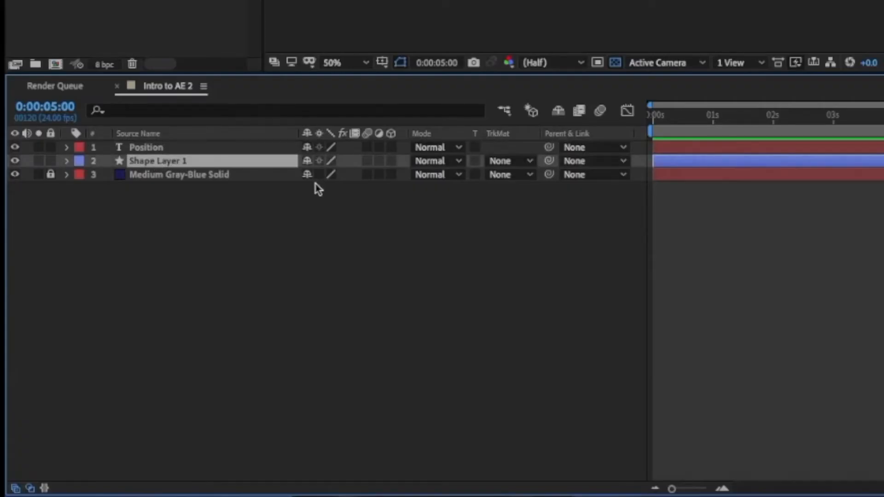
{"action": "key", "text": "Return"}
{"action": "type", "text": "Position Rectangle"}
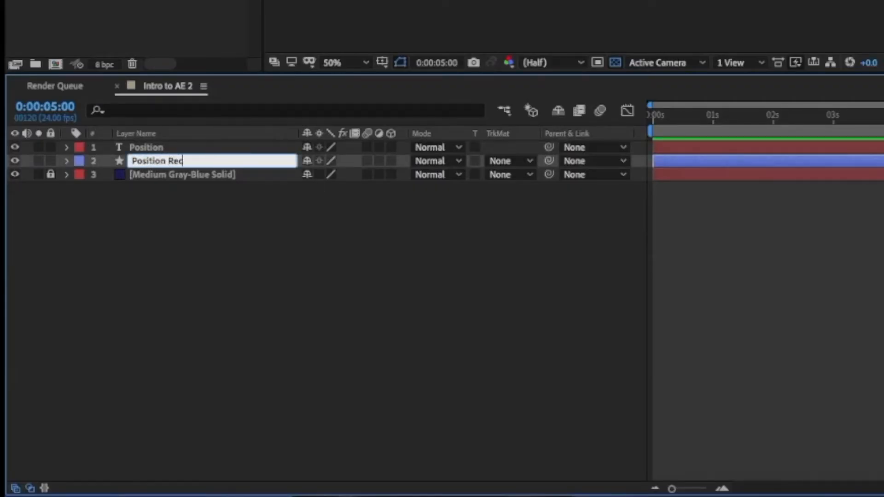
{"action": "key", "text": "Return"}
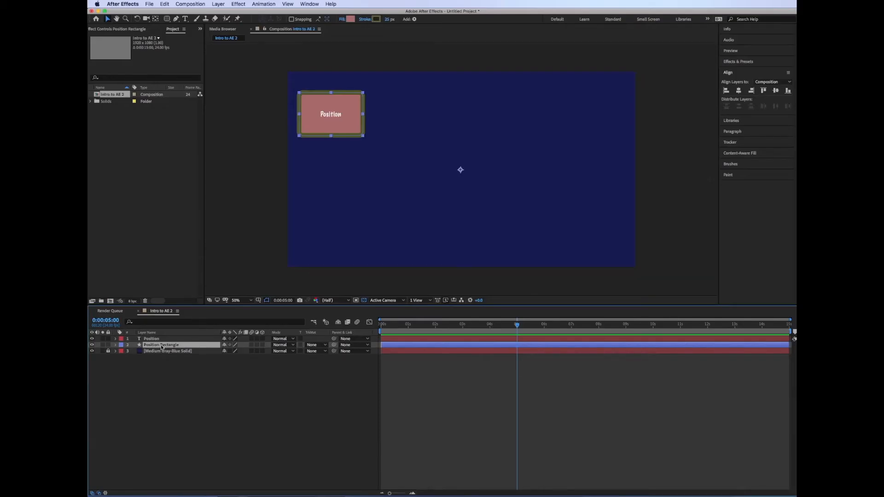
Step: Keyframe the rectangle's current Position at 5 seconds, and at 0 seconds place it just outside the composition's left edge
{"action": "key", "text": "p"}
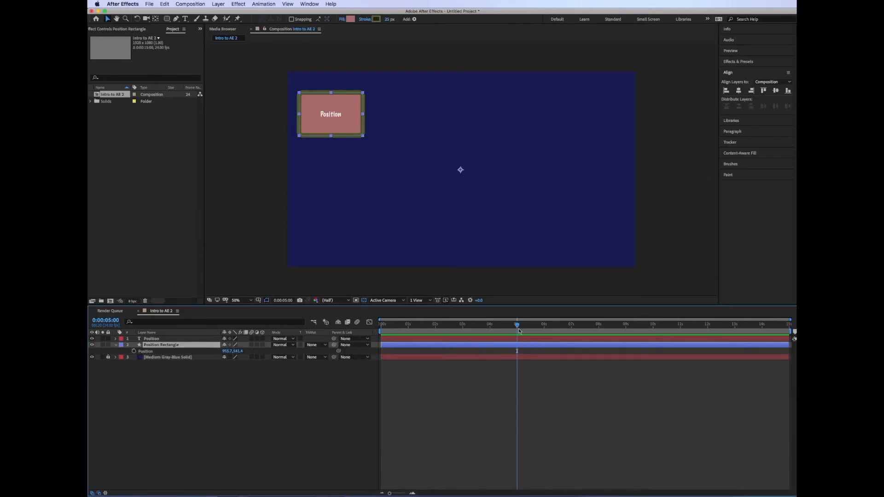
{"action": "left_click", "coordinate": [134, 352]}
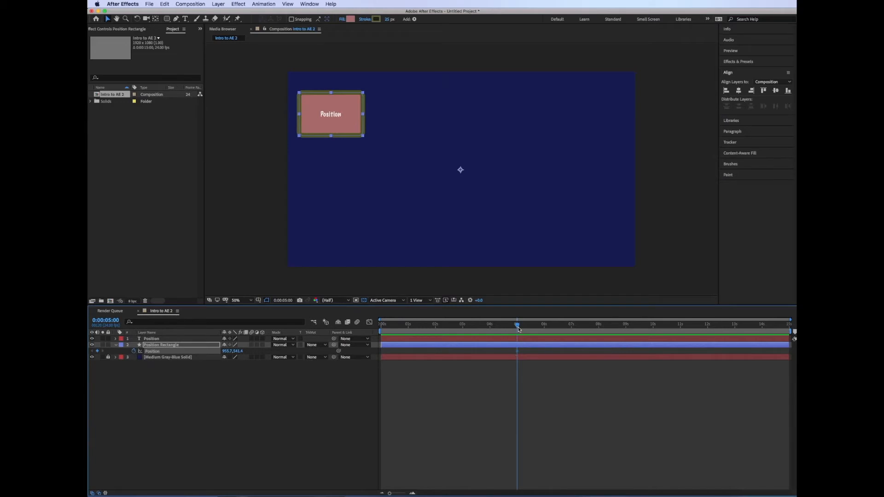
{"action": "left_click_drag", "start_coordinate": [516, 326], "coordinate": [374, 323]}
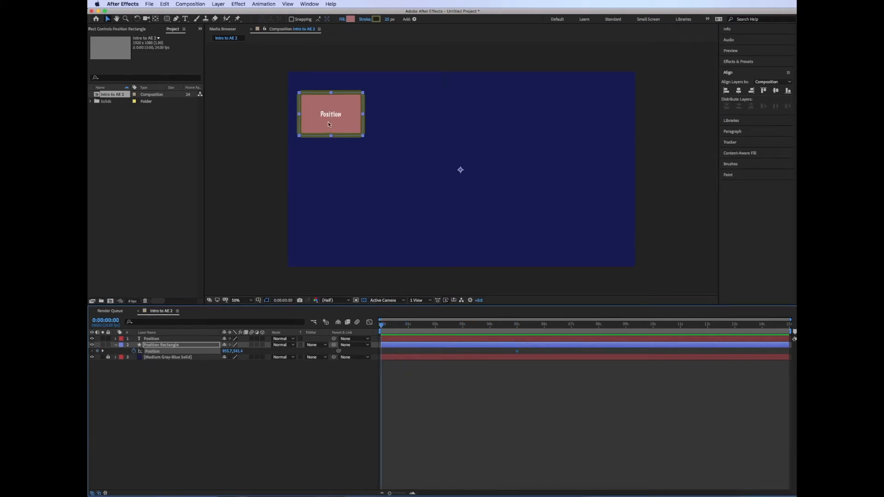
{"action": "left_click", "coordinate": [351, 127]}
{"action": "left_click_drag", "start_coordinate": [351, 126], "coordinate": [274, 122]}
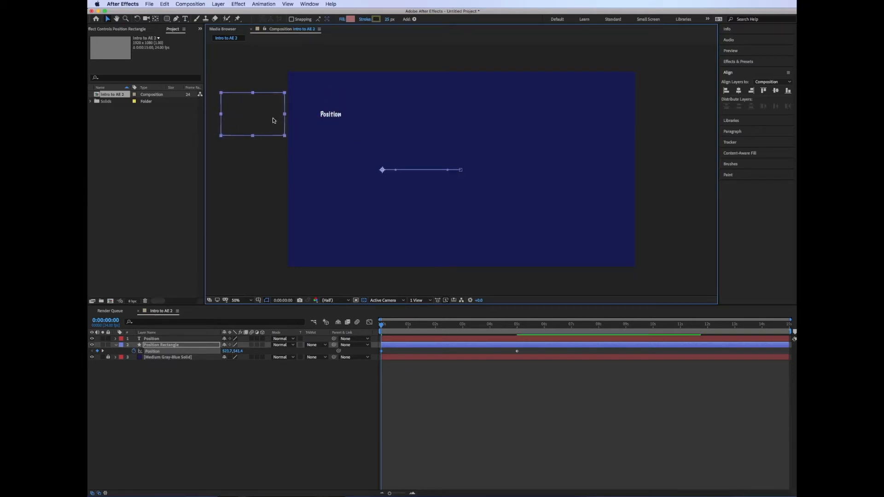
Step: Preview the slide-in and speed it up by moving the rectangle's end Position keyframe to about 3 seconds
{"action": "key", "text": "space"}
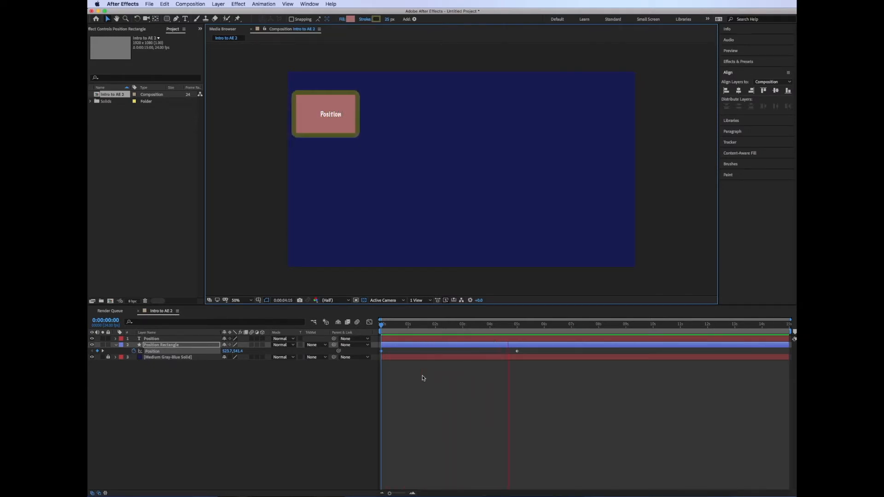
{"action": "key", "text": "space"}
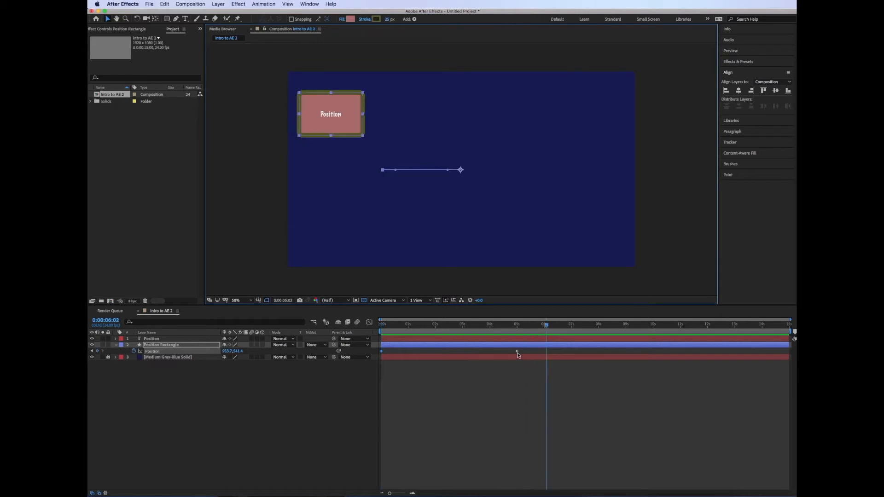
{"action": "left_click_drag", "start_coordinate": [517, 351], "coordinate": [370, 325]}
{"action": "key", "text": "space"}
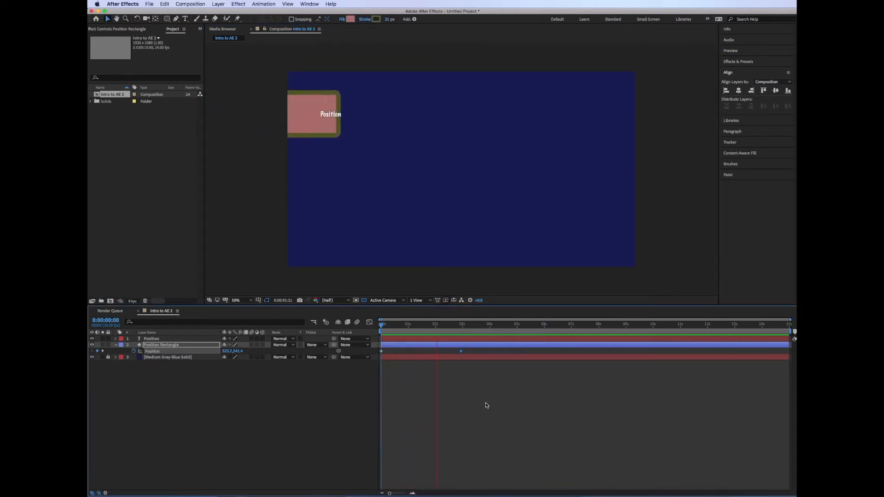
{"action": "key", "text": "space"}
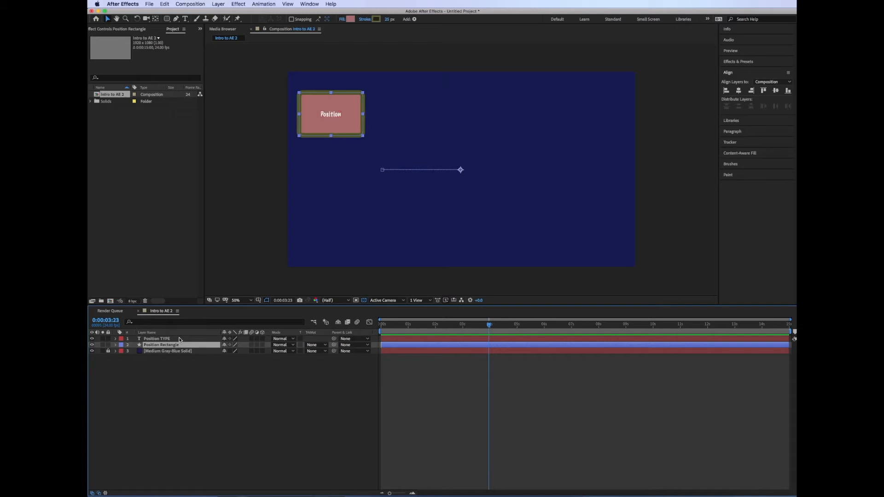
Step: Parent the Position TYPE layer to Position Rectangle and preview the animation from the start
{"action": "left_click", "coordinate": [179, 340]}
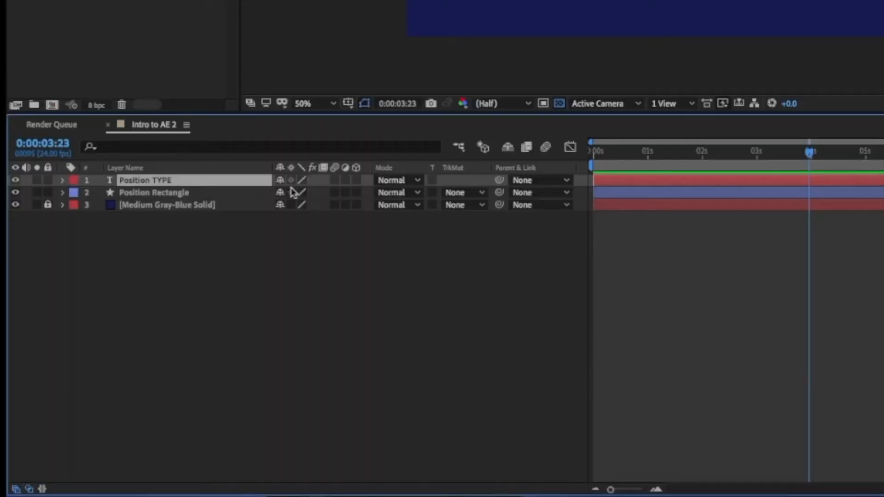
{"action": "left_click_drag", "start_coordinate": [500, 181], "coordinate": [186, 195]}
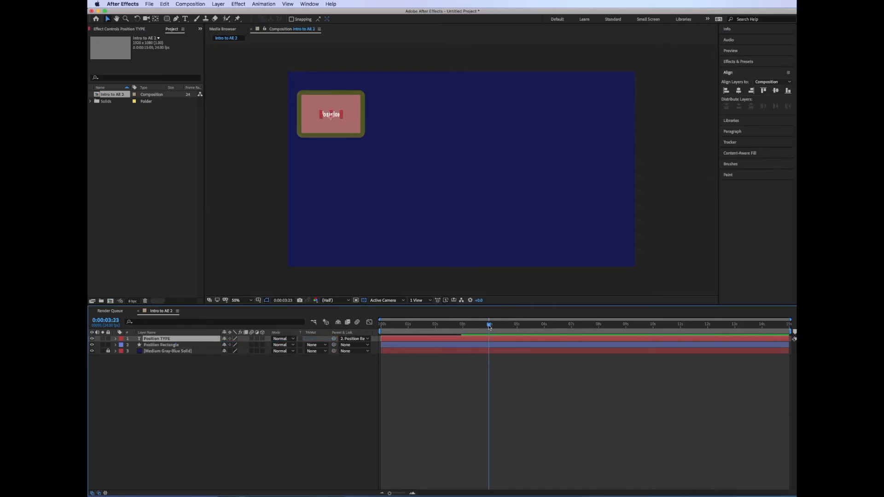
{"action": "left_click_drag", "start_coordinate": [490, 326], "coordinate": [363, 325]}
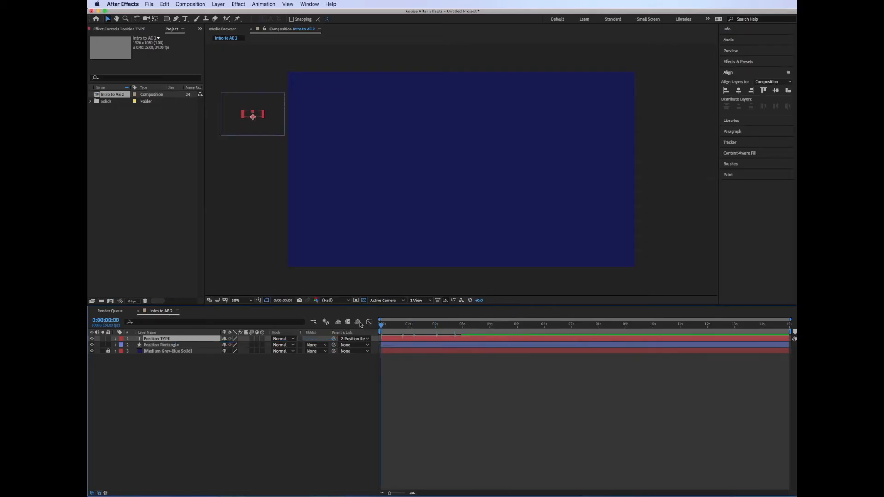
{"action": "key", "text": "space"}
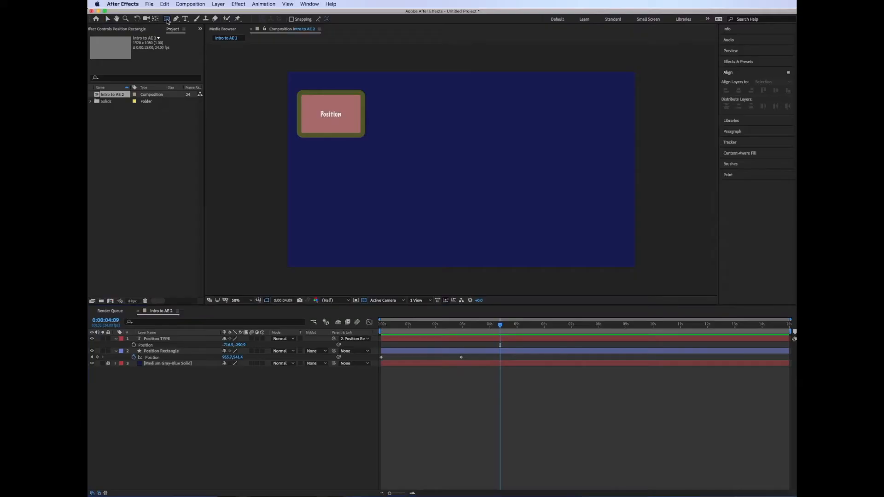
Step: Draw a triangle with the Polygon Tool to the right of the rectangle, near the composition's upper edge
{"action": "left_click", "coordinate": [166, 19]}
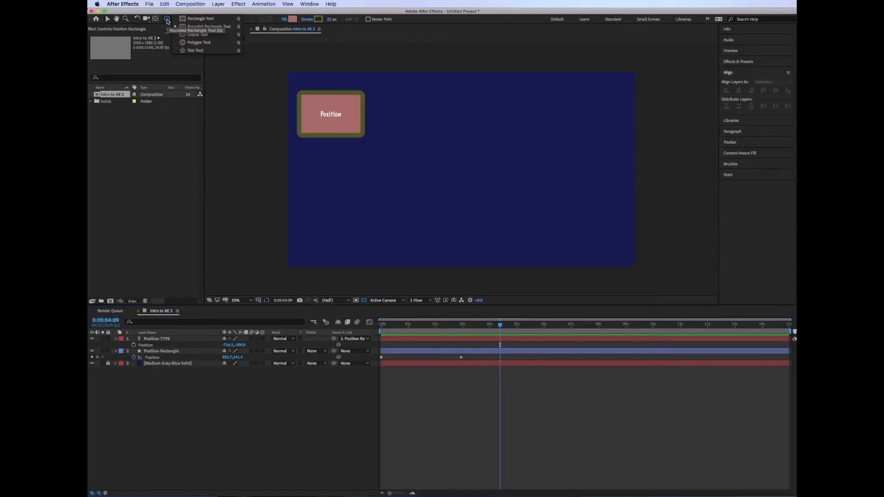
{"action": "left_click", "coordinate": [186, 38]}
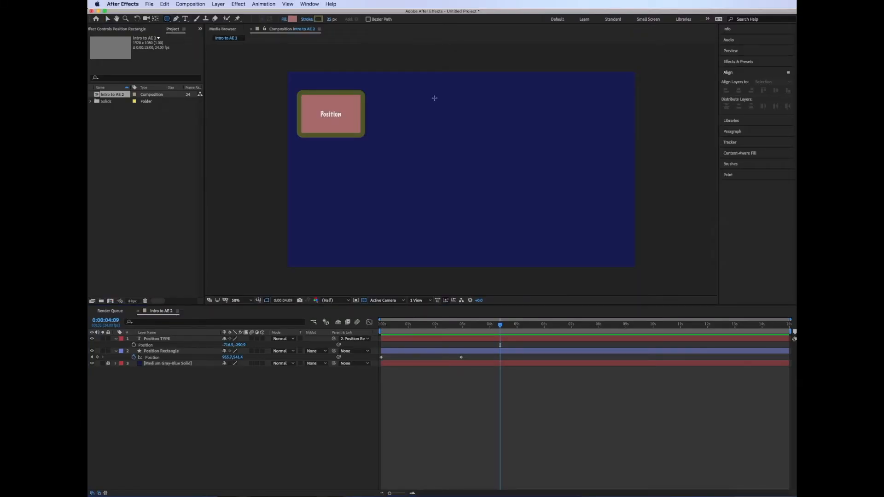
{"action": "left_click_drag", "start_coordinate": [420, 99], "coordinate": [461, 170]}
{"action": "key", "text": "Up"}
{"action": "key", "text": "Up"}
{"action": "key", "text": "Down"}
{"action": "key", "text": "Down"}
{"action": "key", "text": "Down"}
{"action": "key", "text": "Down"}
{"action": "mouse_move", "coordinate": [456, 134]}
{"action": "left_mouse_down"}
{"action": "mouse_move", "coordinate": [459, 121]}
{"action": "mouse_move", "coordinate": [428, 136]}
{"action": "mouse_move", "coordinate": [423, 117]}
{"action": "mouse_move", "coordinate": [452, 137]}
{"action": "mouse_move", "coordinate": [441, 124]}
{"action": "left_mouse_up"}
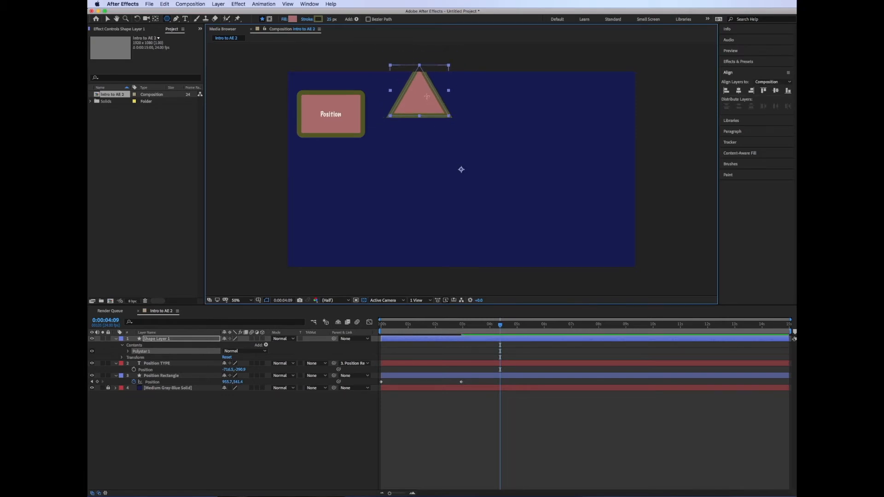
Step: Enlarge the triangle and centre it horizontally and vertically in the composition
{"action": "key", "text": "v"}
{"action": "left_click_drag", "start_coordinate": [427, 98], "coordinate": [441, 117]}
{"action": "left_click_drag", "start_coordinate": [463, 85], "coordinate": [492, 52]}
{"action": "left_click_drag", "start_coordinate": [451, 131], "coordinate": [478, 181]}
{"action": "left_click", "coordinate": [739, 91]}
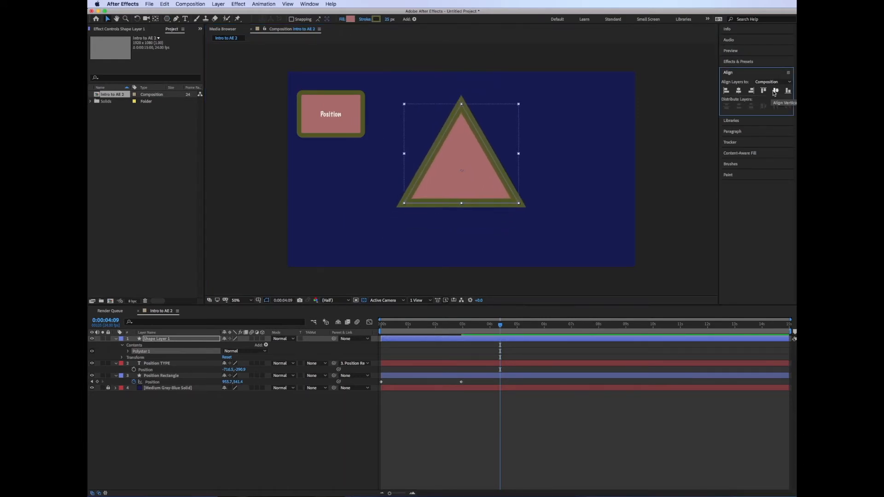
{"action": "left_click", "coordinate": [774, 91]}
Step: Change the triangle's fill to light green and its stroke to teal, and deselect it
{"action": "left_click", "coordinate": [351, 18]}
{"action": "left_click", "coordinate": [566, 284]}
{"action": "left_click", "coordinate": [623, 214]}
{"action": "left_click", "coordinate": [376, 19]}
{"action": "left_click", "coordinate": [566, 249]}
{"action": "left_click", "coordinate": [565, 254]}
{"action": "left_click", "coordinate": [531, 257]}
{"action": "left_click", "coordinate": [623, 214]}
{"action": "left_click", "coordinate": [623, 214]}
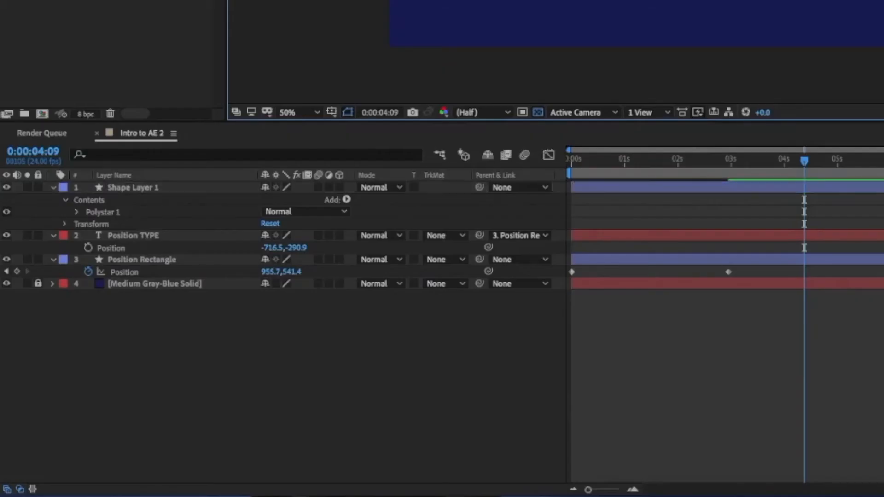
Step: Collapse the two Position layers' properties and duplicate the Position TYPE text layer, moving the copy onto the triangle
{"action": "left_click", "coordinate": [141, 260]}
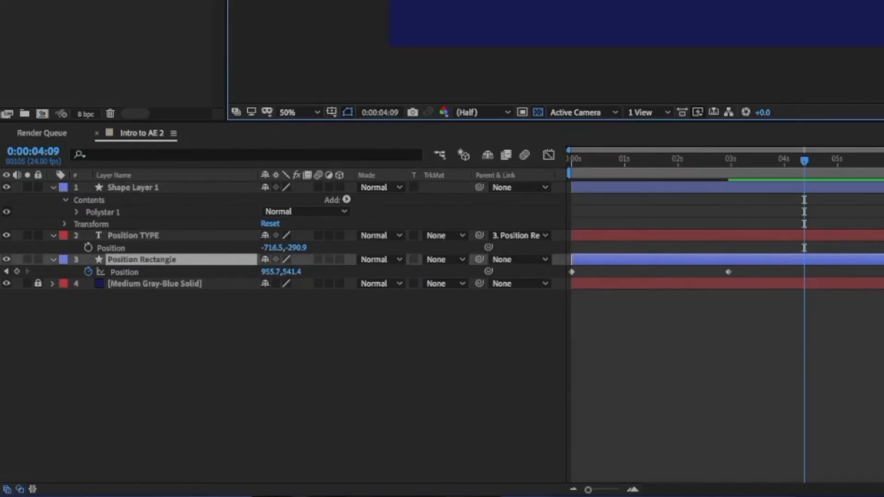
{"action": "left_click", "coordinate": [53, 235]}
{"action": "left_click", "coordinate": [53, 248]}
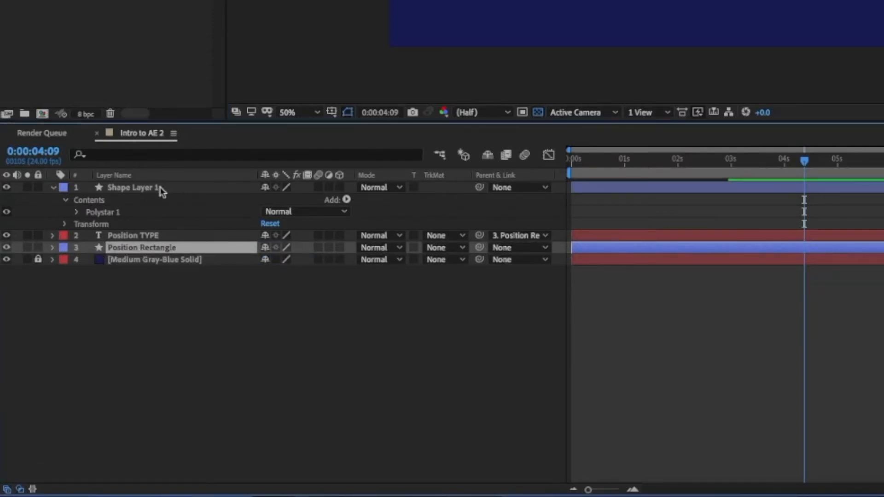
{"action": "left_click", "coordinate": [143, 236]}
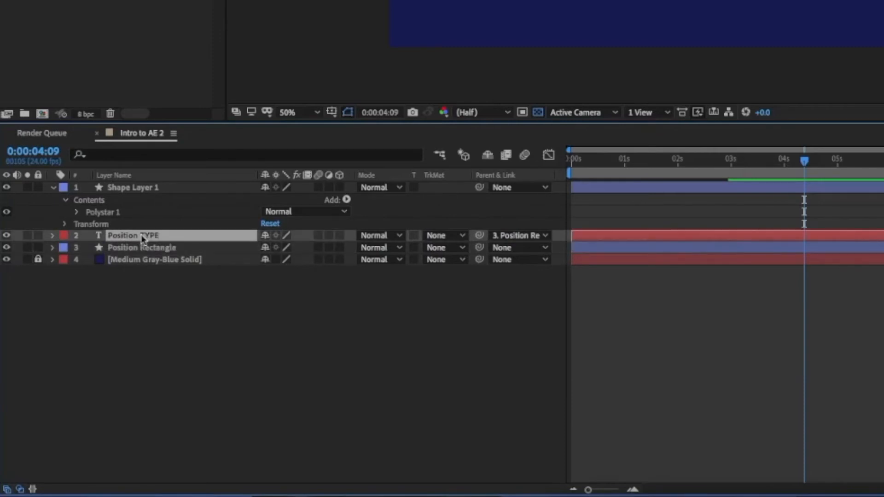
{"action": "key", "text": "ctrl+d"}
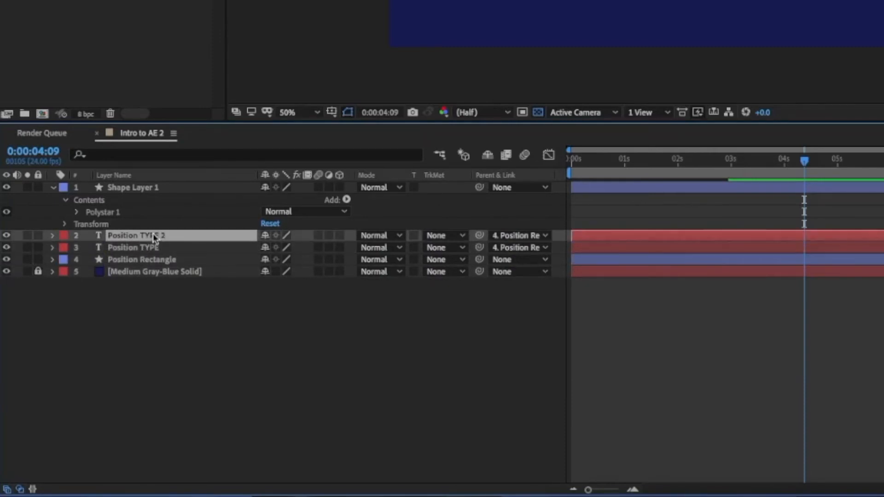
{"action": "left_click_drag", "start_coordinate": [337, 116], "coordinate": [467, 189]}
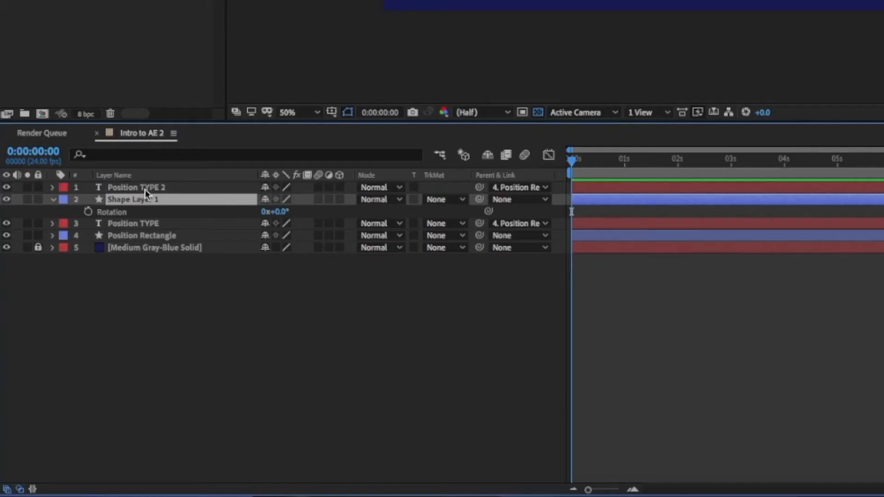
Step: Set the parent of Position TYPE 2 to None and move its "Rotate" text onto the middle of the triangle
{"action": "left_click", "coordinate": [164, 339]}
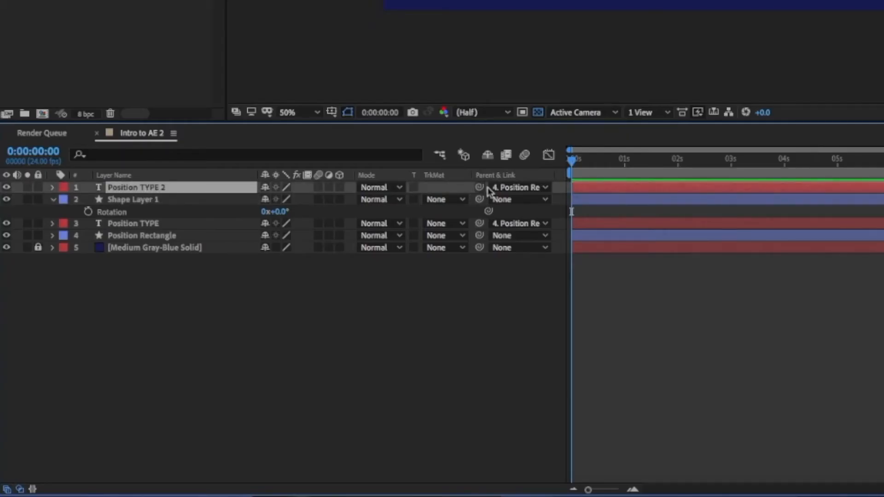
{"action": "left_click", "coordinate": [513, 188]}
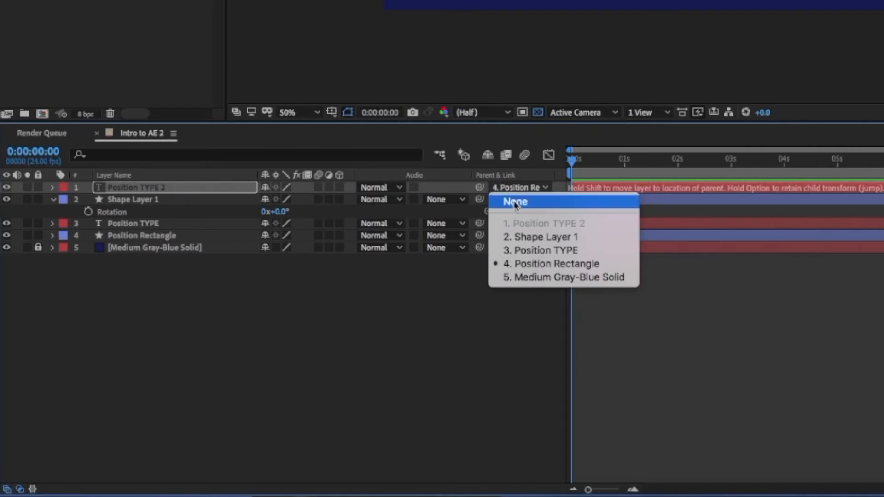
{"action": "left_click", "coordinate": [515, 202]}
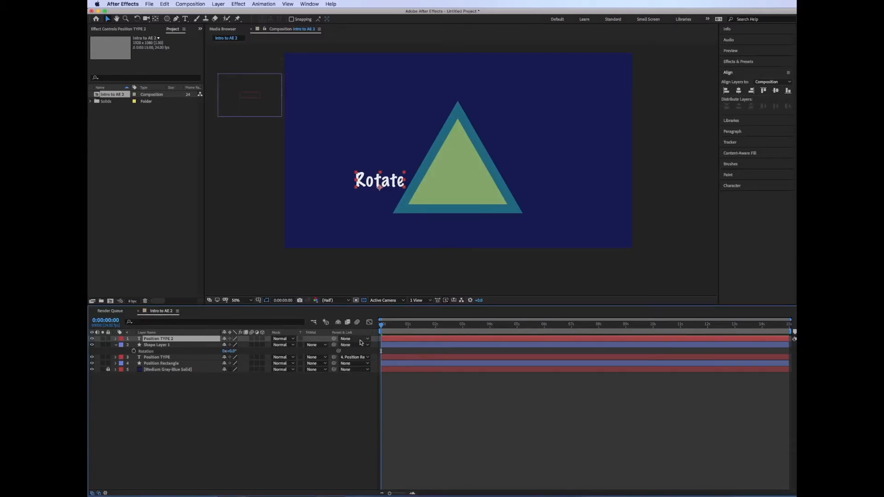
{"action": "key", "text": "space"}
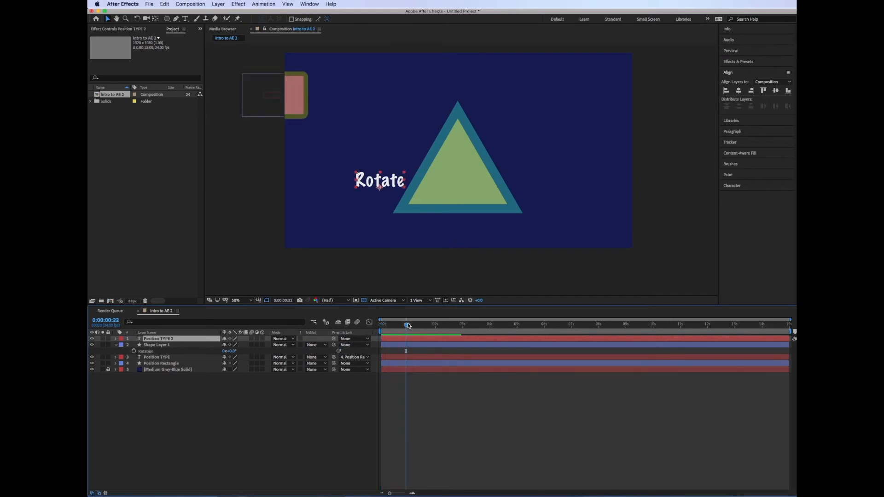
{"action": "key", "text": "Home"}
{"action": "left_click_drag", "start_coordinate": [374, 188], "coordinate": [452, 192]}
Step: Show the triangle layer's Rotation property and return the current time to 0 seconds
{"action": "left_click", "coordinate": [452, 200]}
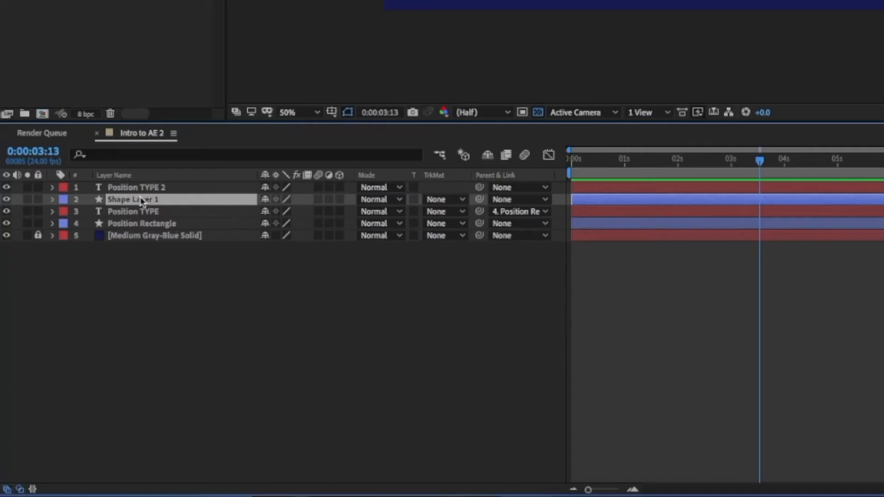
{"action": "key", "text": "r"}
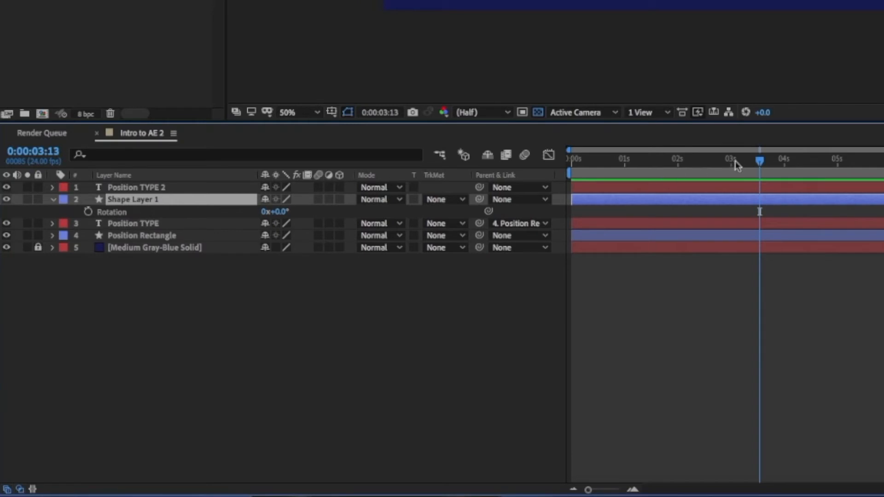
{"action": "left_click_drag", "start_coordinate": [759, 161], "coordinate": [695, 161]}
{"action": "left_click_drag", "start_coordinate": [632, 161], "coordinate": [543, 164]}
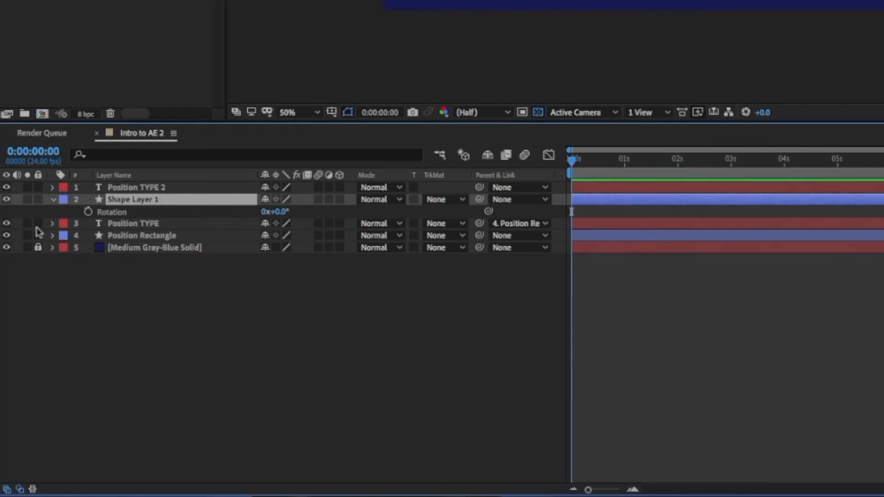
Step: Animate the triangle's Rotation with keyframes at 0 seconds and 3 seconds, and preview the motion
{"action": "left_click", "coordinate": [88, 213]}
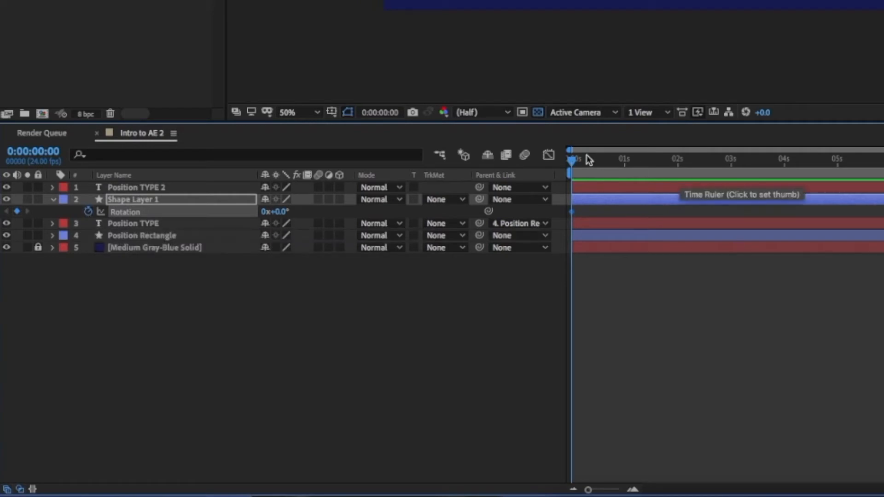
{"action": "left_click_drag", "start_coordinate": [574, 163], "coordinate": [734, 171]}
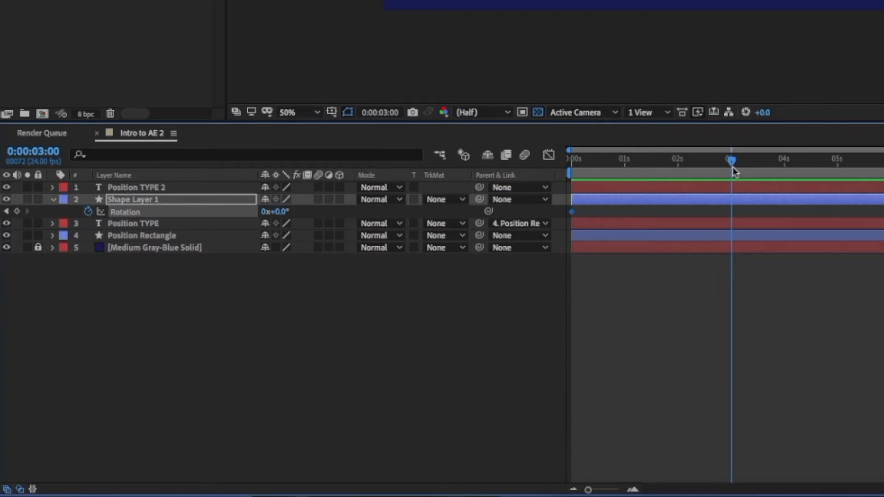
{"action": "left_click_drag", "start_coordinate": [279, 215], "coordinate": [348, 212]}
{"action": "left_click_drag", "start_coordinate": [383, 213], "coordinate": [534, 210]}
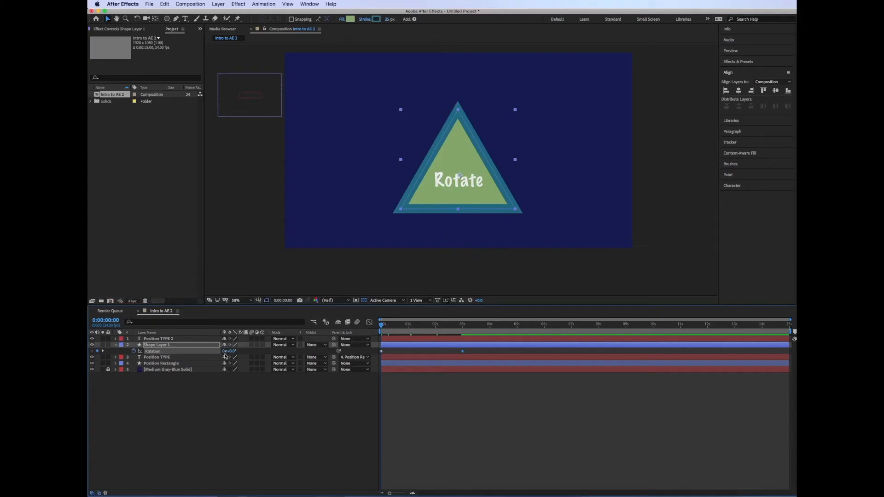
{"action": "key", "text": "space"}
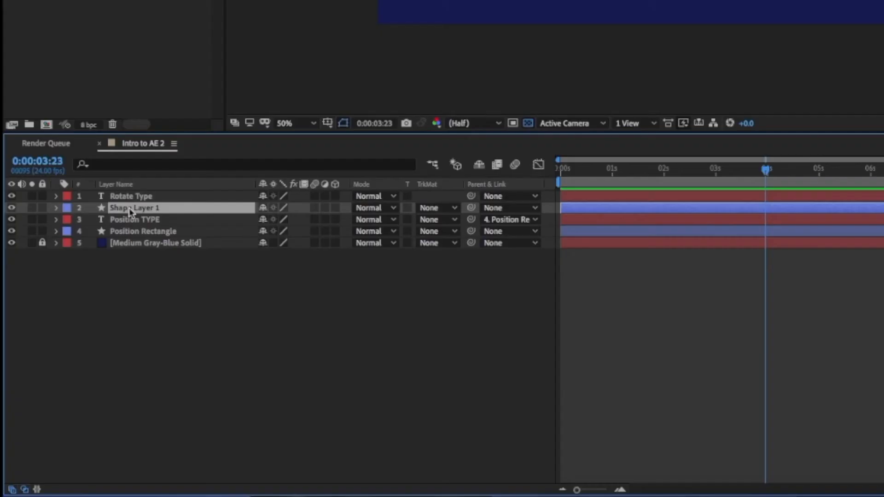
Step: Rename the triangle's shape layer to "Rotate Triangle"
{"action": "type", "text": "Rotate Trian"}
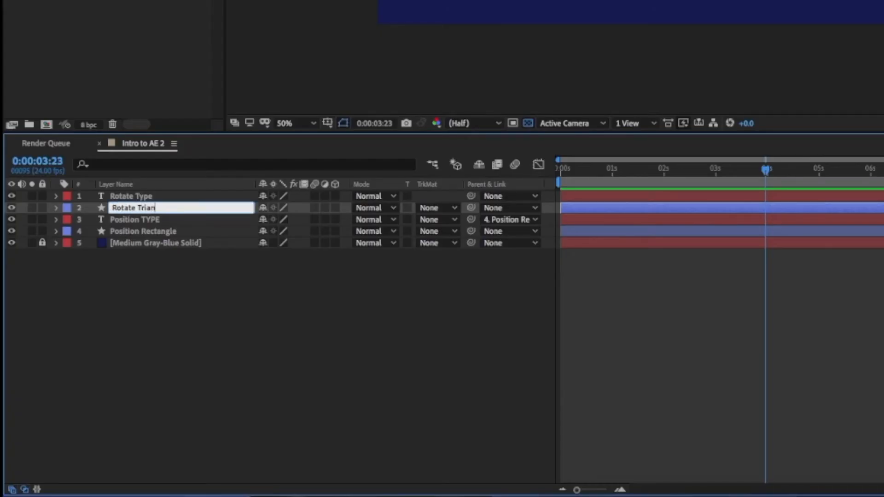
{"action": "type", "text": "gle"}
{"action": "key", "text": "Return"}
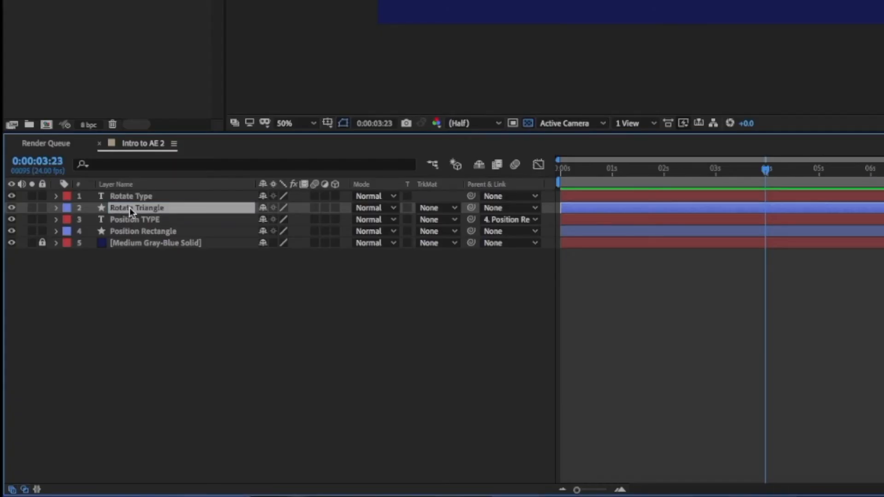
Step: Parent the Rotate Type layer to Rotate Triangle and preview the animation from 0 seconds
{"action": "left_click", "coordinate": [153, 198]}
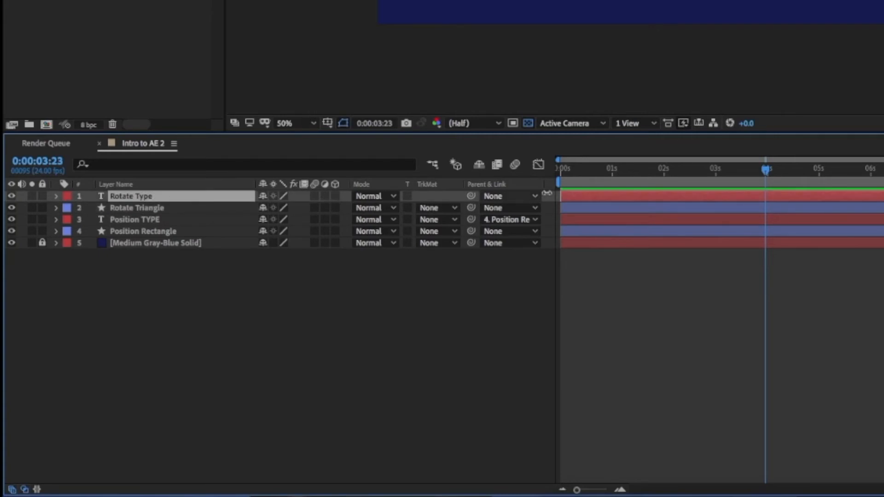
{"action": "left_click_drag", "start_coordinate": [471, 196], "coordinate": [155, 210]}
{"action": "key", "text": "Home"}
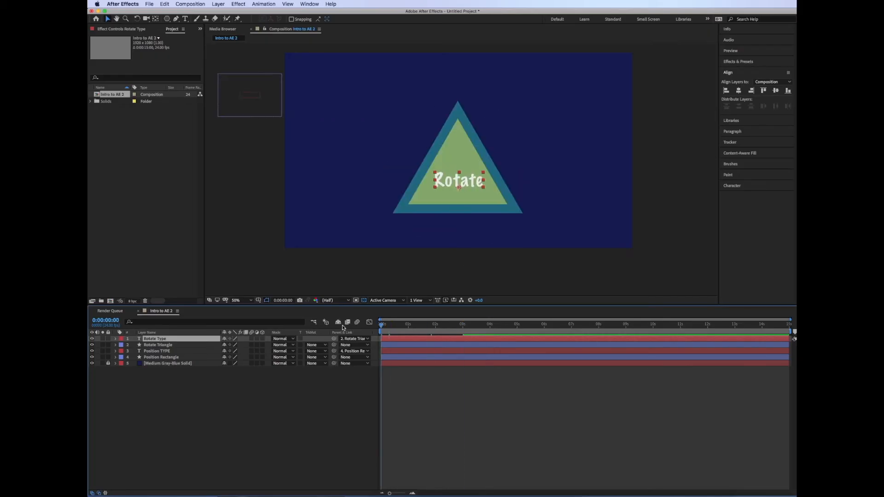
{"action": "key", "text": "space"}
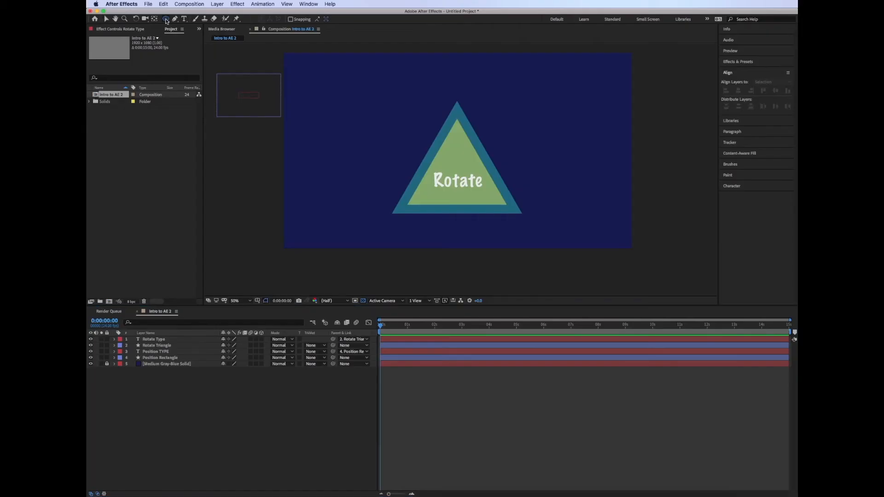
Step: Draw a many-pointed star above the triangle with the Star tool, adjusting its number of points
{"action": "left_click_drag", "start_coordinate": [166, 19], "coordinate": [187, 50]}
{"action": "left_click_drag", "start_coordinate": [533, 85], "coordinate": [558, 109]}
{"action": "key", "text": "Down"}
{"action": "key", "text": "Down"}
{"action": "key", "text": "Down"}
{"action": "key", "text": "Down"}
{"action": "key", "text": "Down"}
{"action": "key", "text": "Down"}
{"action": "key", "text": "Down"}
{"action": "key", "text": "Down"}
{"action": "key", "text": "Down"}
{"action": "key", "text": "Up"}
{"action": "key", "text": "Up"}
{"action": "key", "text": "Up"}
{"action": "key", "text": "Up"}
{"action": "key", "text": "Up"}
{"action": "key", "text": "Up"}
Step: Change the star's fill to dusty red (A76A6A) and its stroke to purple
{"action": "left_click", "coordinate": [292, 19]}
{"action": "left_click_drag", "start_coordinate": [566, 279], "coordinate": [565, 306]}
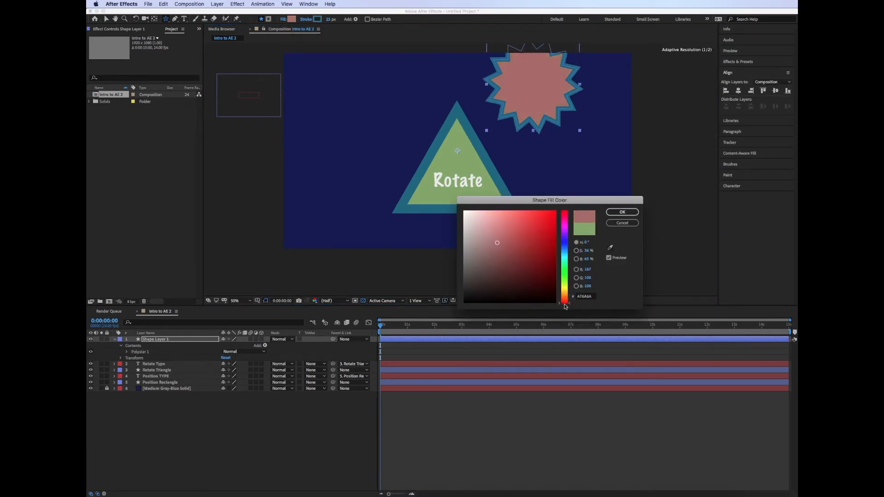
{"action": "left_click", "coordinate": [622, 212]}
{"action": "left_click", "coordinate": [318, 19]}
{"action": "left_click_drag", "start_coordinate": [566, 253], "coordinate": [565, 228]}
{"action": "left_click", "coordinate": [622, 212]}
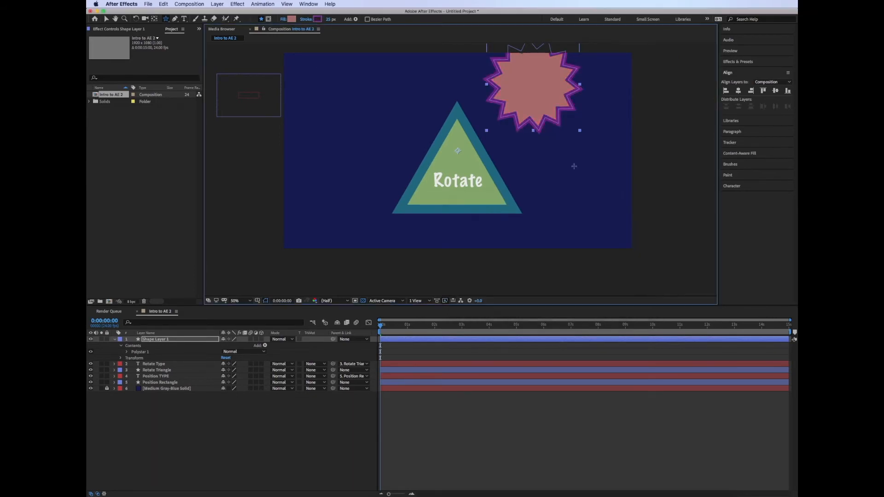
Step: Move the star into the upper right of the composition frame and deselect it
{"action": "key", "text": "v"}
{"action": "left_click_drag", "start_coordinate": [530, 86], "coordinate": [560, 127]}
{"action": "left_click", "coordinate": [652, 120]}
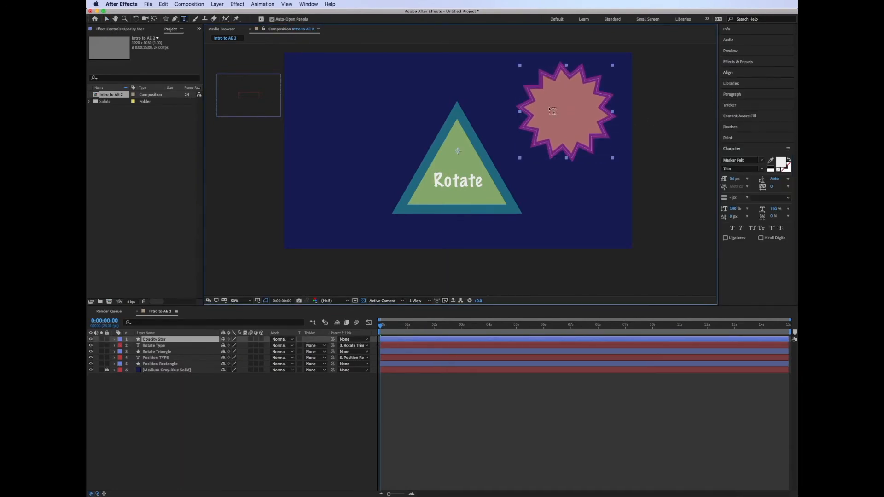
Step: Add the text "Opacity" on the star, enlarge it and centre it within the shape
{"action": "left_click_drag", "start_coordinate": [592, 126], "coordinate": [590, 124]}
{"action": "type", "text": "Opacity"}
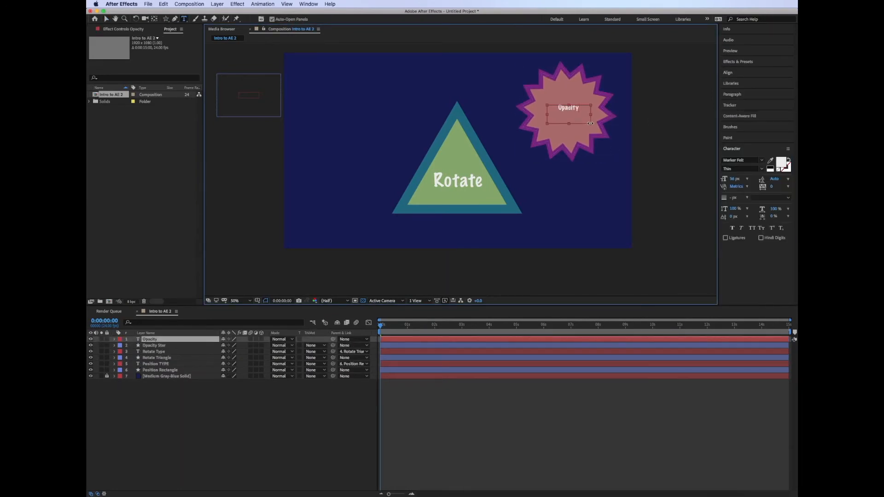
{"action": "left_click", "coordinate": [107, 19]}
{"action": "mouse_move", "coordinate": [580, 112]}
{"action": "left_mouse_down"}
{"action": "mouse_move", "coordinate": [591, 122]}
{"action": "mouse_move", "coordinate": [594, 108]}
{"action": "mouse_move", "coordinate": [576, 106]}
{"action": "mouse_move", "coordinate": [574, 117]}
{"action": "left_mouse_up"}
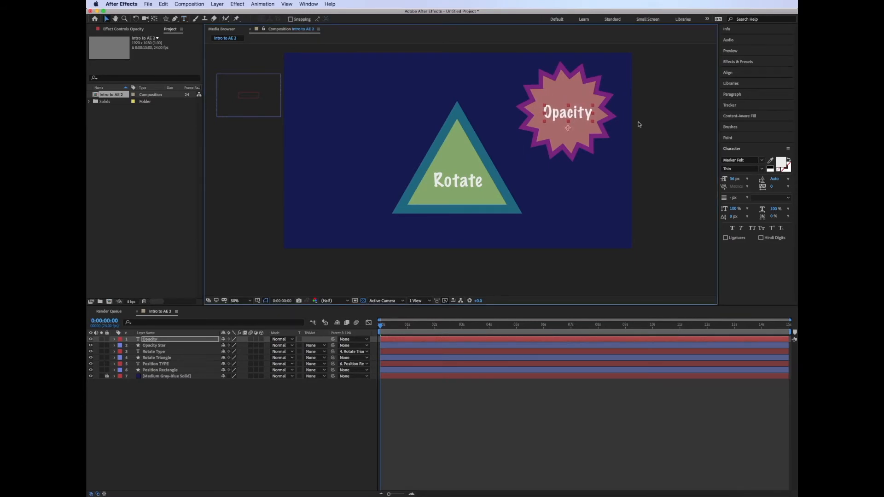
{"action": "left_click", "coordinate": [639, 125]}
Step: Move the Opacity text and Opacity Star layers together slightly toward the frame's upper-right corner, viewing the layout at 0:00:04:04
{"action": "left_click", "coordinate": [151, 340]}
{"action": "left_click", "coordinate": [154, 346], "text": "shift"}
{"action": "left_click_drag", "start_coordinate": [380, 325], "coordinate": [493, 325]}
{"action": "left_click_drag", "start_coordinate": [580, 134], "coordinate": [586, 128]}
Step: Move the triangle and its Rotate text lower in the frame and preview the animation from the start
{"action": "left_click", "coordinate": [465, 182]}
{"action": "left_click", "coordinate": [473, 201], "text": "shift"}
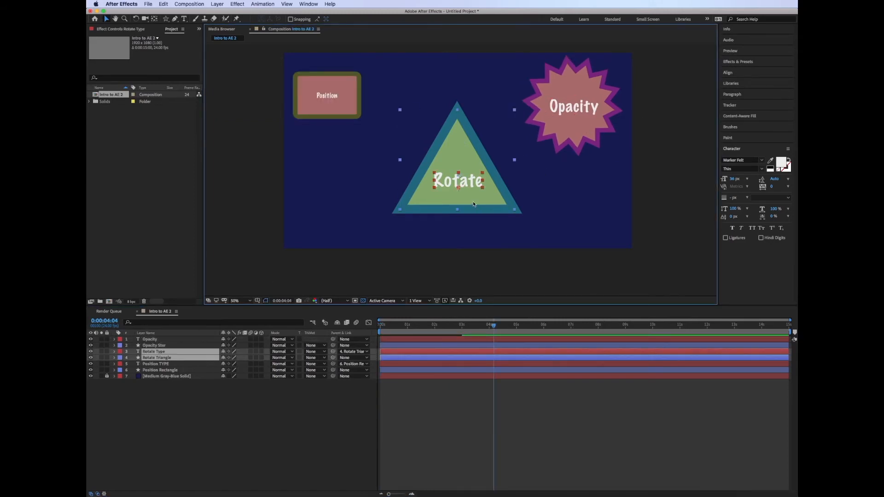
{"action": "left_click_drag", "start_coordinate": [473, 201], "coordinate": [479, 217]}
{"action": "left_click_drag", "start_coordinate": [493, 325], "coordinate": [350, 330]}
{"action": "key", "text": "space"}
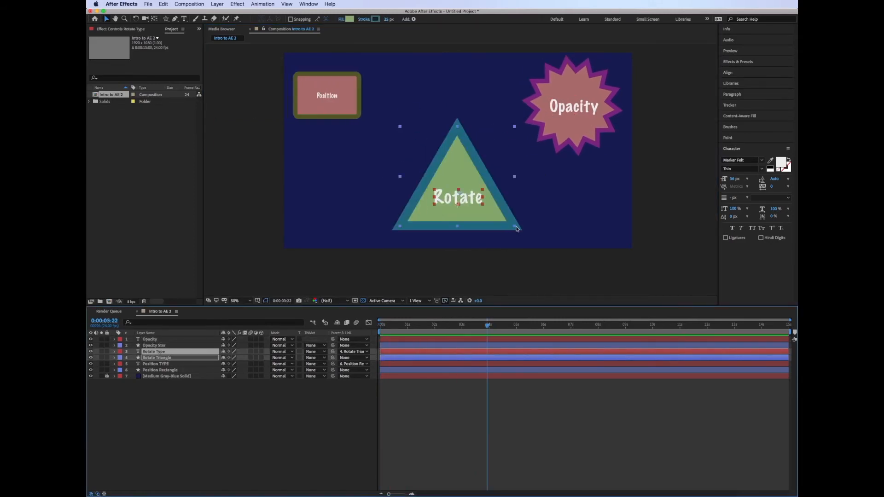
{"action": "key", "text": "space"}
Step: Scale down the triangle with its Rotate text, adjust its position in the lower middle of the frame, and preview it
{"action": "left_click_drag", "start_coordinate": [348, 322], "coordinate": [369, 324]}
{"action": "left_click", "coordinate": [464, 200]}
{"action": "key", "text": "space"}
{"action": "left_click_drag", "start_coordinate": [462, 219], "coordinate": [461, 211]}
{"action": "key", "text": "space"}
Step: Move the Opacity text and star together slightly down and left in the frame, and preview the animation
{"action": "left_click", "coordinate": [505, 325]}
{"action": "left_click", "coordinate": [573, 106]}
{"action": "left_click", "coordinate": [583, 125], "text": "shift"}
{"action": "left_click_drag", "start_coordinate": [583, 125], "coordinate": [576, 134]}
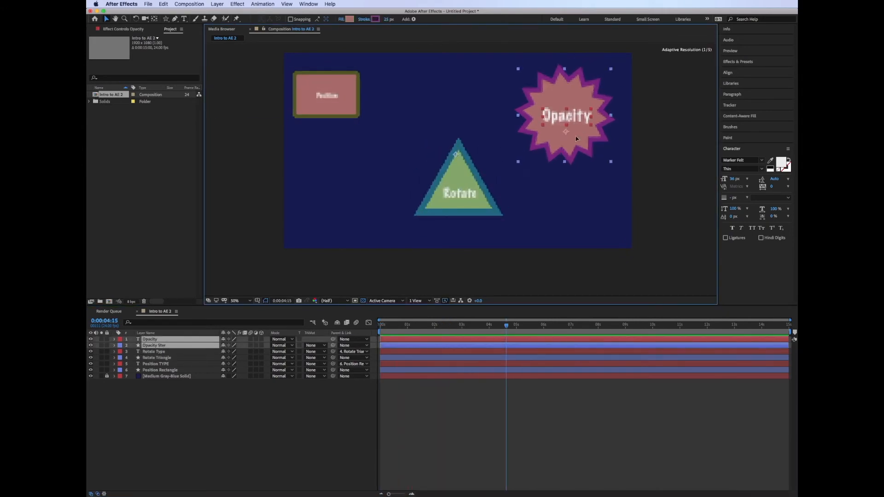
{"action": "left_click_drag", "start_coordinate": [505, 324], "coordinate": [313, 323]}
{"action": "key", "text": "space"}
{"action": "key", "text": "space"}
Step: Show the Opacity Star layer's Opacity, set it to 0% and add a keyframe at 0 seconds
{"action": "left_click", "coordinate": [145, 346]}
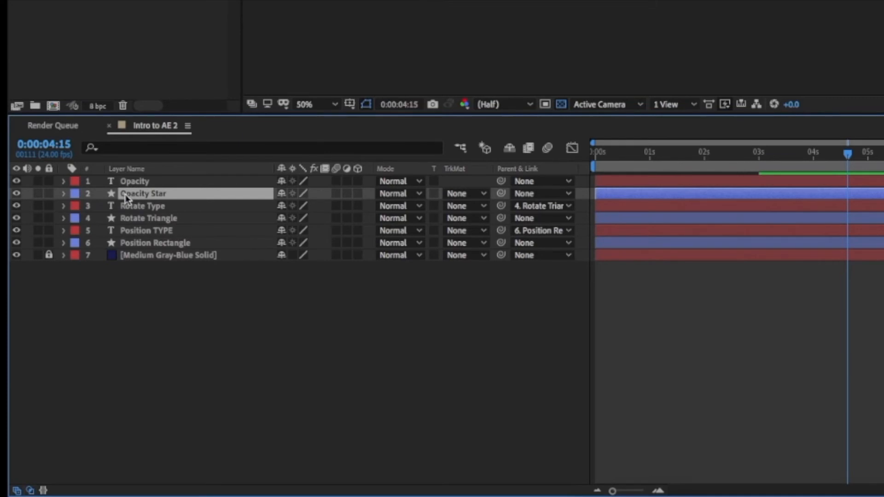
{"action": "key", "text": "t"}
{"action": "left_click_drag", "start_coordinate": [846, 162], "coordinate": [574, 161]}
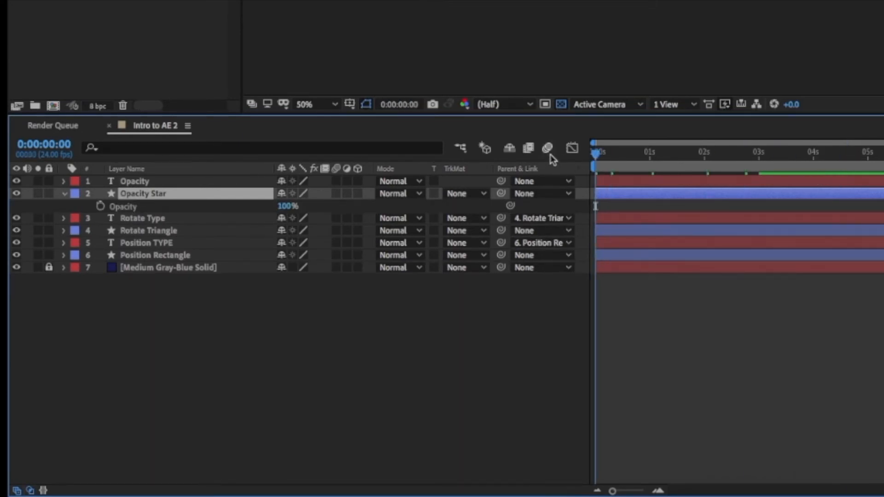
{"action": "left_click", "coordinate": [288, 208]}
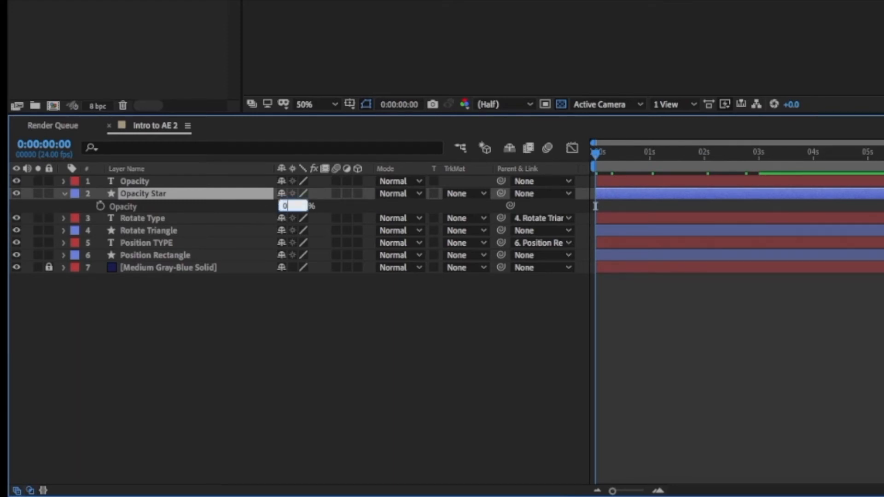
{"action": "type", "text": "0"}
{"action": "key", "text": "Return"}
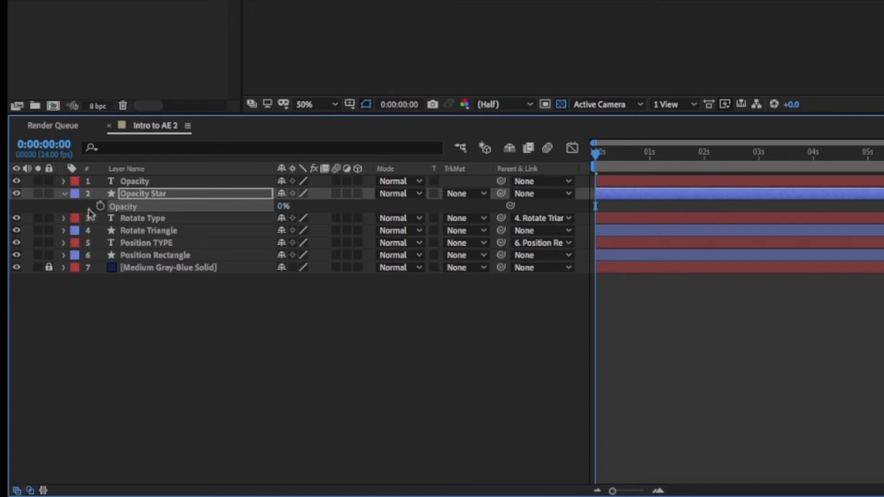
{"action": "left_click", "coordinate": [102, 207]}
Step: Set Opacity Star's Opacity to 100% at 3 seconds, in line with the triangle's end keyframe, and preview the fade
{"action": "left_click_drag", "start_coordinate": [596, 154], "coordinate": [765, 161]}
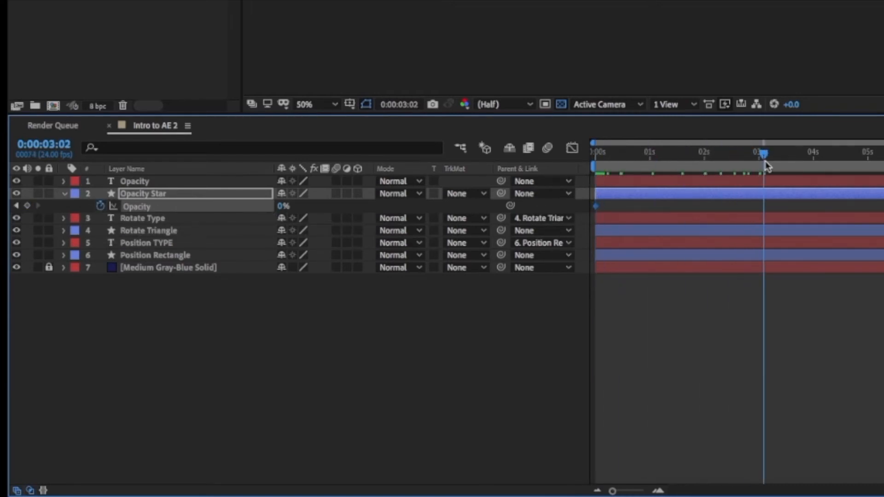
{"action": "left_click", "coordinate": [65, 231]}
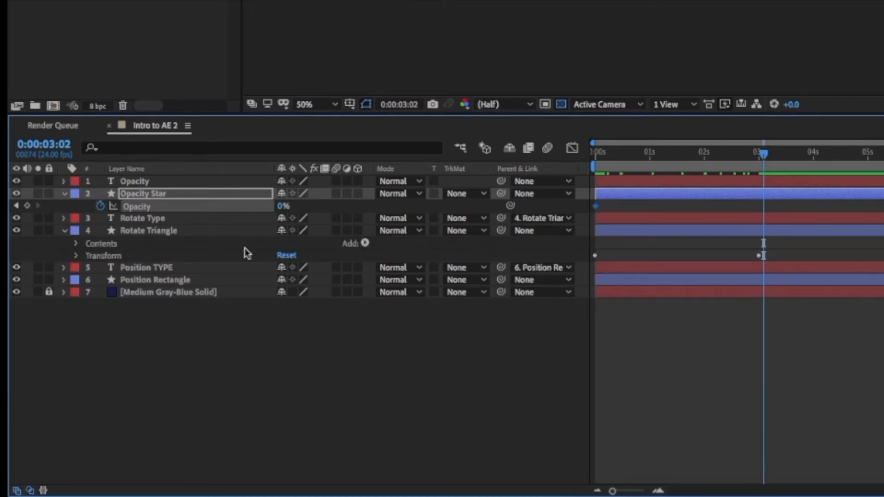
{"action": "left_click_drag", "start_coordinate": [765, 155], "coordinate": [760, 156]}
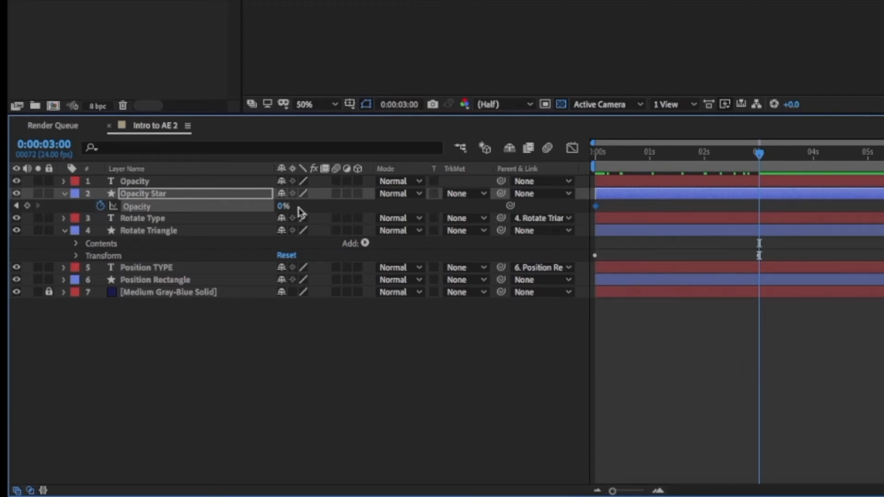
{"action": "left_click", "coordinate": [282, 207]}
{"action": "type", "text": "100"}
{"action": "key", "text": "Return"}
{"action": "key", "text": "space"}
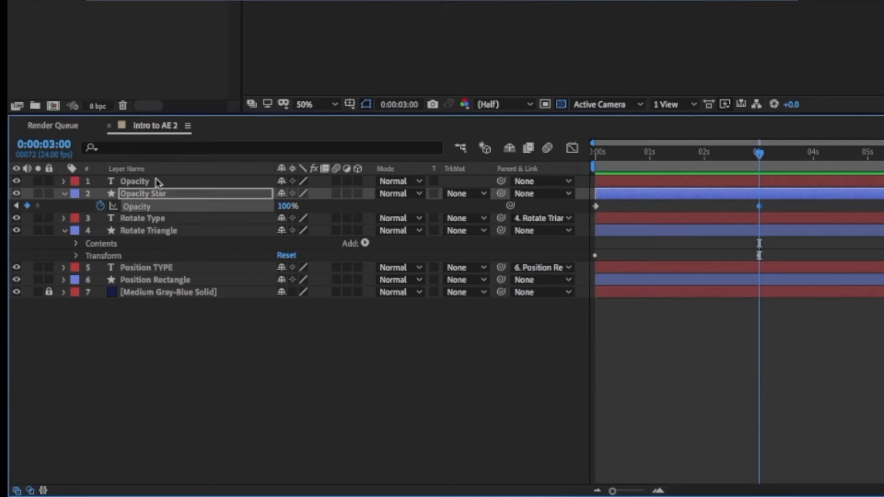
Step: Try parenting the Opacity text layer to Opacity Star and preview the animation from 0 seconds
{"action": "left_click", "coordinate": [157, 182]}
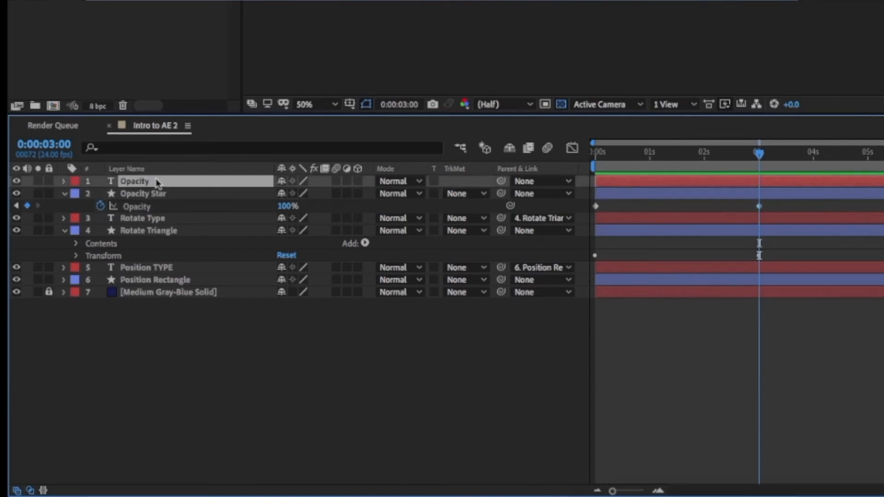
{"action": "left_click_drag", "start_coordinate": [501, 181], "coordinate": [217, 198]}
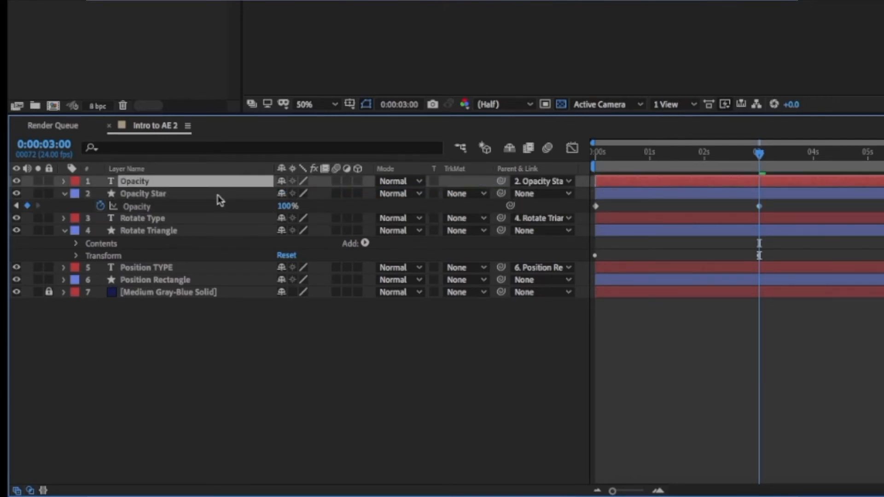
{"action": "left_click_drag", "start_coordinate": [760, 154], "coordinate": [543, 159]}
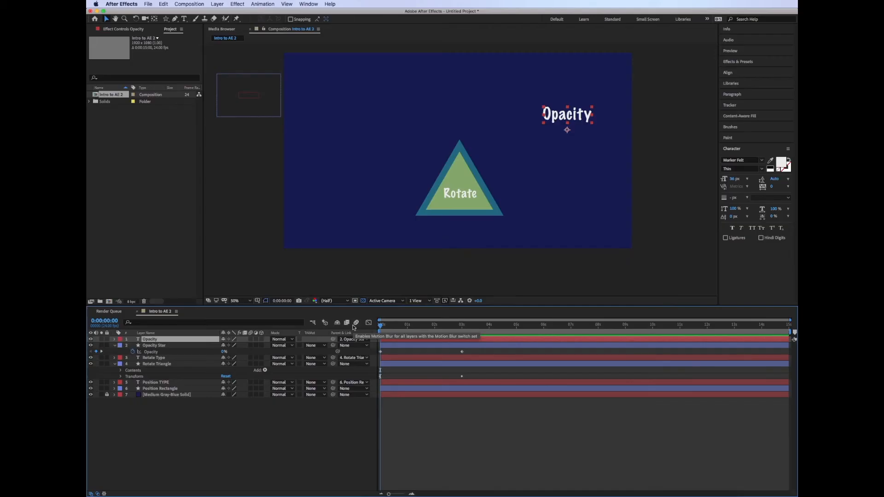
{"action": "key", "text": "space"}
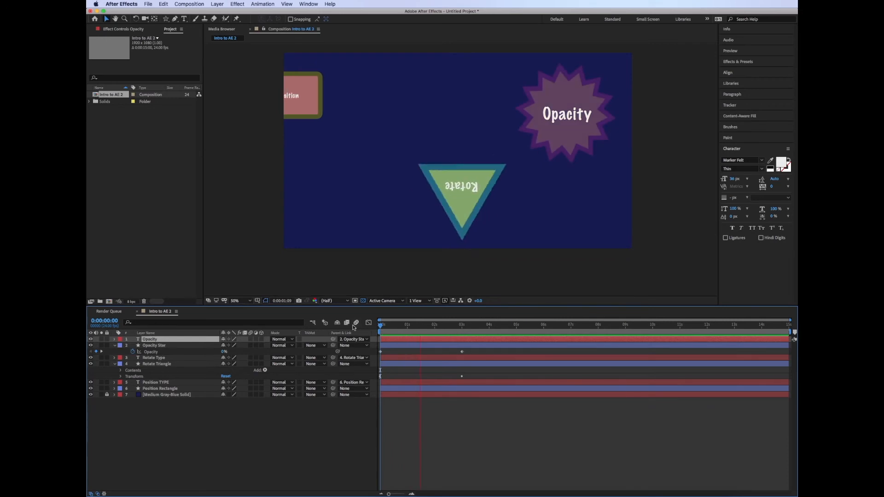
{"action": "key", "text": "space"}
{"action": "key", "text": "j"}
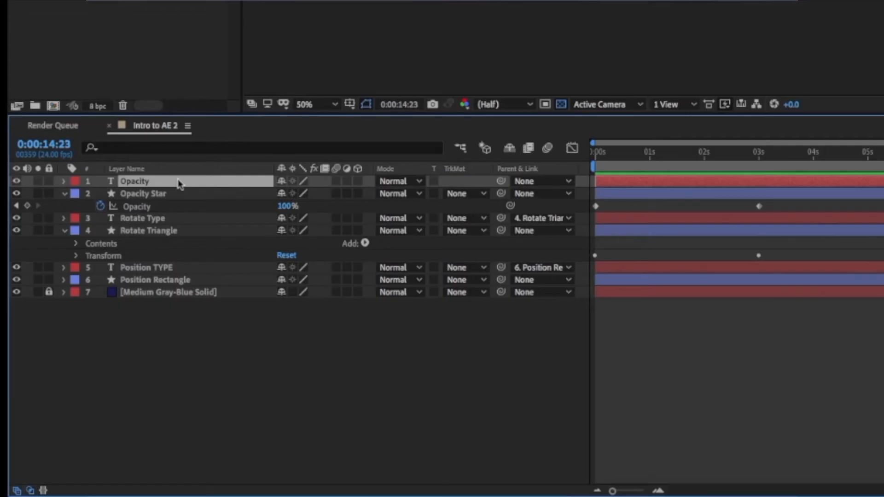
Step: Show the Opacity text layer's Opacity property at 0 seconds and link it to Opacity Star's Opacity
{"action": "left_click_drag", "start_coordinate": [609, 160], "coordinate": [581, 159]}
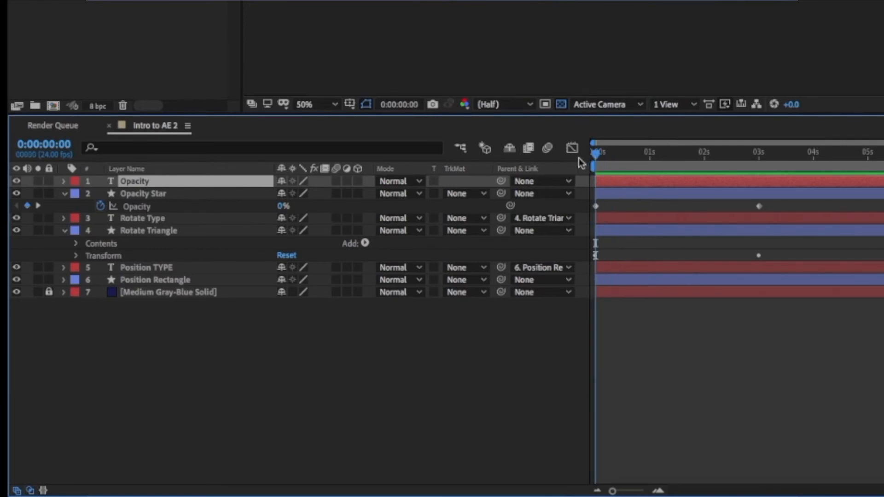
{"action": "key", "text": "t"}
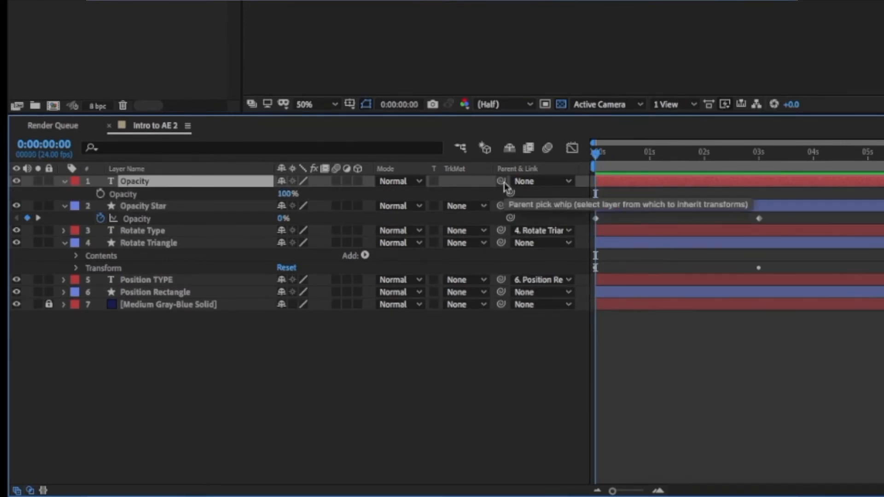
{"action": "left_click_drag", "start_coordinate": [510, 194], "coordinate": [155, 220]}
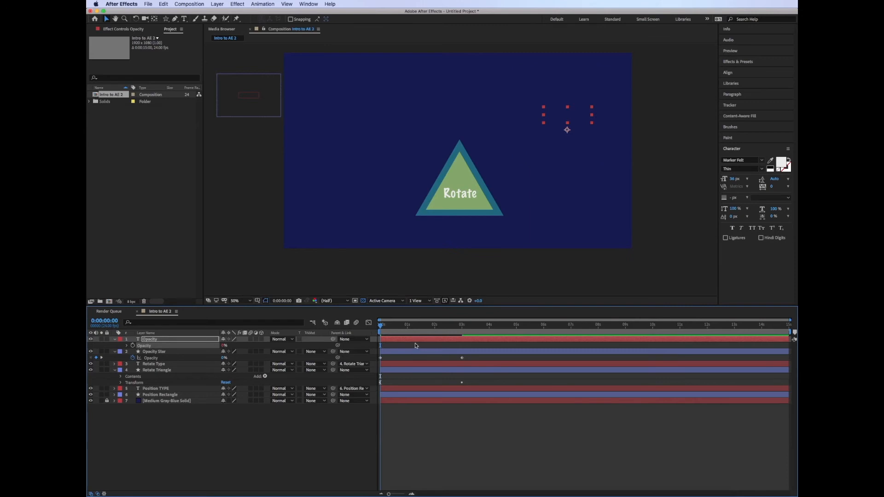
Step: Preview the linked fade and move Opacity Star's second Opacity keyframe to 4 seconds
{"action": "key", "text": "space"}
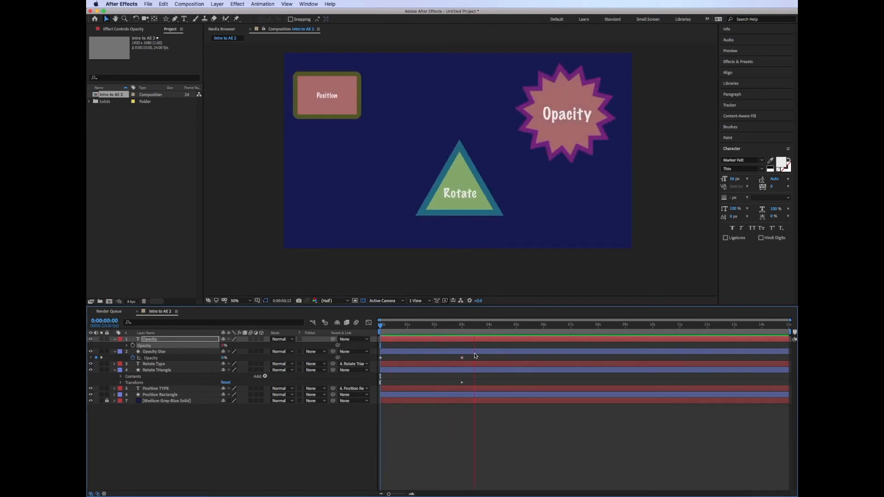
{"action": "left_click_drag", "start_coordinate": [462, 358], "coordinate": [489, 358]}
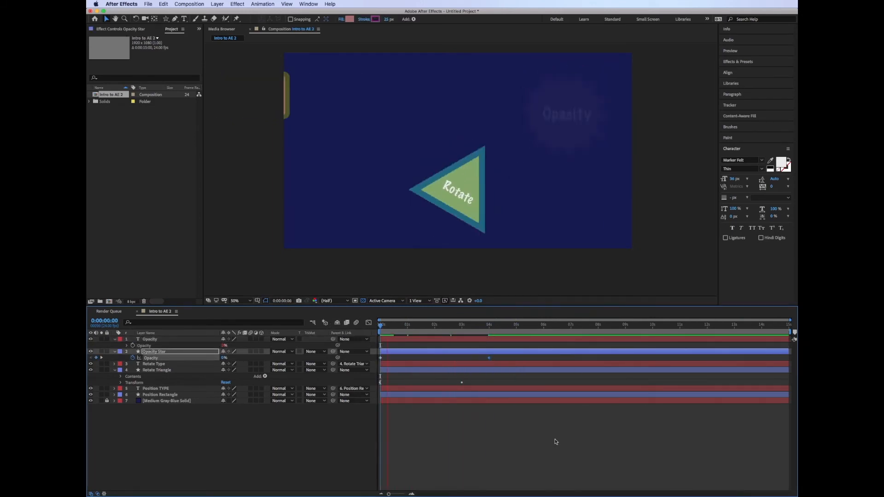
Step: Stop the preview and draw a closed, curved freeform shape with the Pen tool below the Position rectangle
{"action": "left_click", "coordinate": [448, 438]}
{"action": "key", "text": "space"}
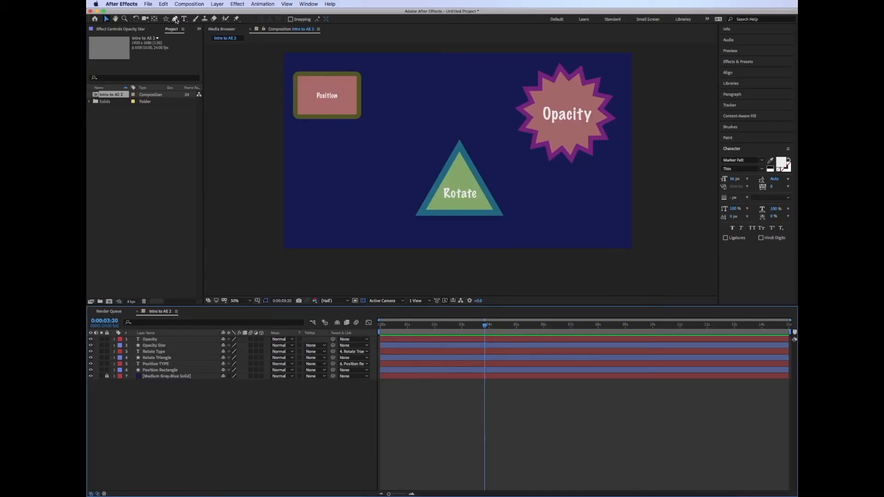
{"action": "left_click", "coordinate": [175, 19]}
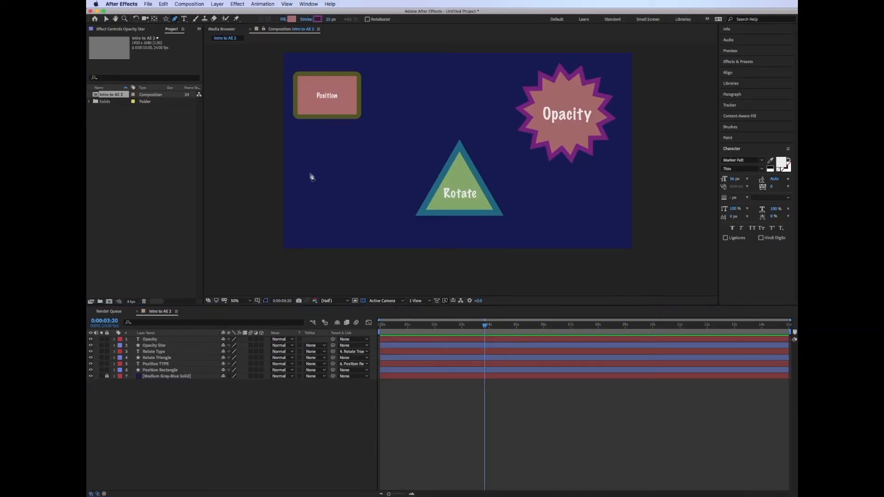
{"action": "left_click", "coordinate": [316, 211]}
{"action": "left_click_drag", "start_coordinate": [305, 164], "coordinate": [339, 132]}
{"action": "left_click_drag", "start_coordinate": [378, 160], "coordinate": [371, 181]}
{"action": "left_click_drag", "start_coordinate": [366, 232], "coordinate": [342, 201]}
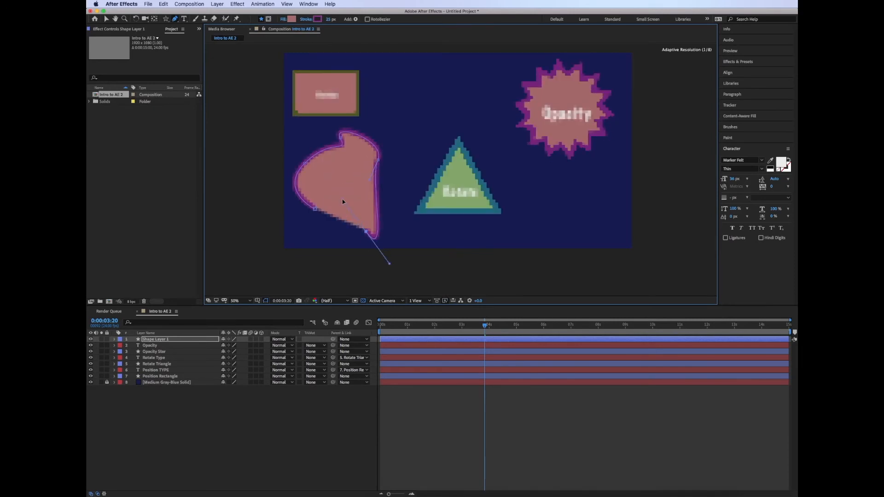
{"action": "left_click", "coordinate": [316, 211]}
Step: Set the new freeform shape's fill color to green and its stroke color to purple
{"action": "left_click", "coordinate": [291, 18]}
{"action": "left_click", "coordinate": [566, 277]}
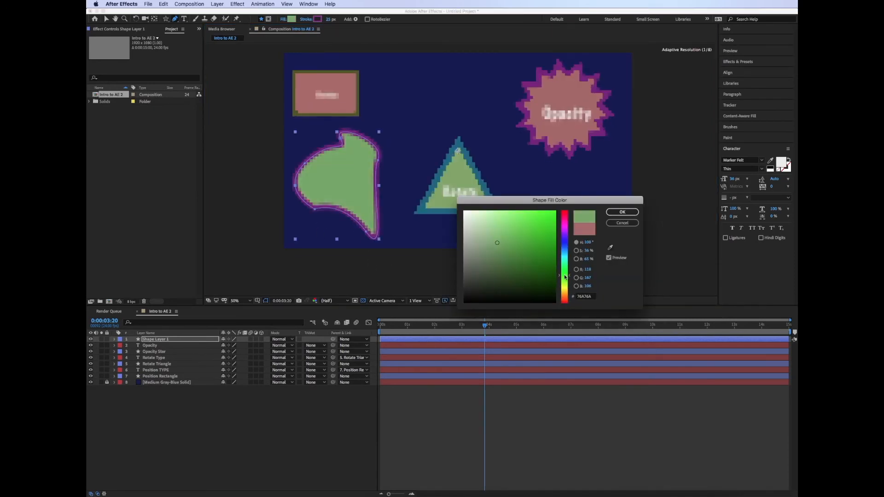
{"action": "left_click", "coordinate": [623, 212]}
{"action": "left_click", "coordinate": [316, 19]}
{"action": "left_click_drag", "start_coordinate": [566, 246], "coordinate": [566, 235]}
{"action": "left_click", "coordinate": [622, 212]}
Step: Add a "Wiggle" text label on the freeform shape, enlarged and positioned near the shape's middle
{"action": "key", "text": "super+t"}
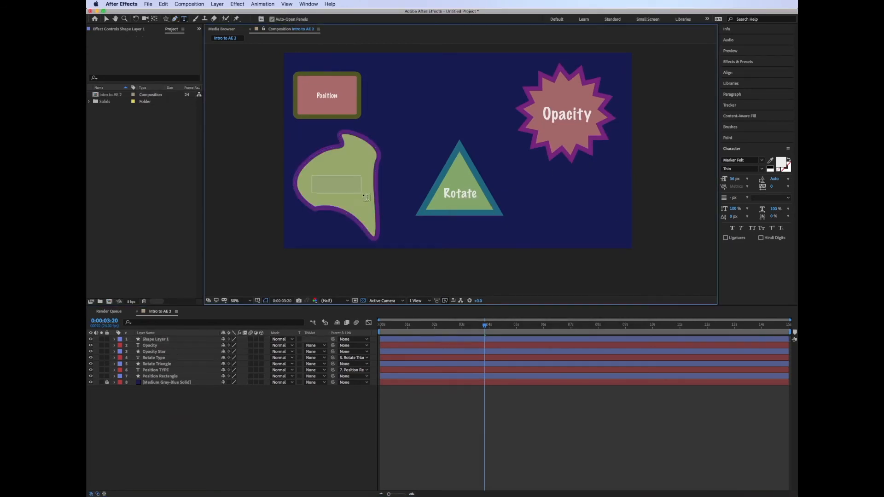
{"action": "key", "text": "super+alt+shift+t"}
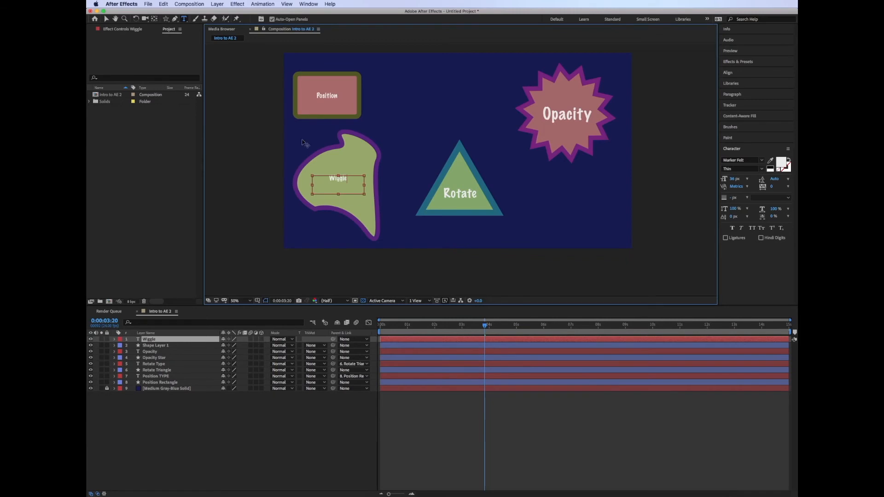
{"action": "left_click", "coordinate": [107, 20]}
{"action": "key", "text": "."}
{"action": "left_click_drag", "start_coordinate": [369, 181], "coordinate": [548, 168]}
{"action": "left_click_drag", "start_coordinate": [429, 192], "coordinate": [412, 184]}
{"action": "left_click_drag", "start_coordinate": [526, 128], "coordinate": [461, 149]}
Step: Rename the freeform shape's layer as Wiggle Shape
{"action": "left_click", "coordinate": [268, 250]}
{"action": "left_click", "coordinate": [147, 347]}
{"action": "key", "text": "Return"}
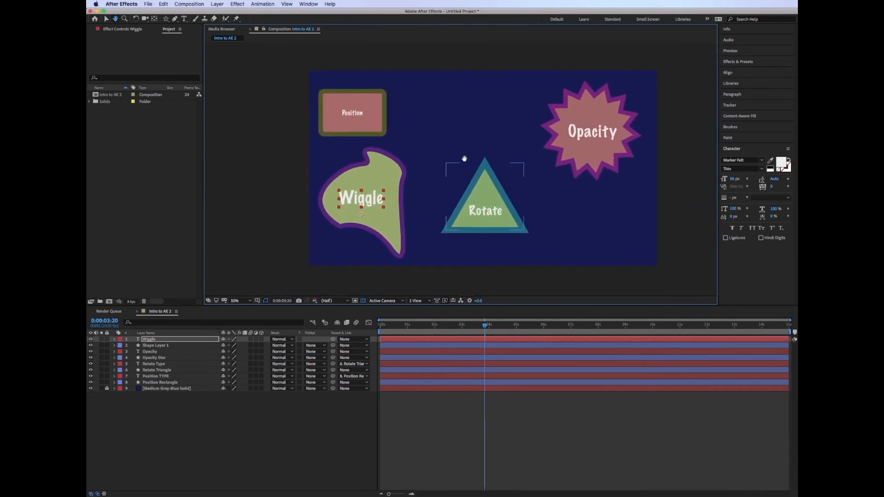
{"action": "type", "text": "Wiggle Shape"}
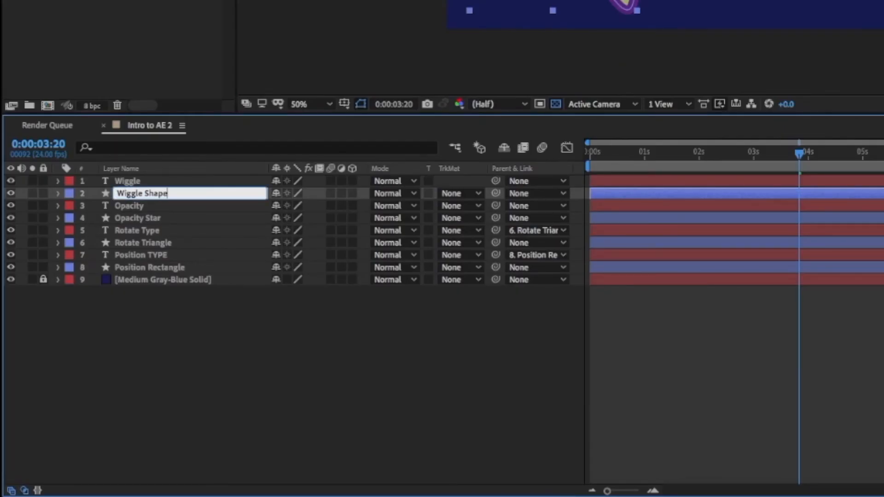
{"action": "key", "text": "Return"}
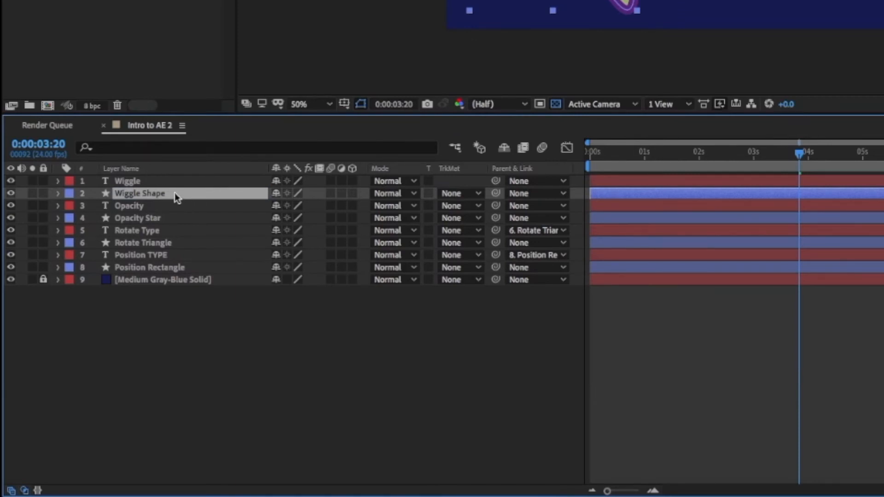
Step: Add the expression wiggle(10,10) to Wiggle Shape's Position and preview the animation from 0 seconds
{"action": "key", "text": "p"}
{"action": "key", "text": "Home"}
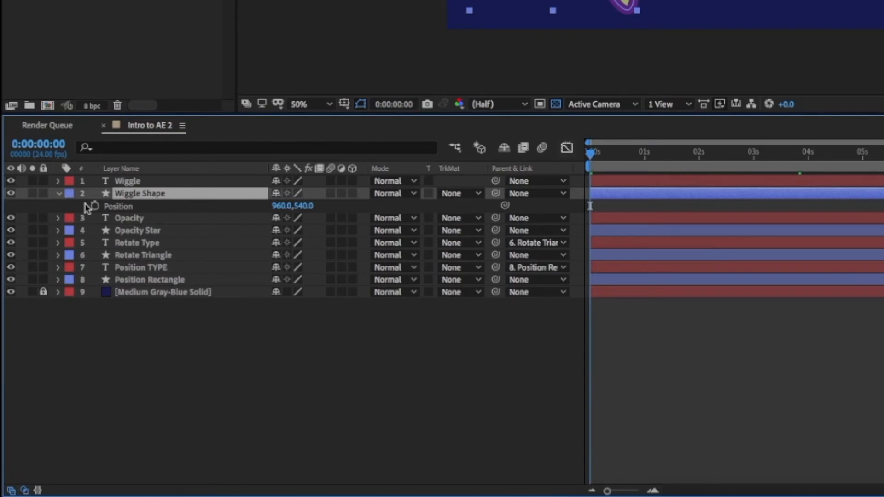
{"action": "left_click", "coordinate": [95, 206], "text": "alt"}
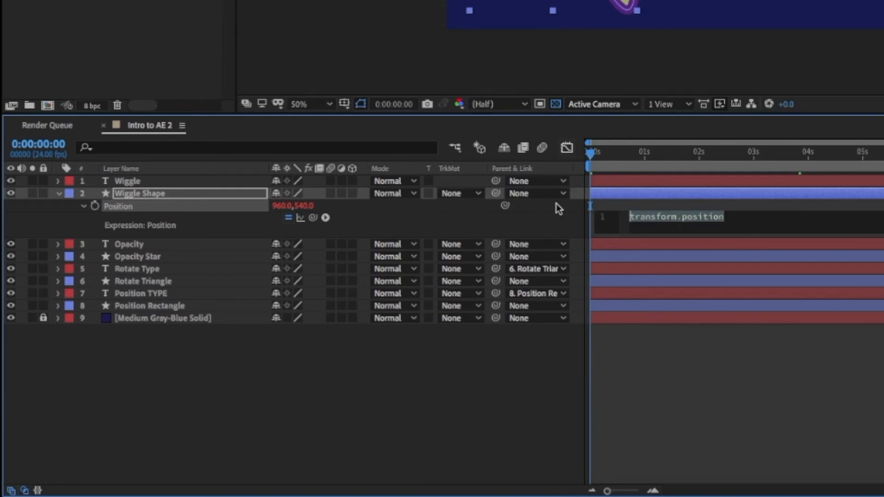
{"action": "type", "text": "wiggle"}
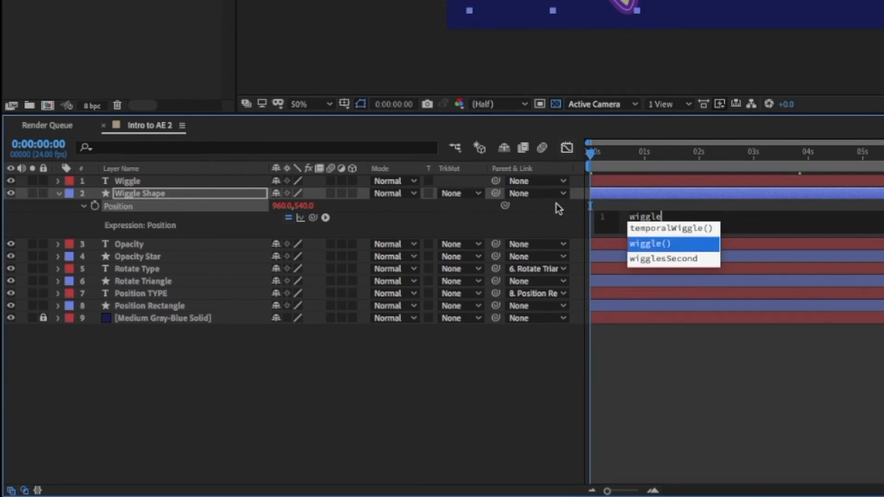
{"action": "type", "text": "(10),10"}
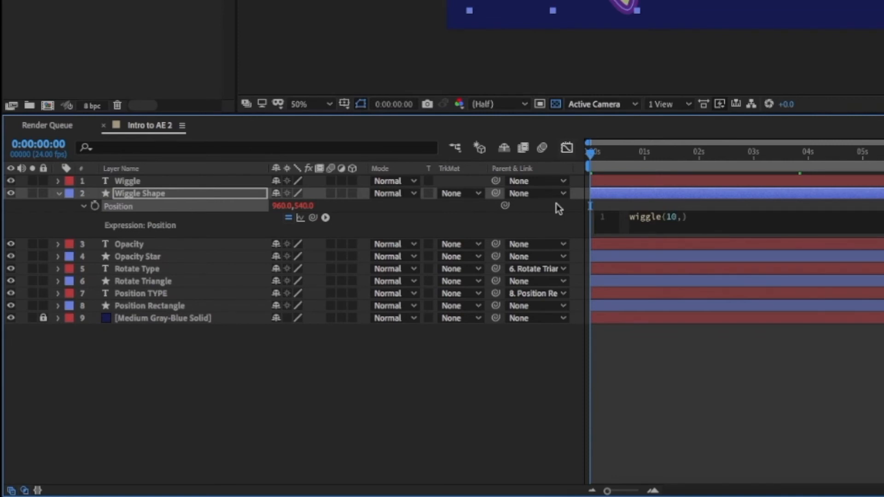
{"action": "left_click", "coordinate": [556, 203]}
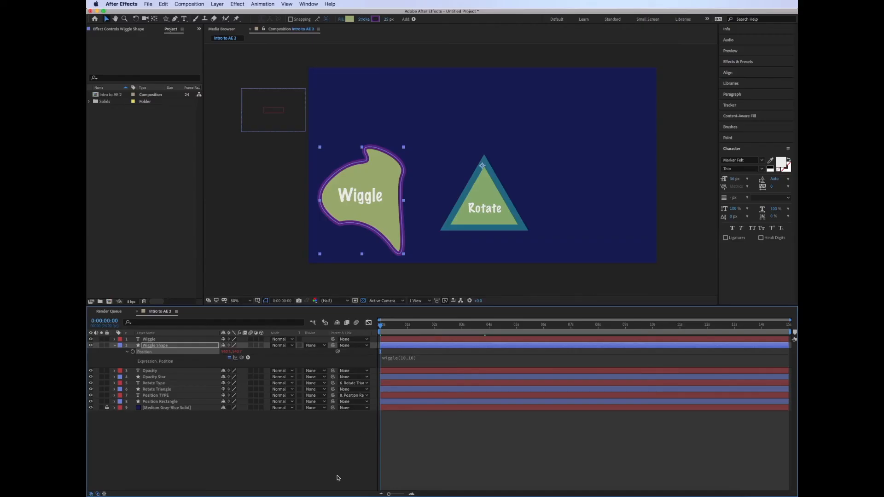
{"action": "key", "text": "space"}
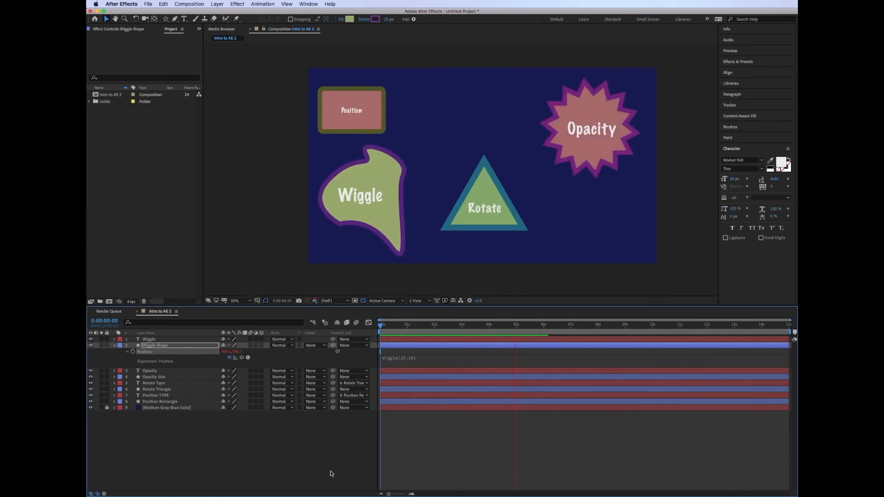
{"action": "left_click_drag", "start_coordinate": [537, 328], "coordinate": [337, 321]}
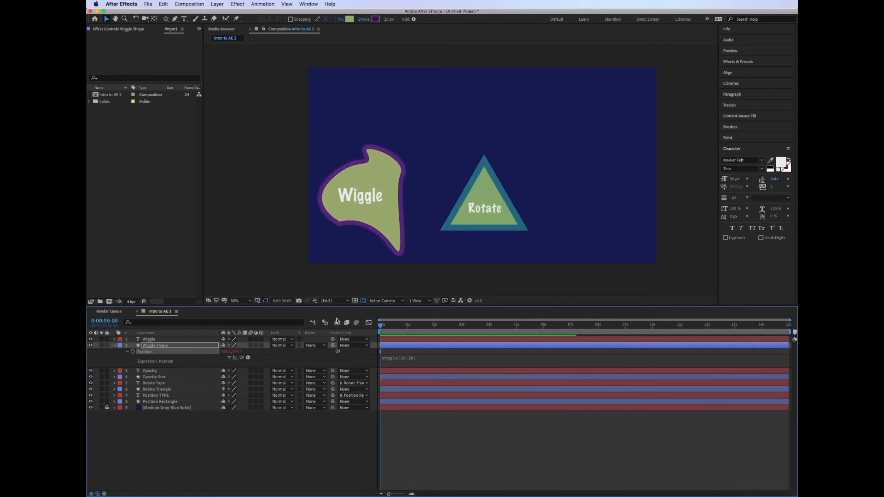
{"action": "key", "text": "space"}
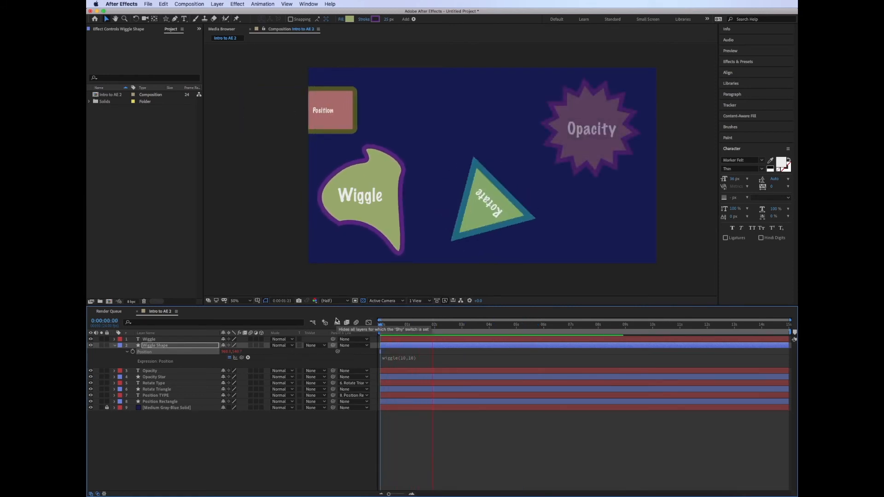
Step: Try wiggle(50,50) as Wiggle Shape's Position expression and preview the motion from 0 seconds
{"action": "left_click", "coordinate": [419, 358]}
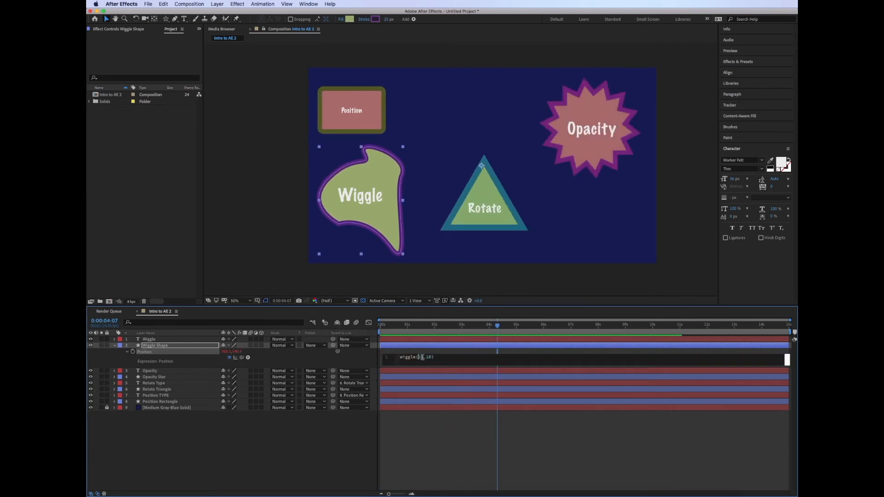
{"action": "type", "text": "50"}
{"action": "left_click_drag", "start_coordinate": [498, 326], "coordinate": [348, 324]}
{"action": "key", "text": "space"}
{"action": "left_click", "coordinate": [406, 357]}
{"action": "double_click", "coordinate": [430, 357]}
{"action": "type", "text": "50"}
{"action": "left_click", "coordinate": [487, 368]}
{"action": "key", "text": "space"}
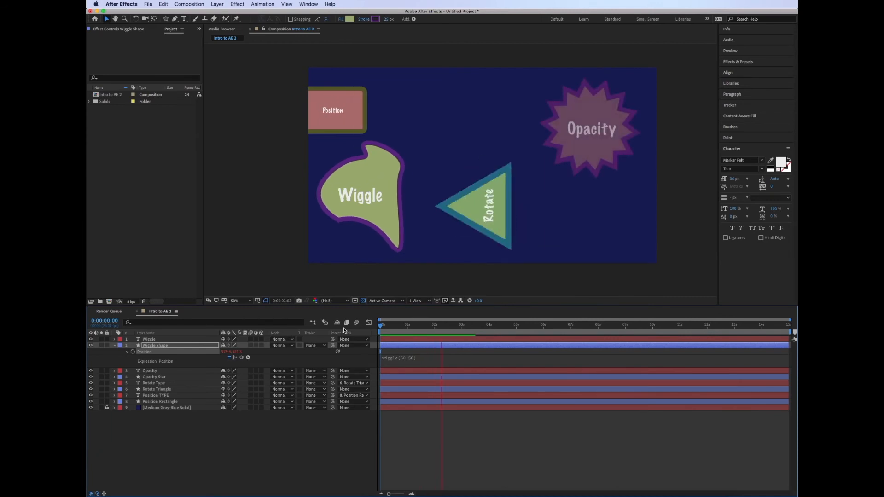
Step: Change Wiggle Shape's Position expression to wiggle(15,10) and preview it from 0 seconds
{"action": "left_click", "coordinate": [405, 361]}
{"action": "key", "text": "BackSpace"}
{"action": "type", "text": "10"}
{"action": "left_click_drag", "start_coordinate": [485, 326], "coordinate": [324, 325]}
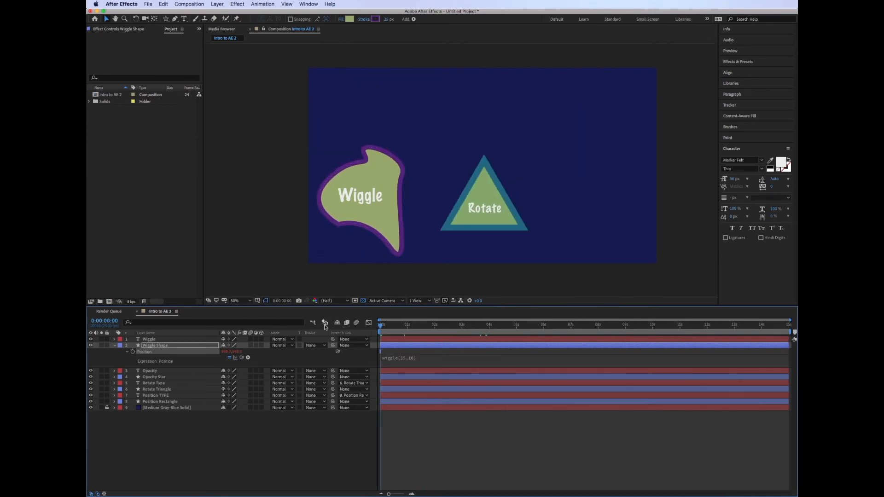
{"action": "key", "text": "space"}
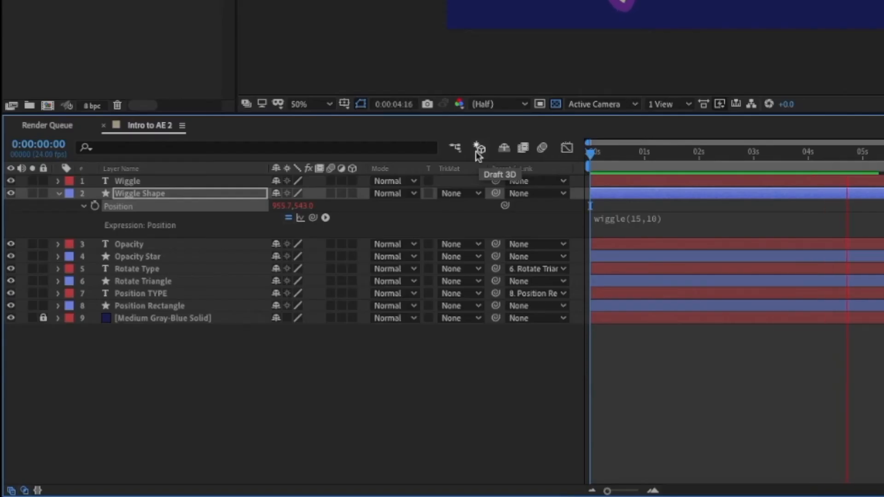
Step: Stop the preview and parent the Wiggle text layer to Wiggle Shape
{"action": "key", "text": "space"}
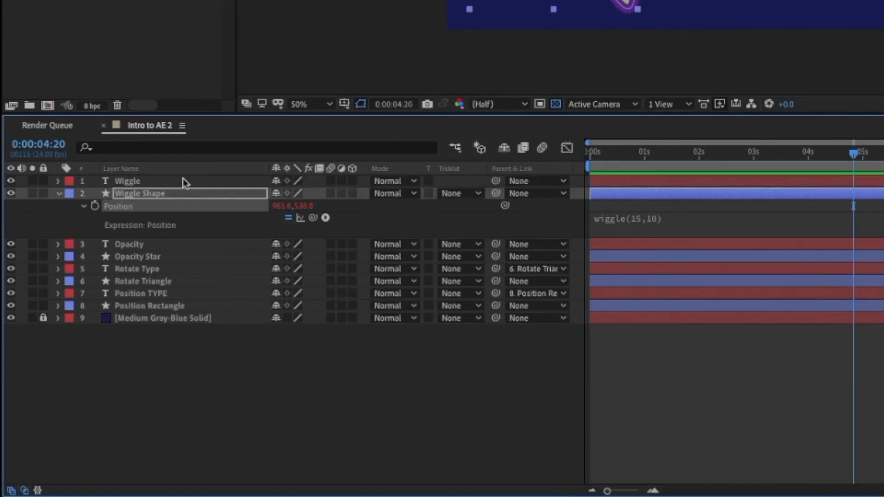
{"action": "left_click", "coordinate": [157, 185]}
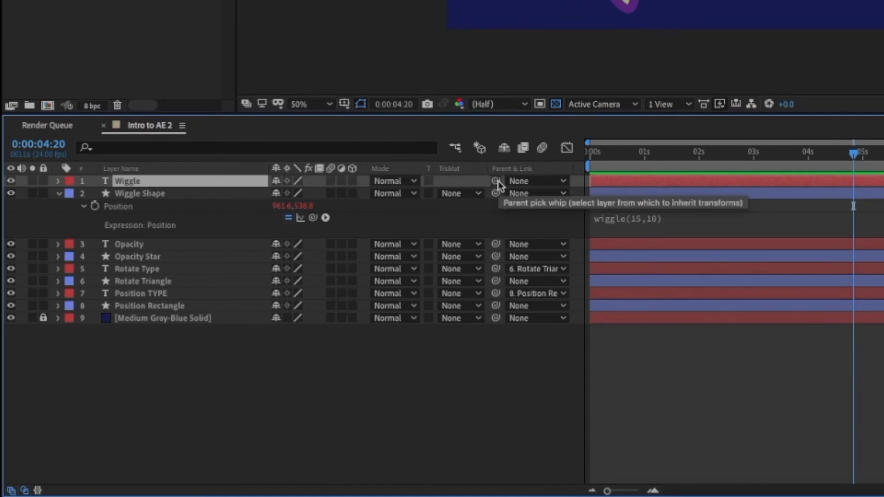
{"action": "left_click_drag", "start_coordinate": [497, 183], "coordinate": [108, 202]}
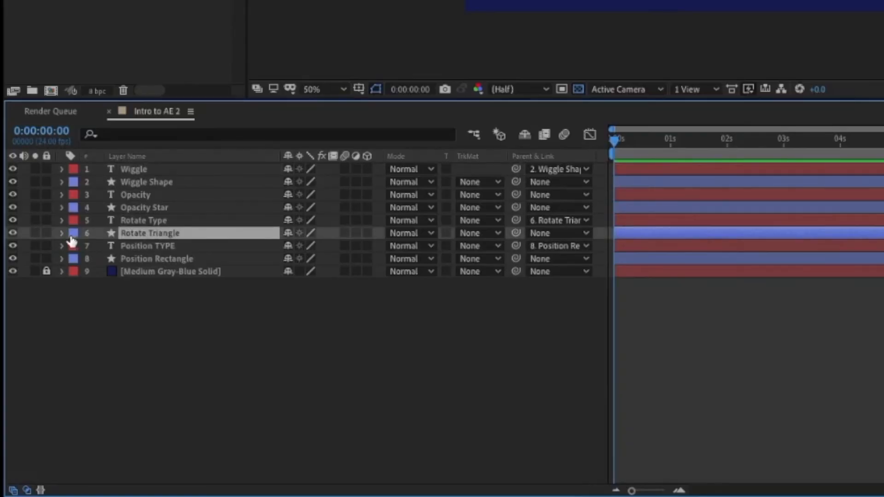
Step: Add a loopOut() expression to Rotate Triangle's Rotation and preview the looping rotation from 0 seconds
{"action": "left_click", "coordinate": [62, 234]}
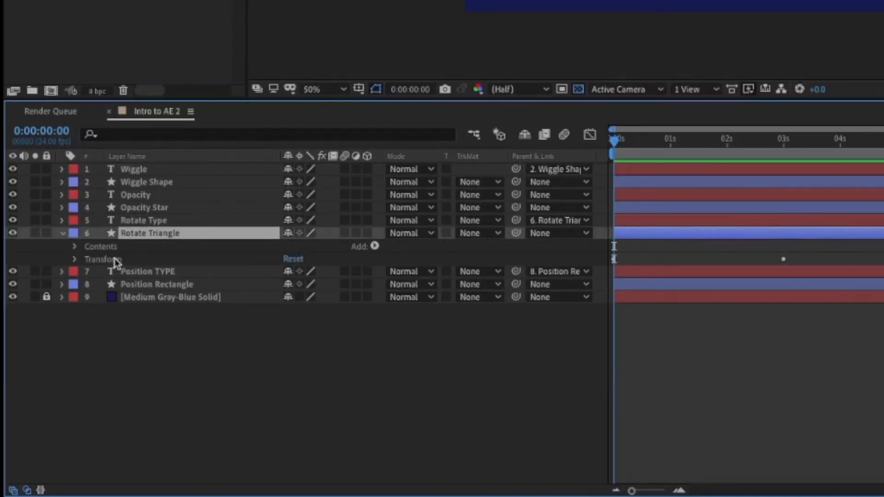
{"action": "left_click", "coordinate": [75, 260]}
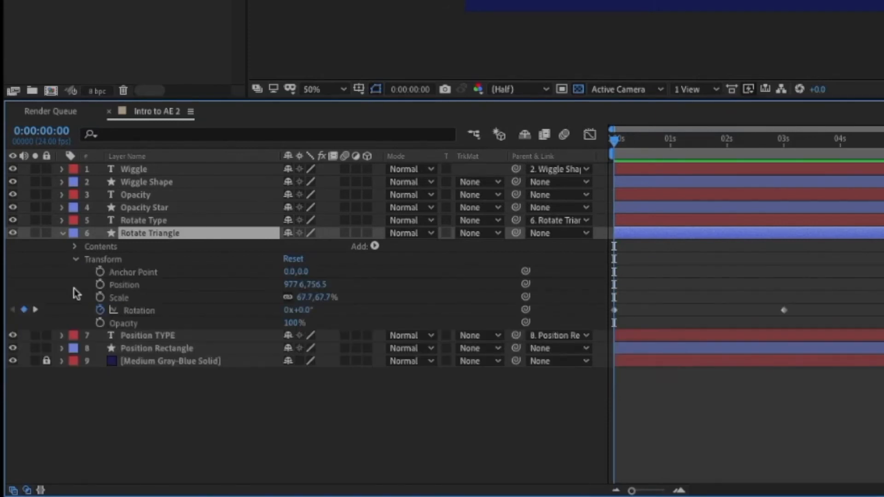
{"action": "left_click", "coordinate": [100, 310], "text": "alt"}
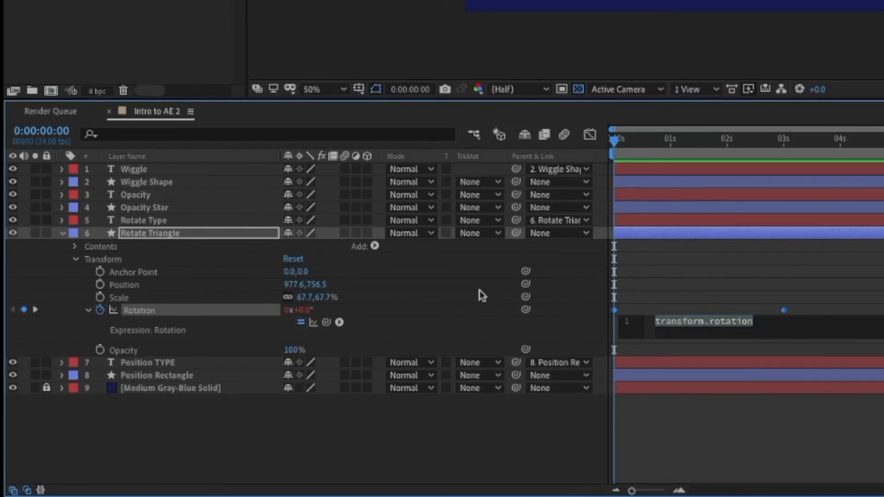
{"action": "type", "text": "loopO"}
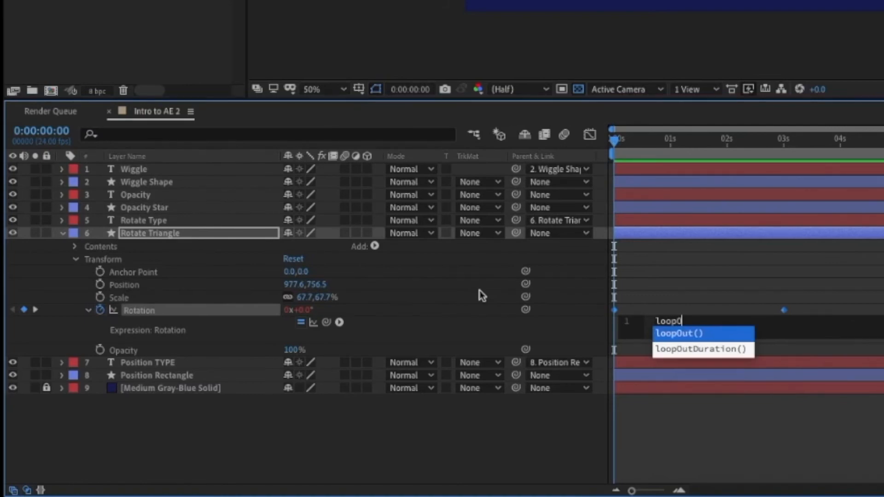
{"action": "type", "text": "ut"}
{"action": "key", "text": "Return"}
{"action": "left_click", "coordinate": [609, 139]}
{"action": "key", "text": "space"}
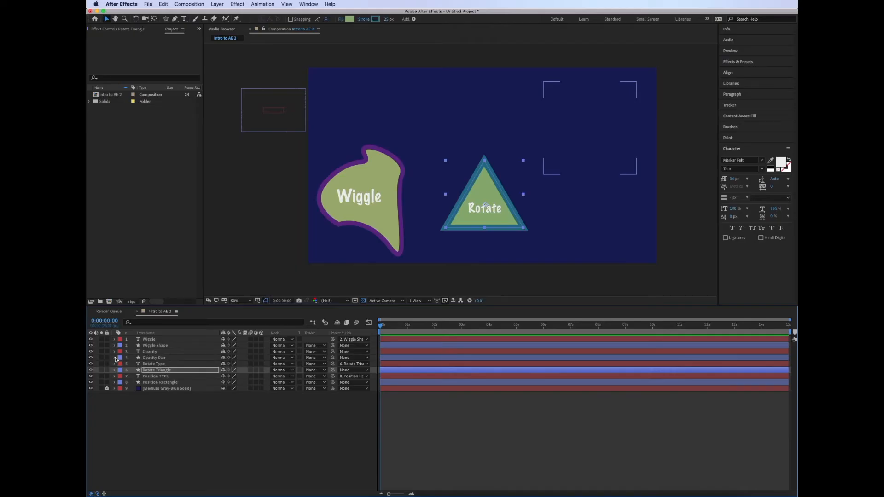
Step: Copy Opacity Star's two Opacity keyframes and paste them at 8 seconds
{"action": "left_click", "coordinate": [115, 358]}
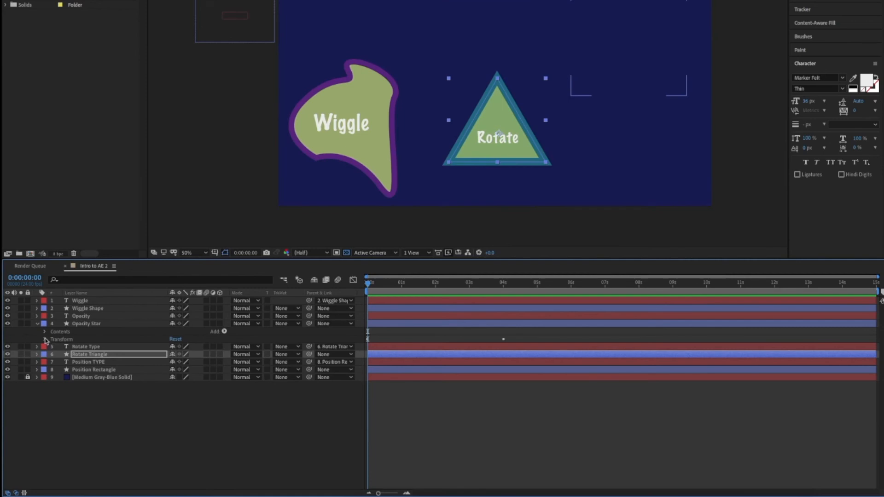
{"action": "left_click", "coordinate": [45, 339]}
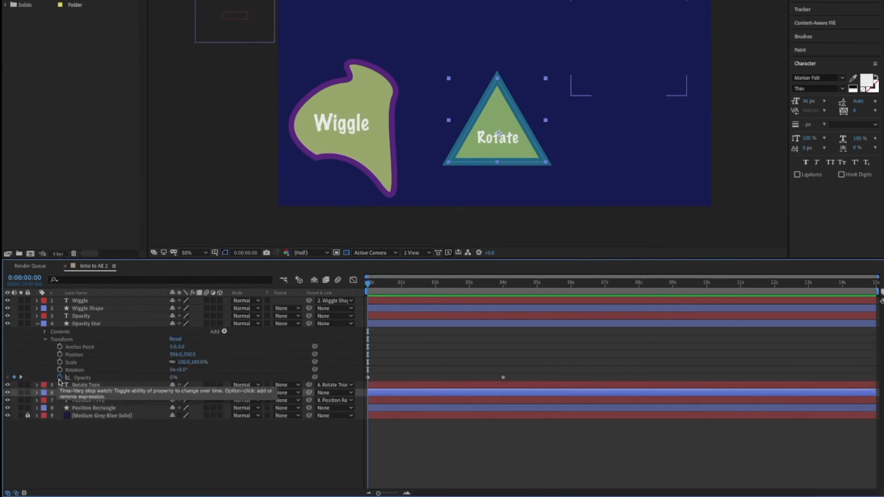
{"action": "left_click", "coordinate": [20, 377]}
{"action": "left_click_drag", "start_coordinate": [514, 383], "coordinate": [363, 374]}
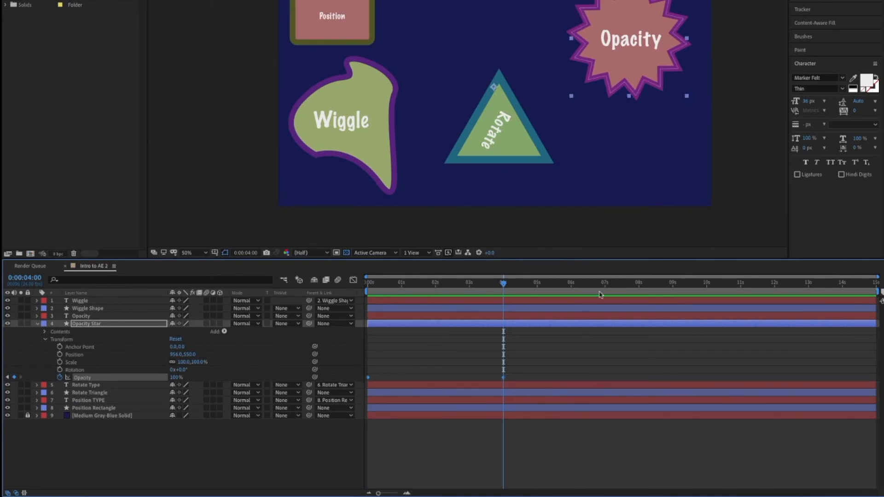
{"action": "left_click", "coordinate": [640, 283]}
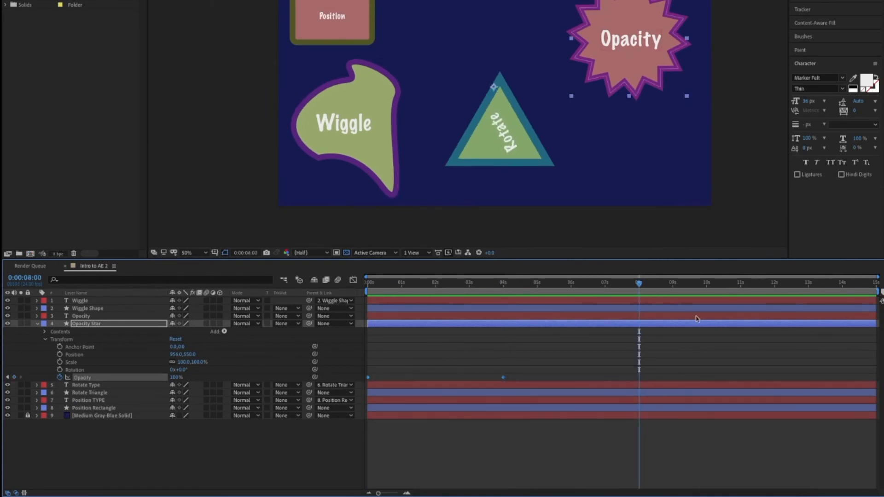
{"action": "key", "text": "ctrl+v"}
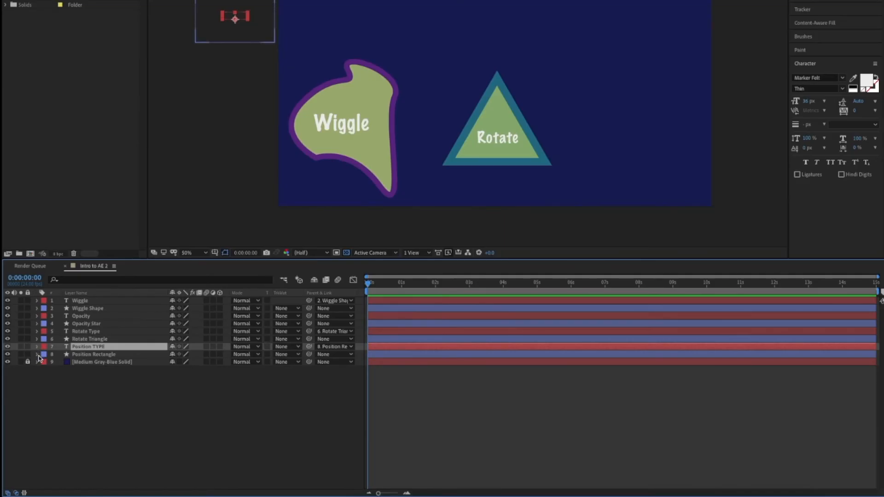
Step: Copy Position Rectangle's two Position keyframes, paste them at 6 and 12 seconds, and preview the animation
{"action": "left_click", "coordinate": [37, 354]}
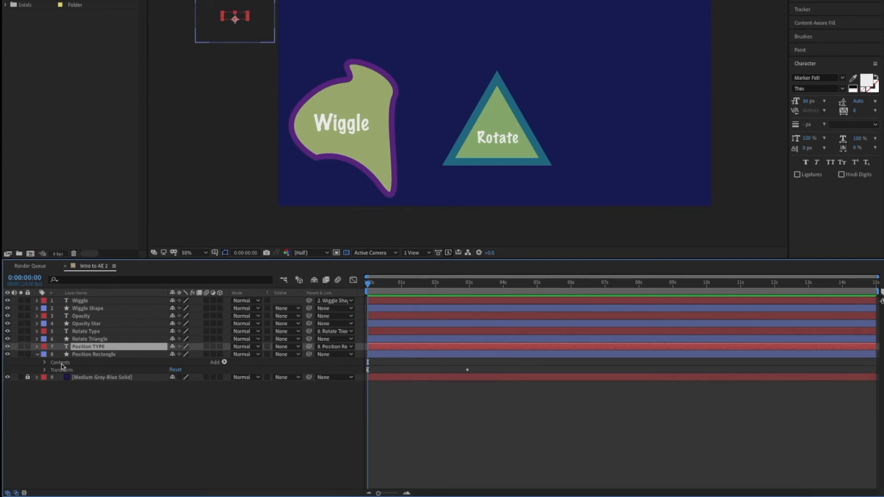
{"action": "left_click_drag", "start_coordinate": [369, 284], "coordinate": [572, 294]}
{"action": "left_click", "coordinate": [44, 370]}
{"action": "left_click_drag", "start_coordinate": [483, 386], "coordinate": [359, 387]}
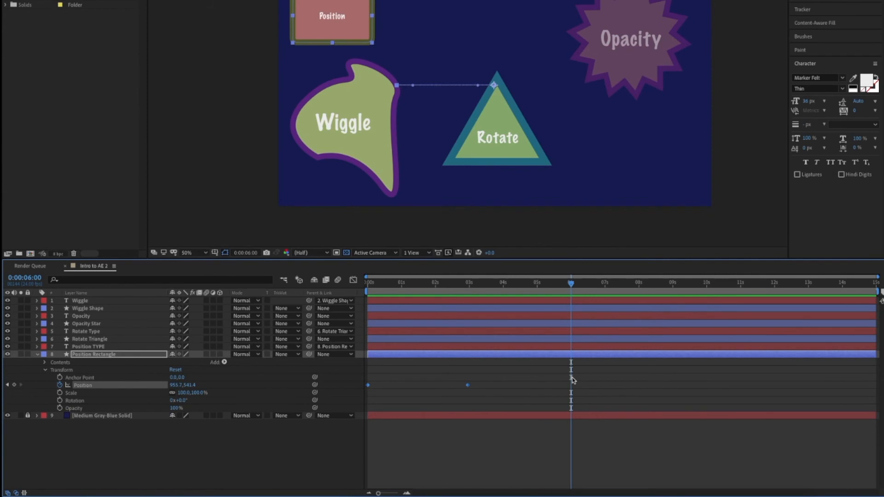
{"action": "key", "text": "ctrl+v"}
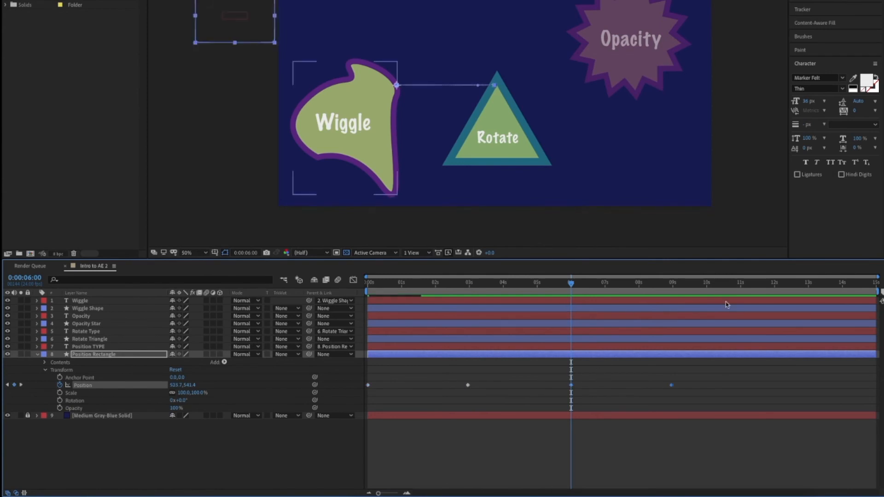
{"action": "left_click", "coordinate": [775, 285]}
{"action": "key", "text": "ctrl+v"}
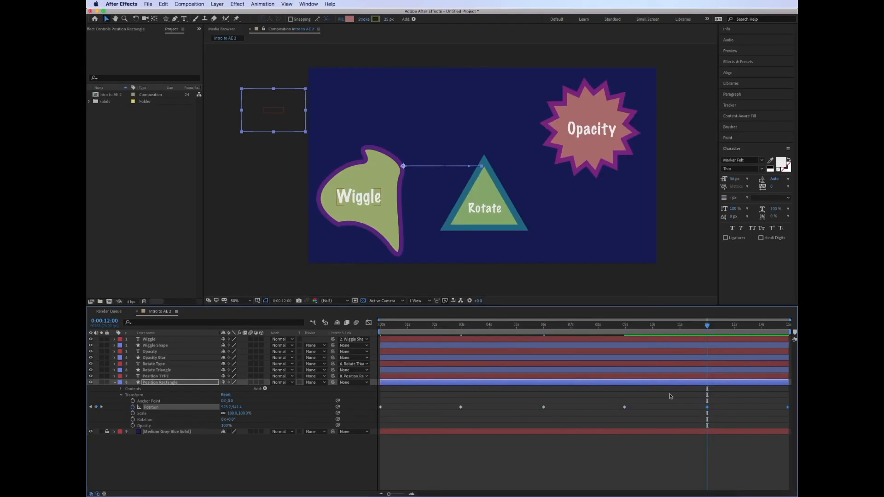
{"action": "key", "text": "space"}
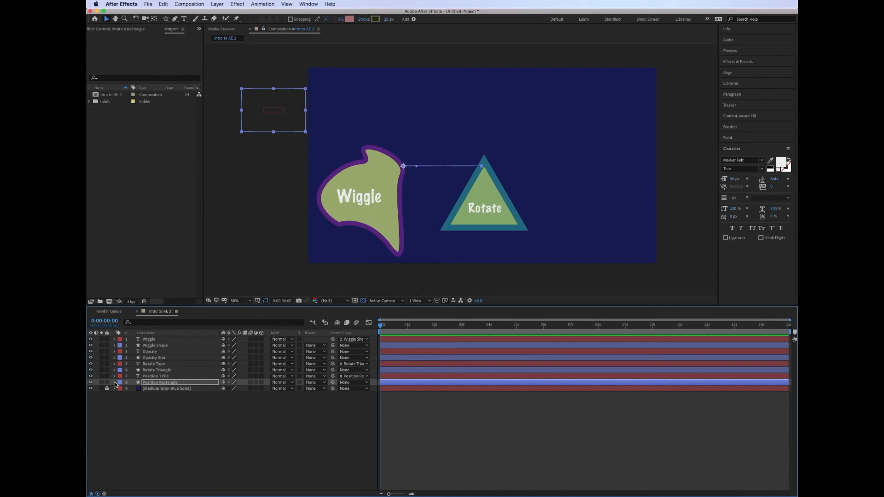
Step: Apply Easy Ease to all of Position Rectangle's Position keyframes and preview the motion
{"action": "left_click", "coordinate": [115, 383]}
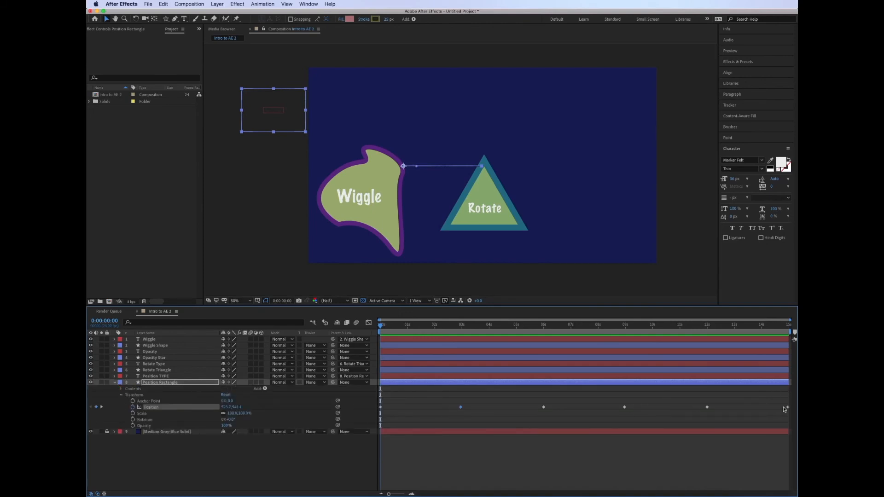
{"action": "left_click_drag", "start_coordinate": [789, 402], "coordinate": [375, 413]}
{"action": "right_click", "coordinate": [380, 407]}
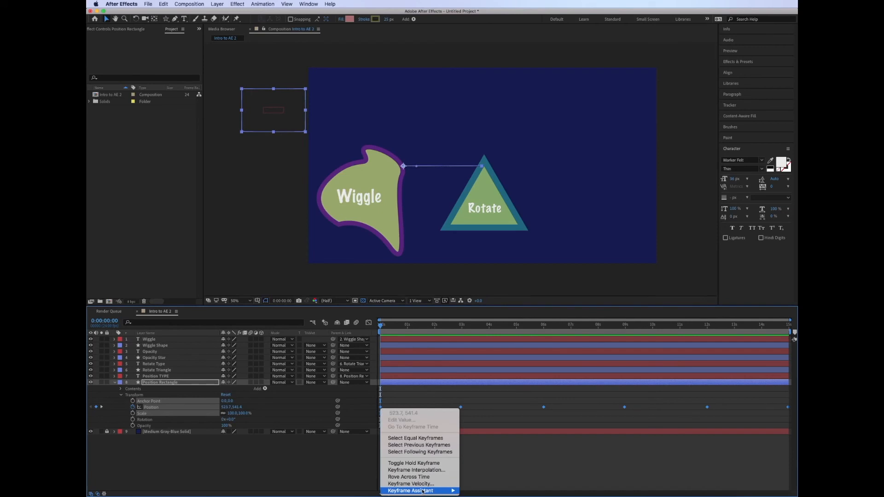
{"action": "mouse_move", "coordinate": [423, 491]}
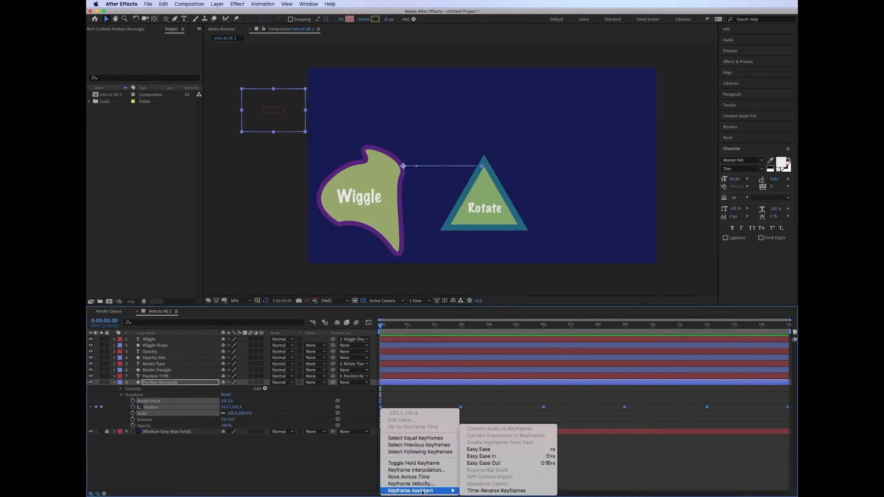
{"action": "left_click", "coordinate": [496, 451]}
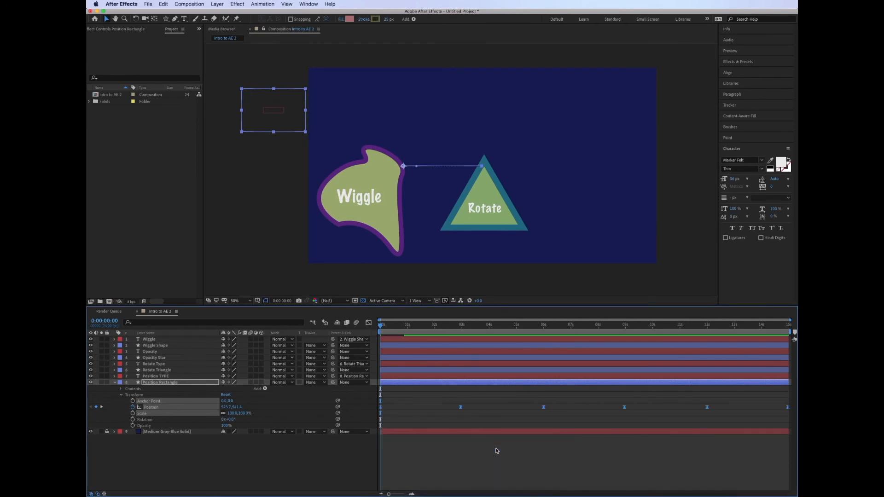
{"action": "key", "text": "space"}
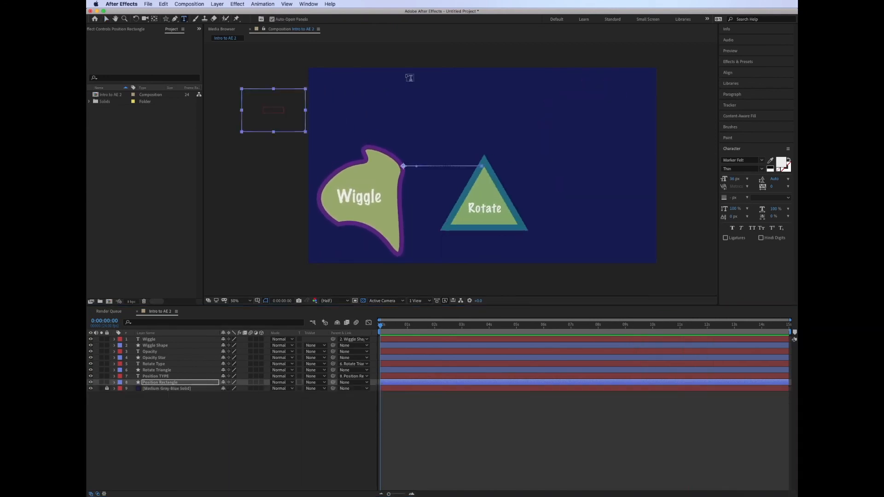
Step: Add "I Can" at the top centre and "Do It!" beside the triangle in the Minnie font, and preview the composition
{"action": "left_click", "coordinate": [506, 135]}
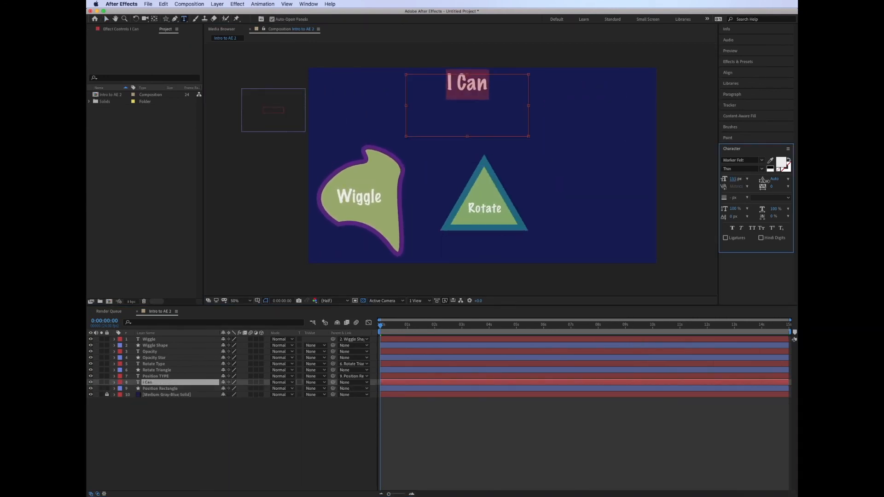
{"action": "left_click", "coordinate": [741, 160]}
{"action": "left_click", "coordinate": [766, 286]}
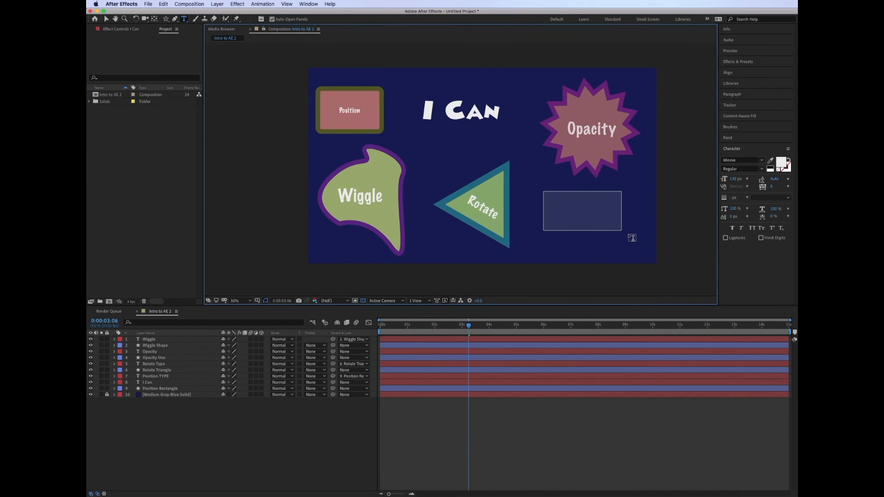
{"action": "type", "text": "Do It!"}
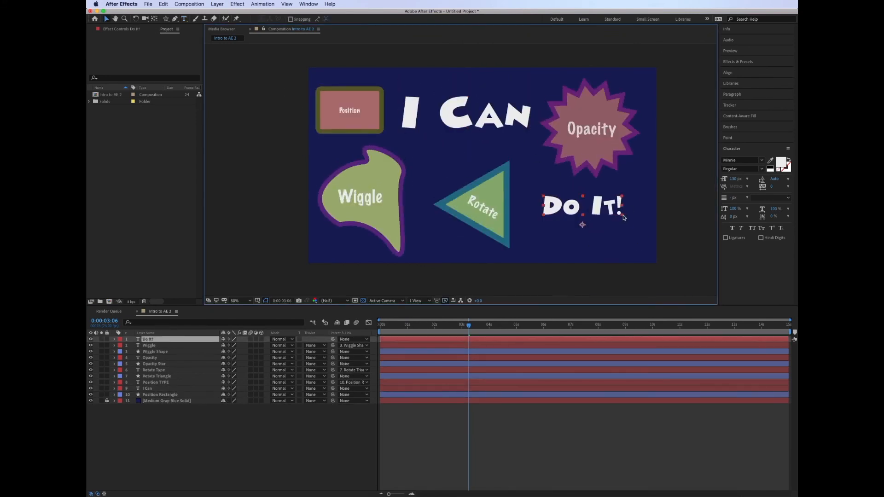
{"action": "key", "text": "space"}
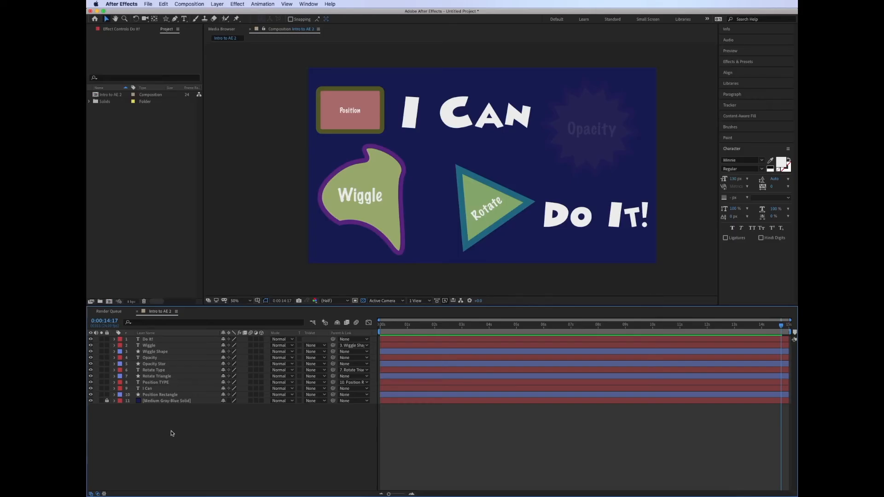
Step: Create a bright green (07FF00) solid layer named Top Mask
{"action": "right_click", "coordinate": [173, 434]}
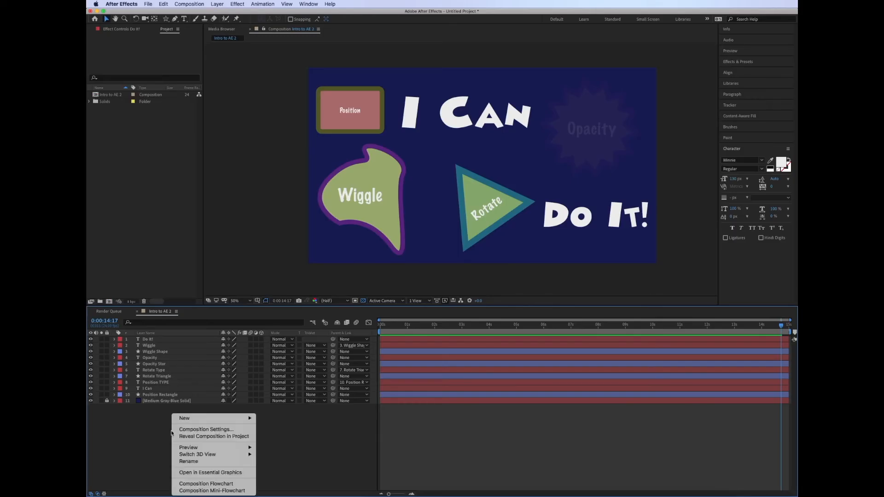
{"action": "mouse_move", "coordinate": [182, 422]}
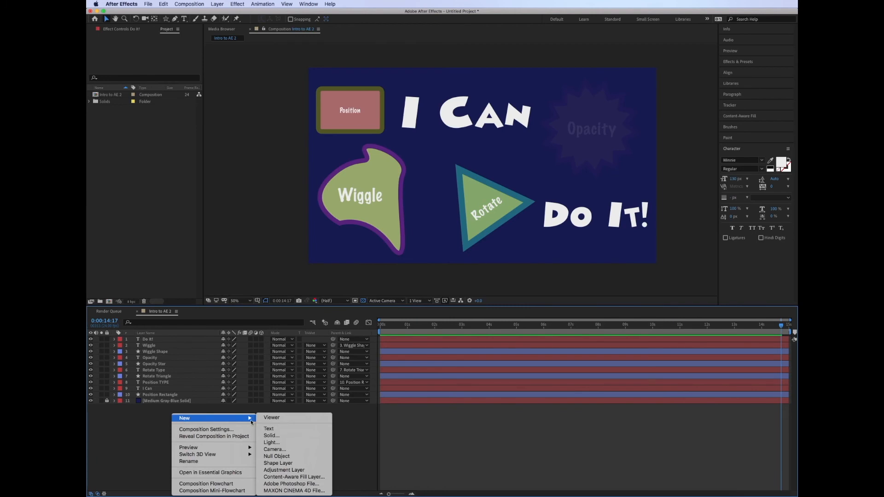
{"action": "left_click", "coordinate": [272, 435]}
{"action": "type", "text": "Top"}
{"action": "left_click", "coordinate": [546, 300]}
{"action": "left_click", "coordinate": [564, 272]}
{"action": "left_click_drag", "start_coordinate": [546, 226], "coordinate": [556, 198]}
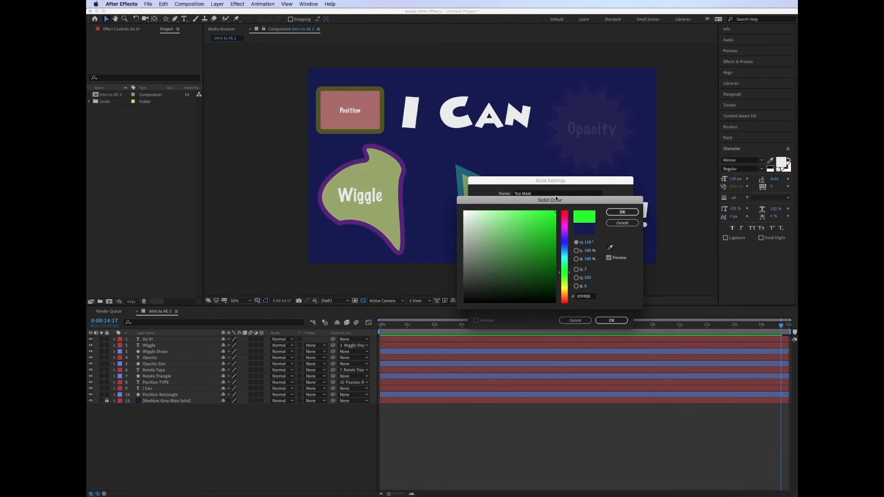
{"action": "left_click", "coordinate": [623, 214]}
{"action": "left_click", "coordinate": [606, 321]}
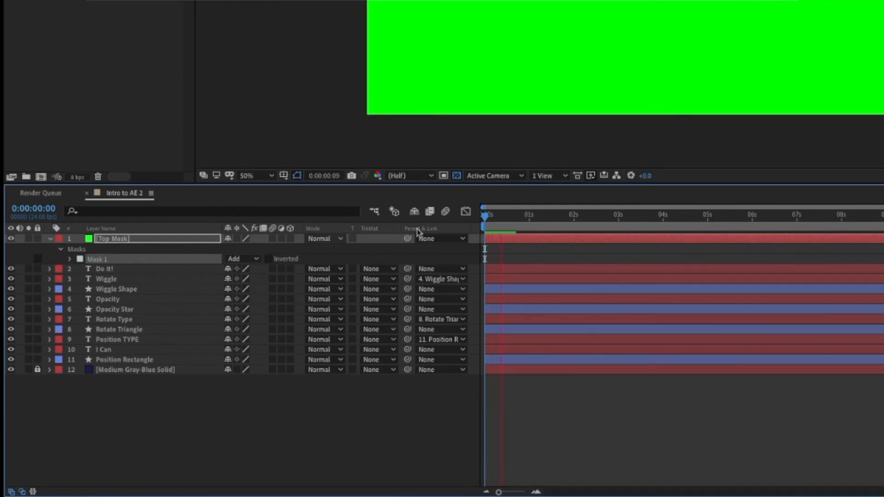
Step: Return to 0 seconds and hide the Top Mask layer
{"action": "left_click", "coordinate": [550, 216]}
{"action": "left_click_drag", "start_coordinate": [551, 220], "coordinate": [426, 215]}
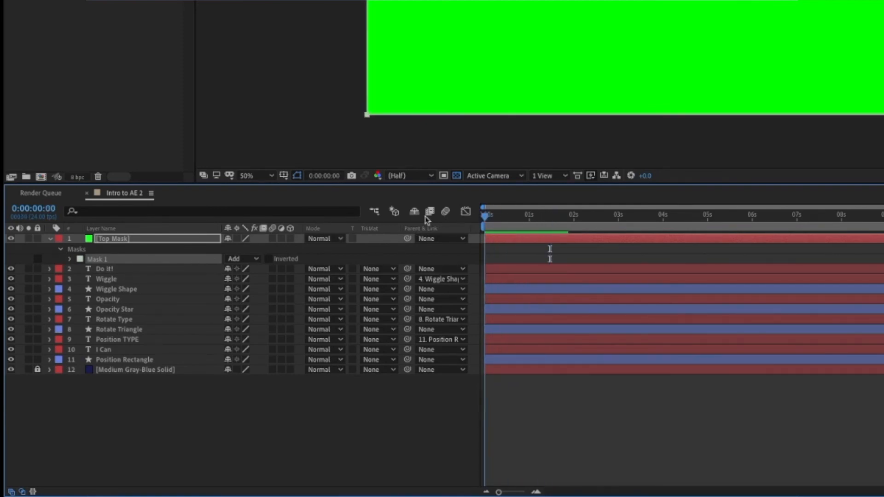
{"action": "left_click", "coordinate": [12, 238]}
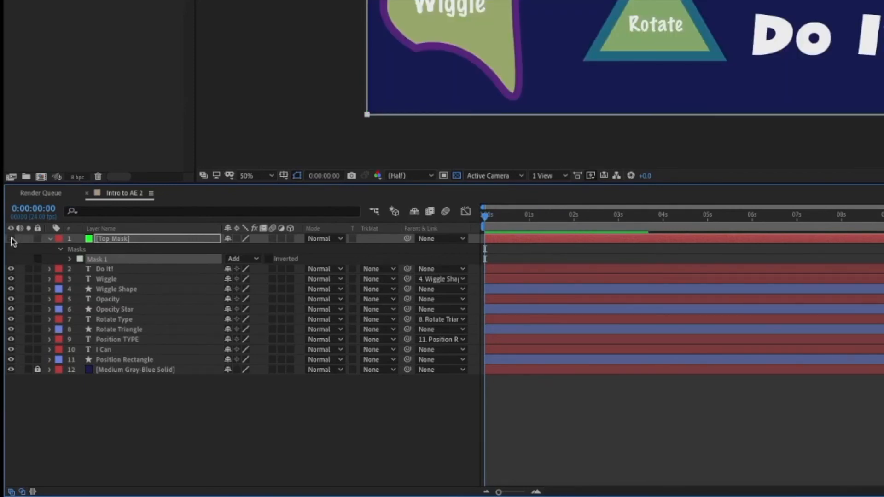
Step: Pre-compose the layers from Do It! through Position Rectangle as Pre-comp 1 and check its contents
{"action": "left_click", "coordinate": [137, 271]}
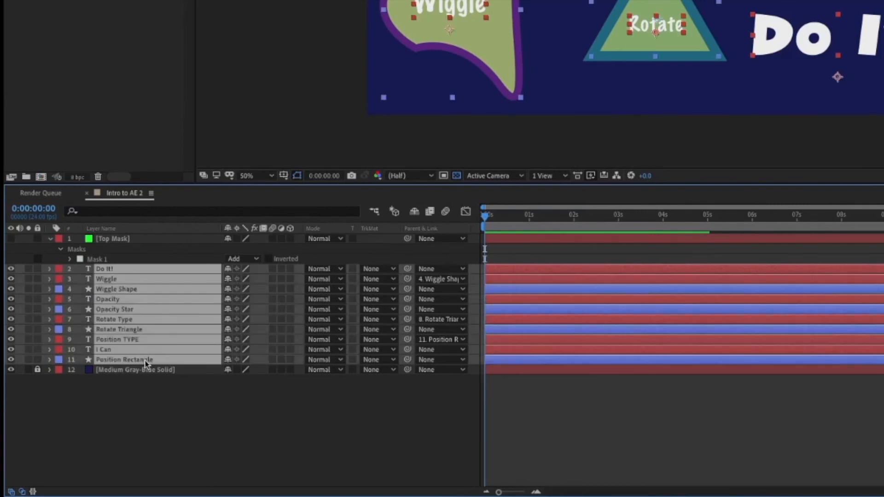
{"action": "key", "text": "ctrl+shift+c"}
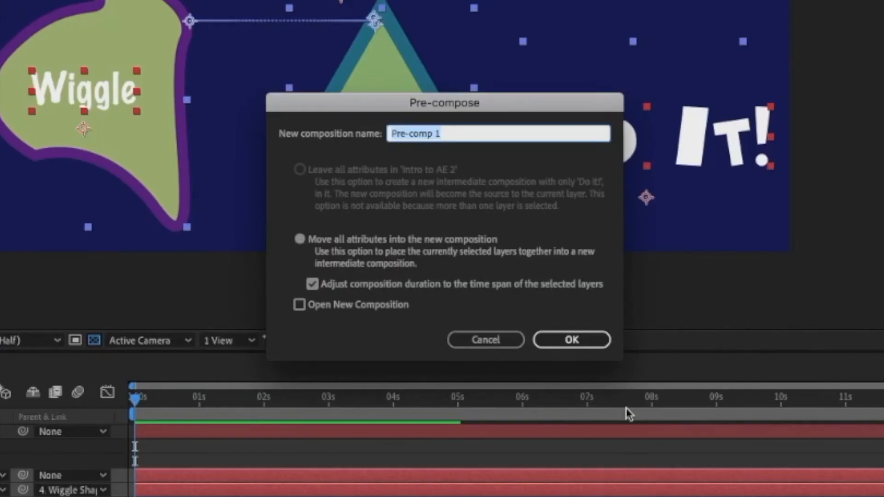
{"action": "left_click", "coordinate": [581, 349]}
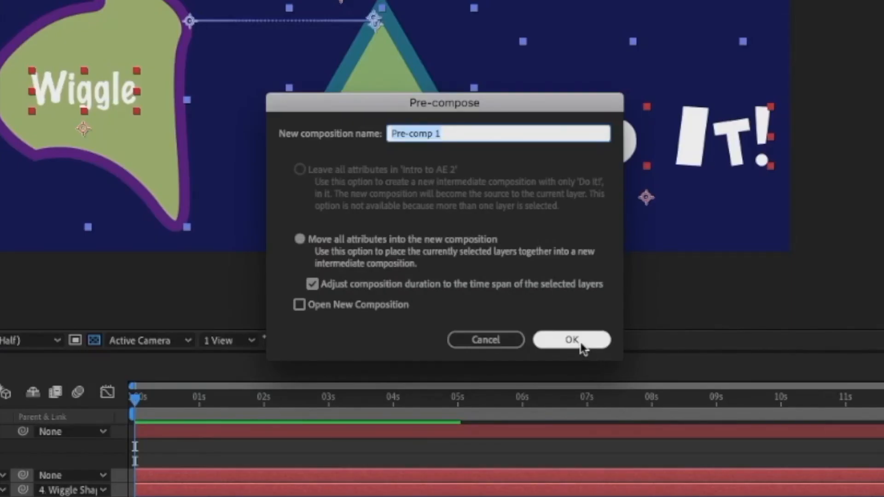
{"action": "left_click", "coordinate": [582, 348]}
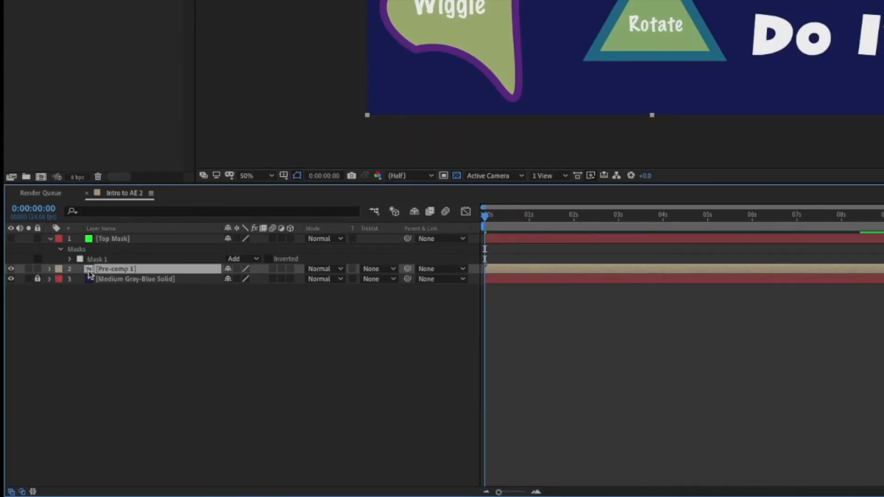
{"action": "double_click", "coordinate": [114, 270]}
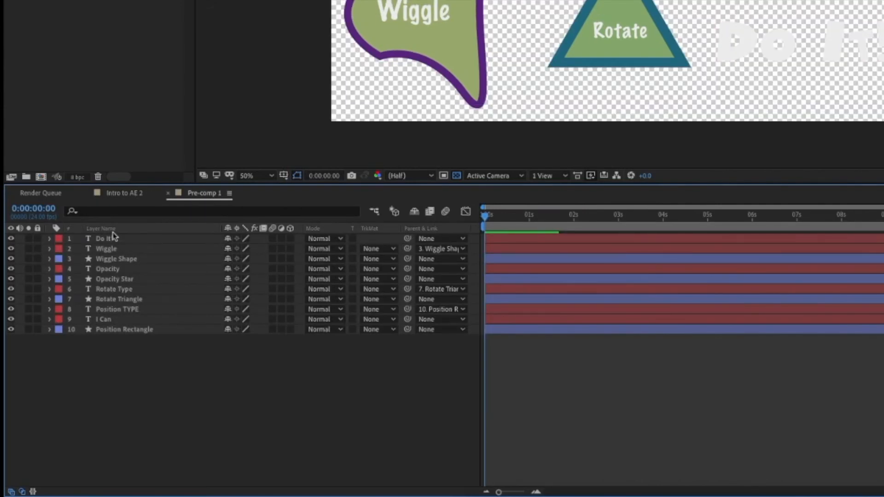
{"action": "left_click", "coordinate": [168, 195]}
Step: Set Top Mask's Mask 1 to Subtract, give Pre-comp 1 the Alpha Matte "[Top Mask]", and preview the result
{"action": "left_click", "coordinate": [91, 260]}
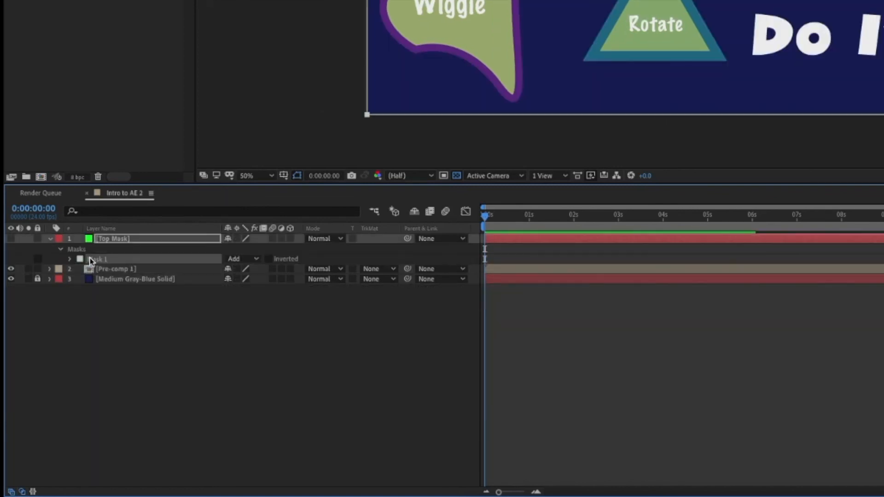
{"action": "left_click", "coordinate": [244, 258]}
{"action": "key", "text": "Escape"}
{"action": "left_click", "coordinate": [390, 272]}
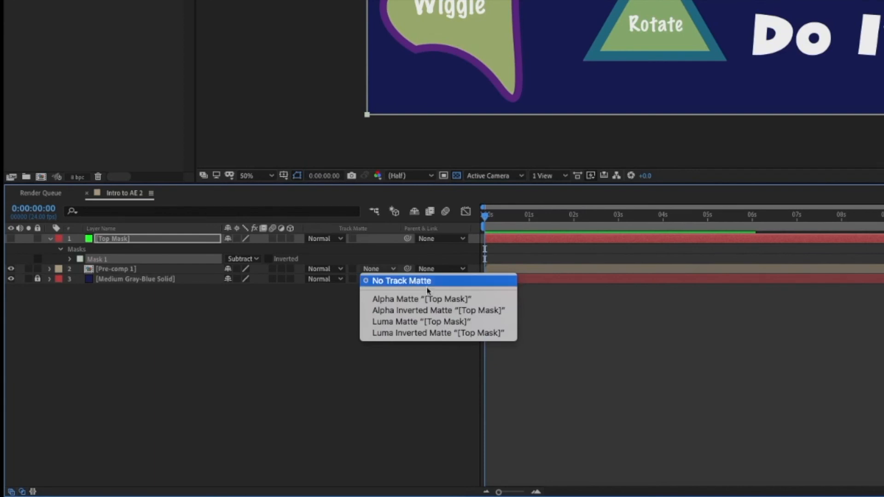
{"action": "left_click", "coordinate": [451, 304]}
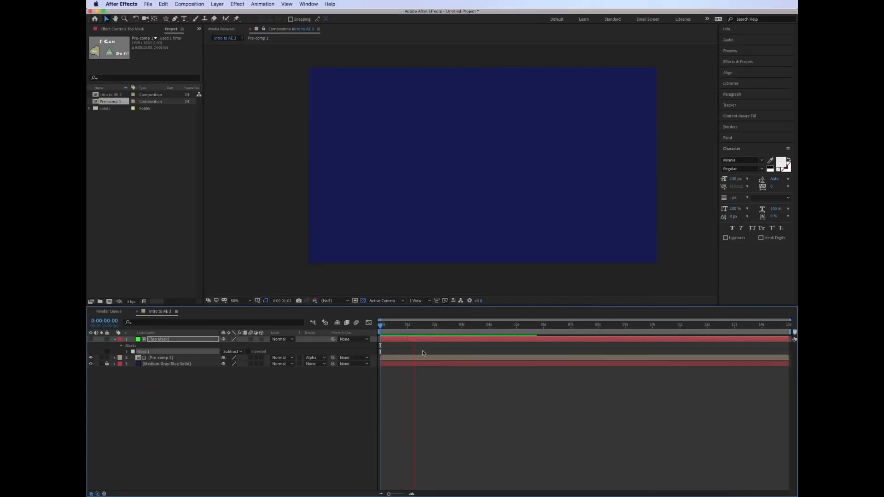
{"action": "left_click", "coordinate": [457, 325]}
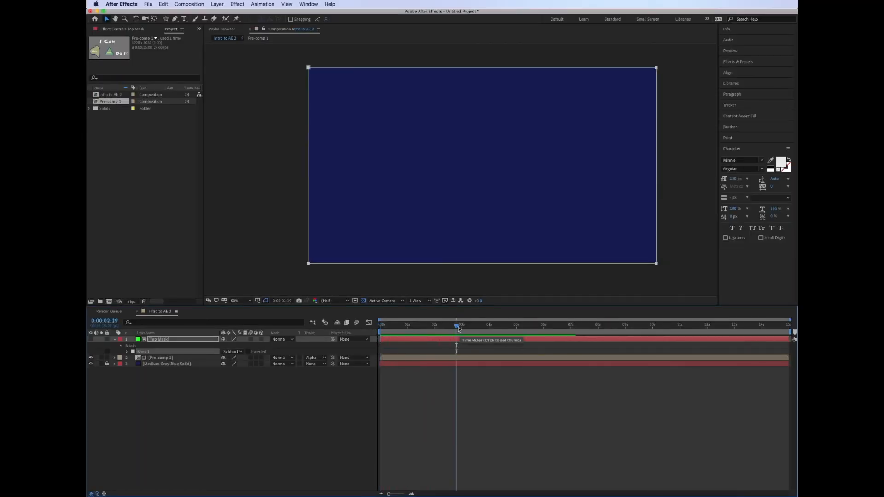
Step: At 0 seconds, nudge Mask 1 to the right to test revealing the pre-comp, and move it back left
{"action": "left_click_drag", "start_coordinate": [456, 325], "coordinate": [335, 256]}
{"action": "key", "text": "shift+Right"}
{"action": "key", "text": "shift+Right"}
{"action": "key", "text": "shift+Right"}
{"action": "key", "text": "shift+Right"}
{"action": "key", "text": "shift+Right"}
{"action": "key", "text": "shift+Right"}
{"action": "key", "text": "shift+Right"}
{"action": "key", "text": "shift+Right"}
{"action": "key", "text": "shift+Right"}
{"action": "key", "text": "shift+Right"}
{"action": "key", "text": "shift+Right"}
{"action": "key", "text": "shift+Right"}
{"action": "key", "text": "shift+Right"}
{"action": "key", "text": "shift+Right"}
{"action": "key", "text": "shift+Right"}
{"action": "key", "text": "shift+Right"}
{"action": "key", "text": "shift+Right"}
{"action": "key", "text": "shift+Right"}
{"action": "key", "text": "shift+Right"}
{"action": "key", "text": "shift+Right"}
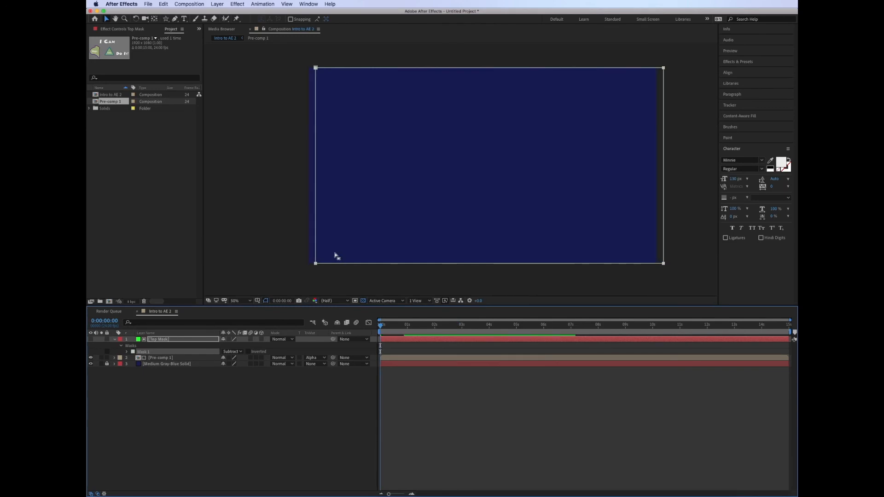
{"action": "key", "text": "shift+Right"}
{"action": "key", "text": "shift+Right"}
{"action": "key", "text": "shift+Right"}
{"action": "key", "text": "shift+Right"}
{"action": "key", "text": "shift+Right"}
{"action": "key", "text": "shift+Right"}
{"action": "key", "text": "shift+Right"}
{"action": "key", "text": "shift+Right"}
{"action": "key", "text": "shift+Right"}
{"action": "key", "text": "shift+Right"}
{"action": "key", "text": "shift+Right"}
{"action": "key", "text": "shift+Right"}
{"action": "key", "text": "shift+Right"}
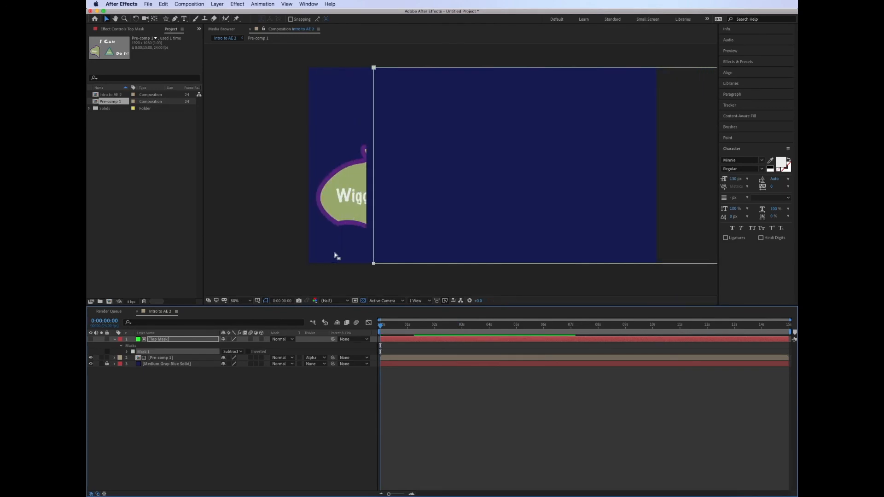
{"action": "key", "text": "shift+Left"}
{"action": "key", "text": "shift+Left"}
{"action": "key", "text": "shift+Left"}
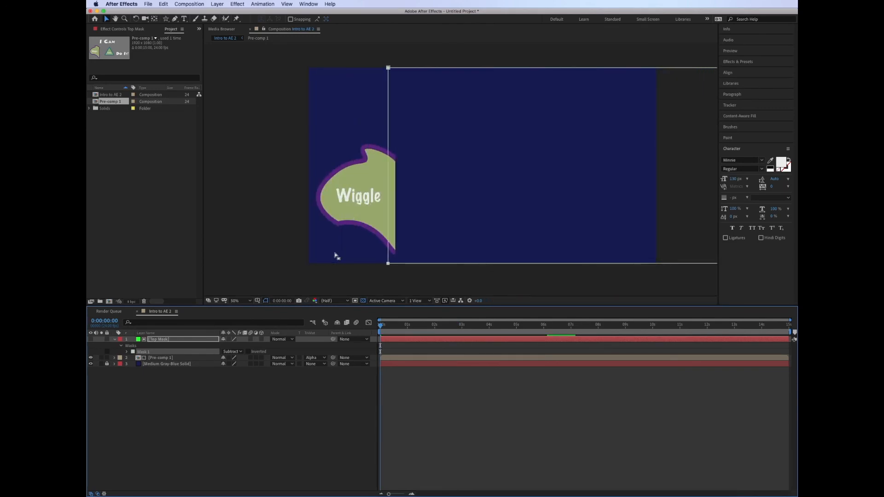
{"action": "key", "text": "shift+Left"}
{"action": "key", "text": "shift+Left"}
{"action": "key", "text": "shift+Left"}
{"action": "key", "text": "shift+Left"}
{"action": "key", "text": "shift+Left"}
{"action": "key", "text": "shift+Left"}
{"action": "key", "text": "shift+Left"}
{"action": "key", "text": "shift+Left"}
{"action": "key", "text": "shift+Left"}
{"action": "key", "text": "shift+Left"}
{"action": "key", "text": "shift+Left"}
{"action": "key", "text": "shift+Left"}
{"action": "key", "text": "shift+Left"}
{"action": "key", "text": "shift+Left"}
{"action": "key", "text": "shift+Left"}
{"action": "key", "text": "shift+Left"}
{"action": "key", "text": "shift+Left"}
{"action": "key", "text": "shift+Left"}
{"action": "key", "text": "shift+Left"}
{"action": "key", "text": "shift+Left"}
{"action": "key", "text": "shift+Left"}
{"action": "key", "text": "shift+Left"}
{"action": "key", "text": "shift+Left"}
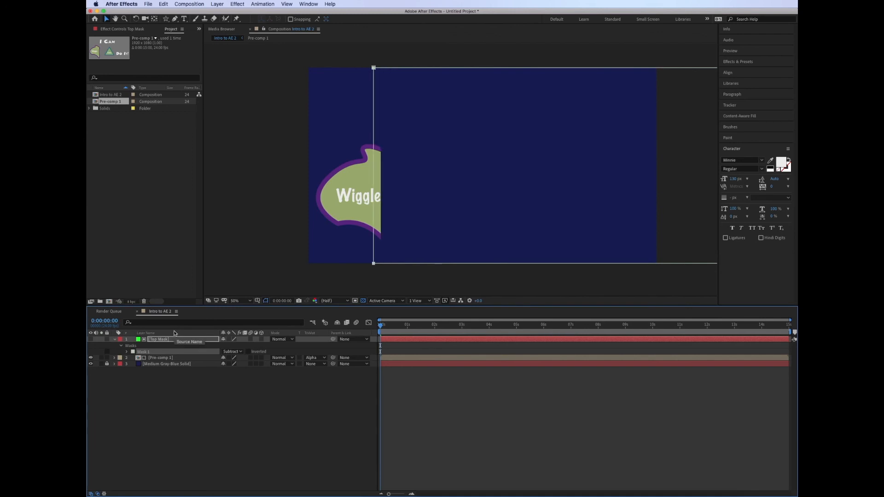
{"action": "key", "text": "shift+Left"}
{"action": "key", "text": "shift+Left"}
{"action": "key", "text": "shift+Left"}
{"action": "key", "text": "shift+Left"}
{"action": "key", "text": "shift+Left"}
{"action": "key", "text": "shift+Left"}
{"action": "key", "text": "shift+Left"}
{"action": "key", "text": "shift+Left"}
{"action": "key", "text": "shift+Left"}
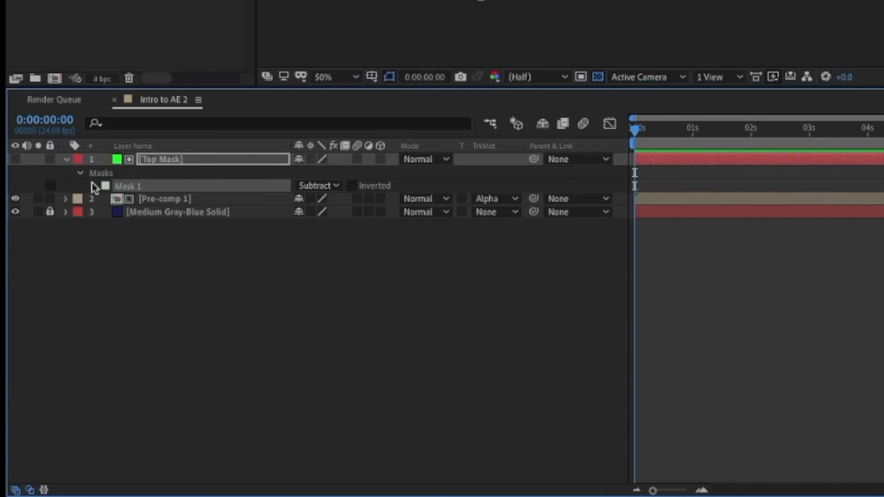
Step: Keyframe Mask 1's Mask Path at 0 seconds, move the mask past the frame's right edge at 11 seconds, and preview the reveal
{"action": "left_click", "coordinate": [128, 352]}
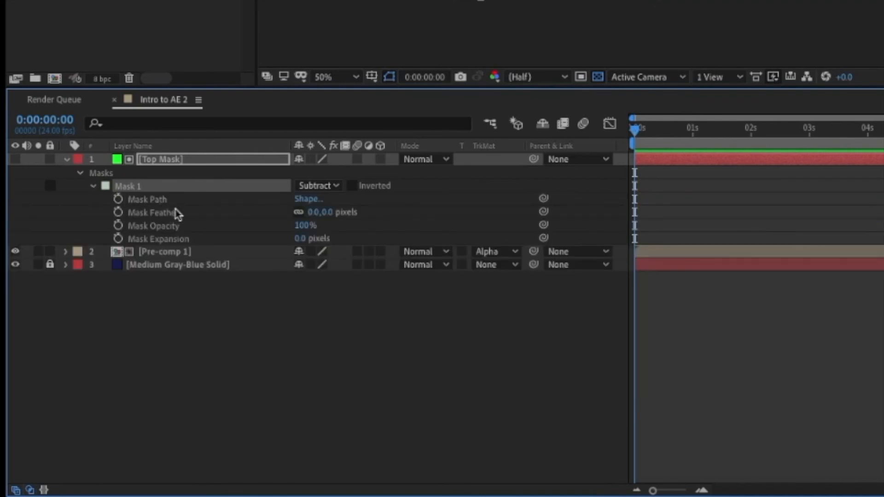
{"action": "left_click", "coordinate": [118, 199]}
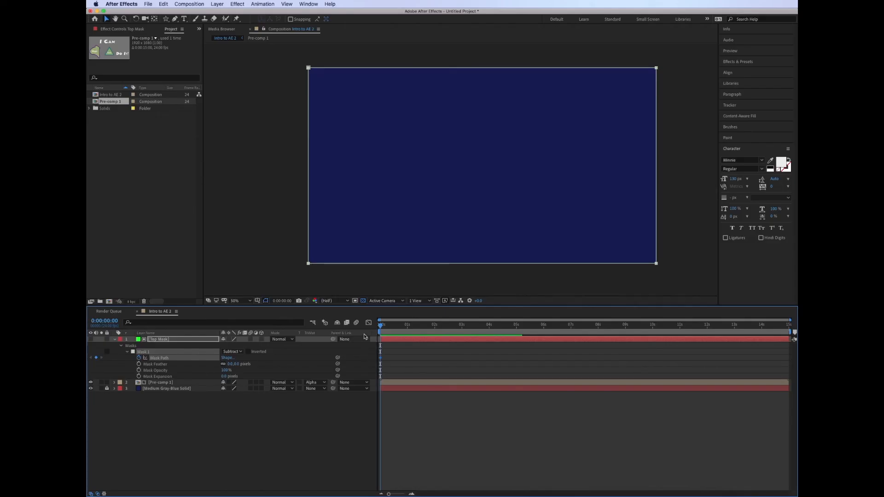
{"action": "left_click_drag", "start_coordinate": [380, 325], "coordinate": [680, 328]}
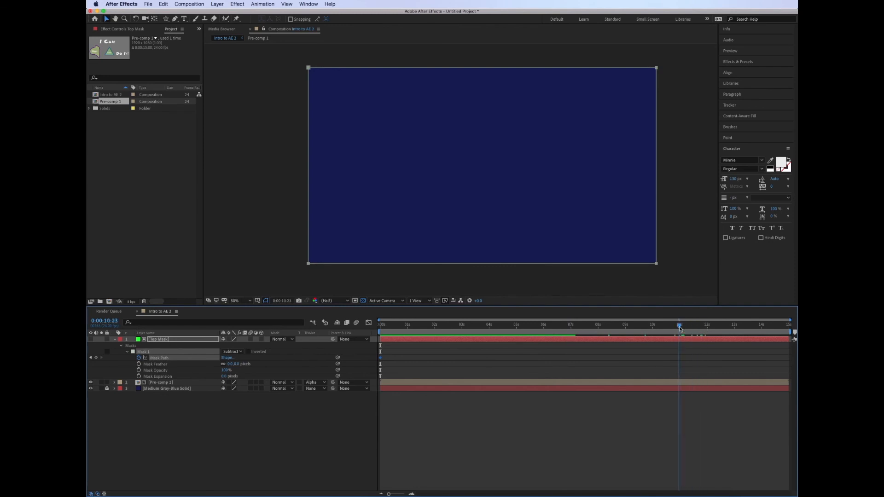
{"action": "left_click_drag", "start_coordinate": [680, 328], "coordinate": [680, 328]}
{"action": "left_click_drag", "start_coordinate": [350, 265], "coordinate": [658, 281]}
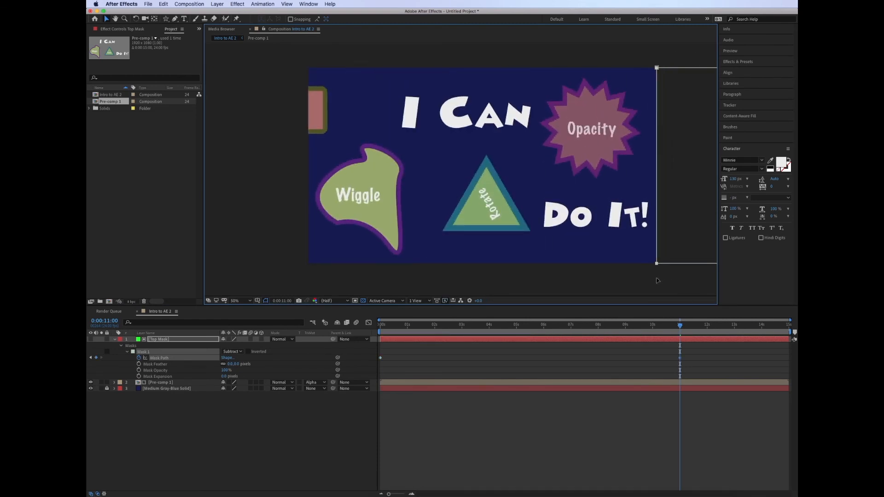
{"action": "left_click_drag", "start_coordinate": [679, 327], "coordinate": [279, 321]}
{"action": "key", "text": "space"}
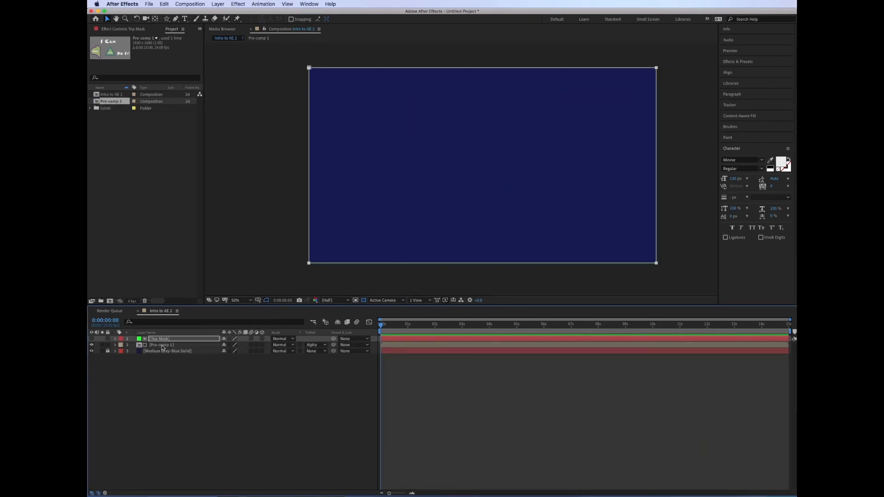
Step: Open Pre-comp 1 and turn off its transparency grid
{"action": "double_click", "coordinate": [163, 346]}
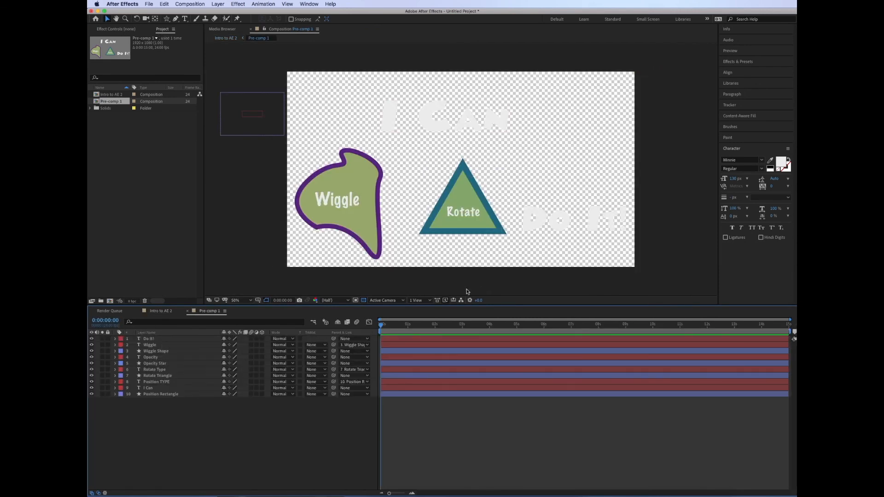
{"action": "left_click", "coordinate": [363, 300]}
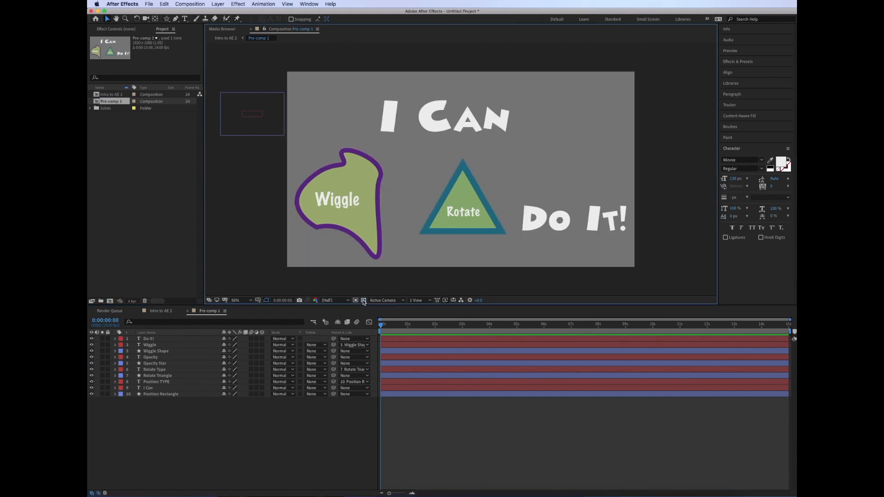
{"action": "mouse_move", "coordinate": [381, 326]}
{"action": "left_mouse_down"}
{"action": "mouse_move", "coordinate": [631, 325]}
{"action": "mouse_move", "coordinate": [382, 326]}
{"action": "left_mouse_up"}
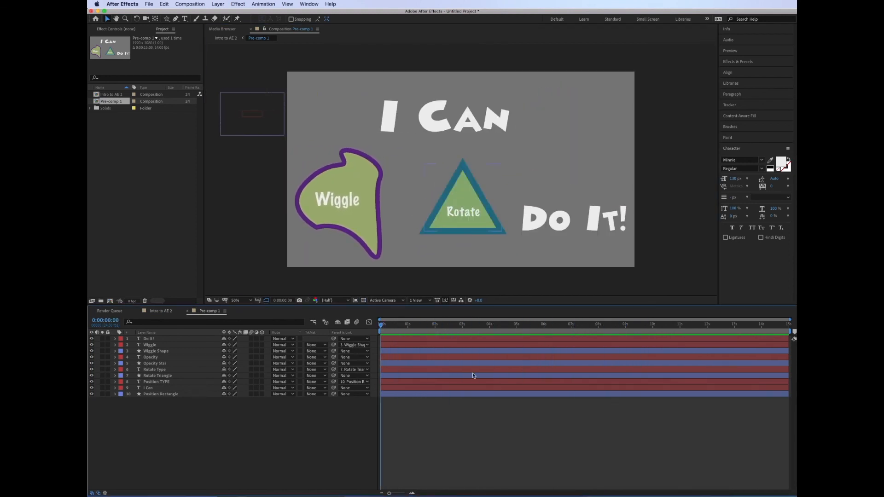
Step: Try starting the Wiggle and Wiggle Shape layers about 2.5 seconds in, preview the delay, and move both back to 0 seconds
{"action": "left_click", "coordinate": [394, 347]}
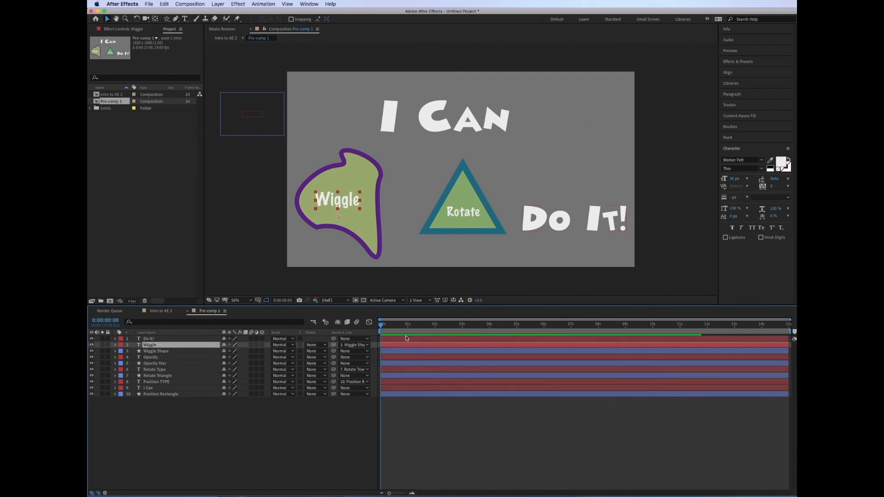
{"action": "left_click", "coordinate": [407, 339]}
{"action": "left_click", "coordinate": [403, 346]}
{"action": "left_click", "coordinate": [392, 353], "text": "shift"}
{"action": "left_click_drag", "start_coordinate": [392, 352], "coordinate": [440, 352]}
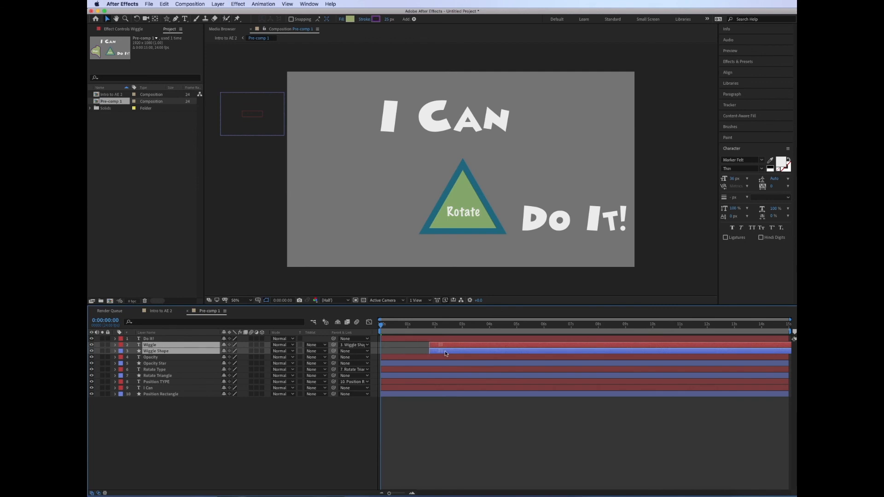
{"action": "key", "text": "space"}
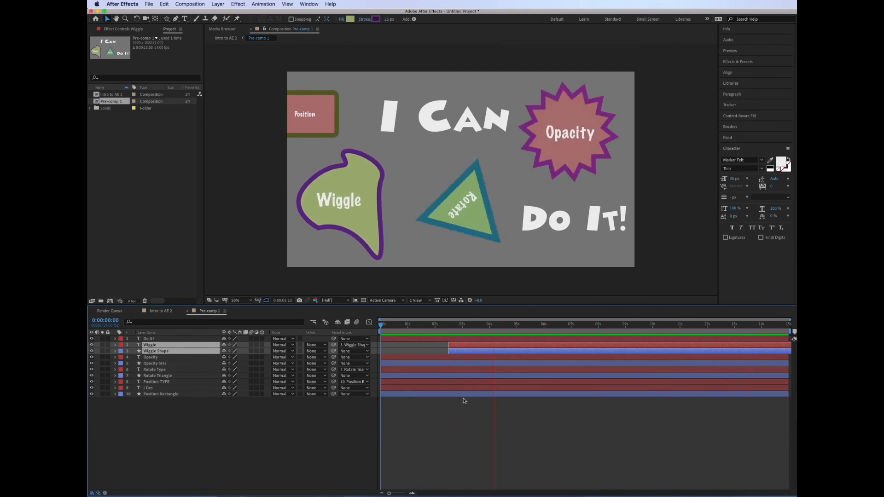
{"action": "left_click_drag", "start_coordinate": [499, 351], "coordinate": [431, 353]}
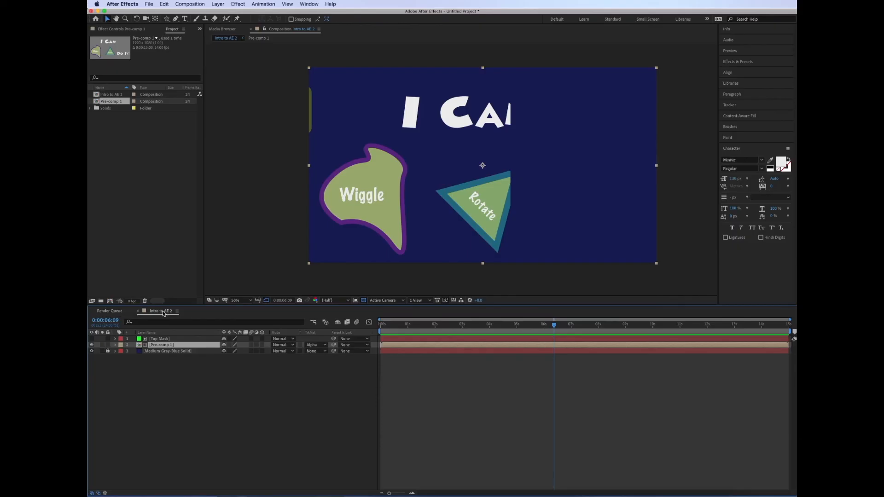
Step: Preview the Intro to AE 2 composition from 0 seconds
{"action": "left_click_drag", "start_coordinate": [555, 326], "coordinate": [358, 335]}
{"action": "key", "text": "space"}
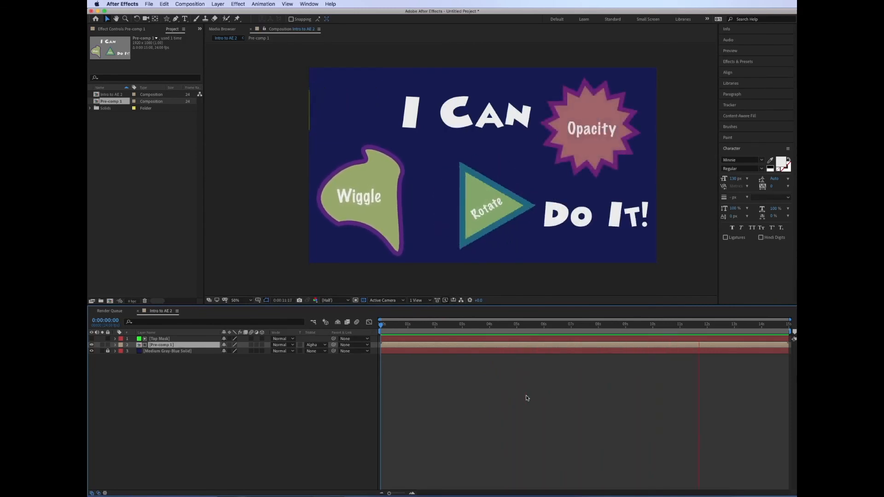
{"action": "key", "text": "space"}
Step: Add the Intro to AE 2 composition to the Render Queue and display the queue
{"action": "left_click", "coordinate": [200, 2]}
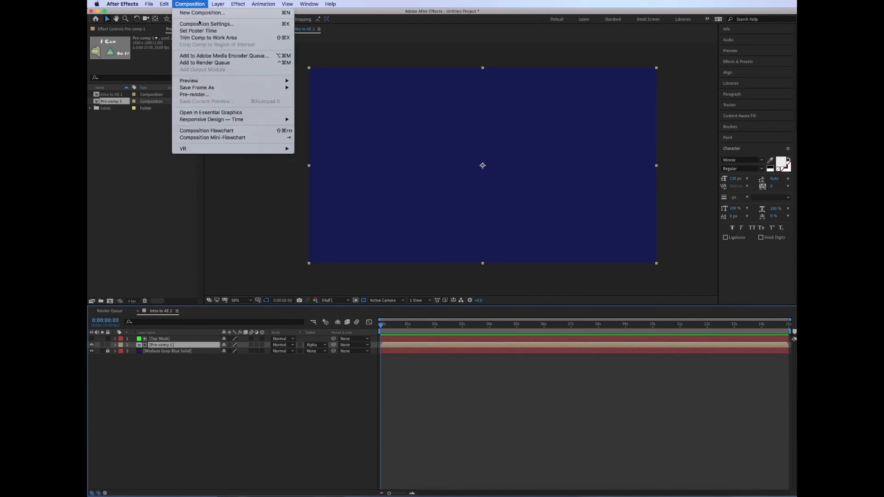
{"action": "left_click", "coordinate": [193, 62]}
{"action": "key", "text": "space"}
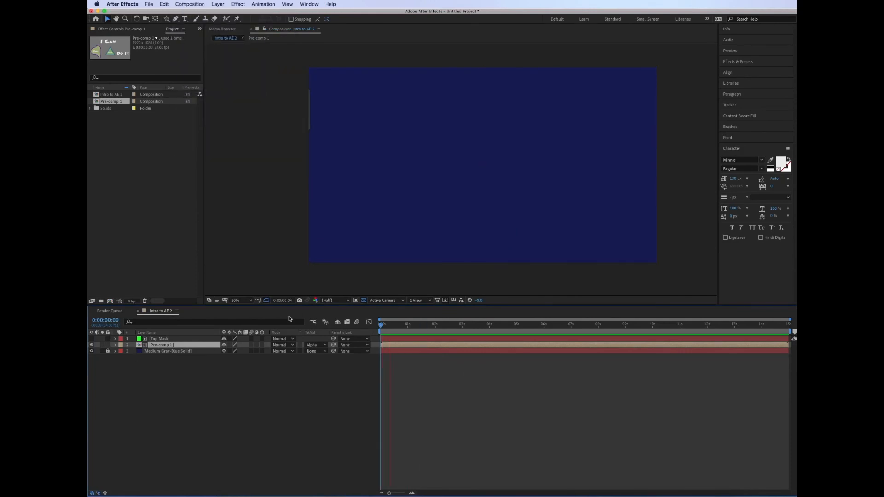
{"action": "key", "text": "space"}
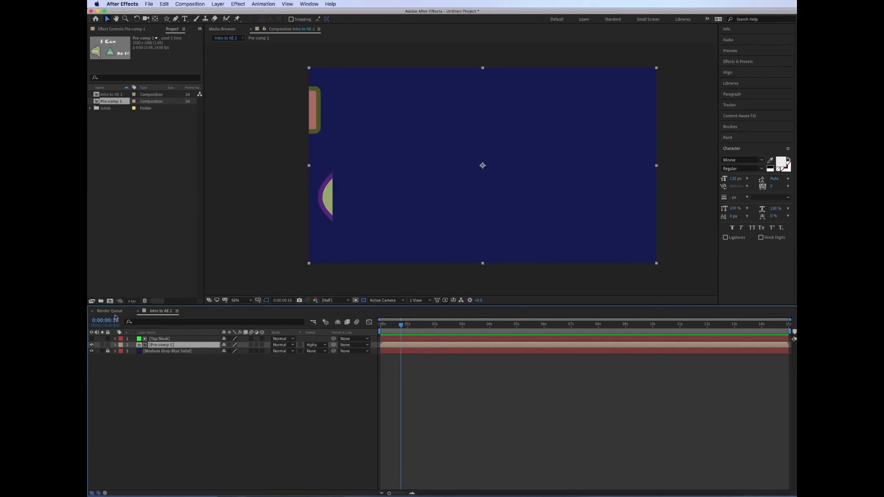
{"action": "left_click", "coordinate": [111, 312]}
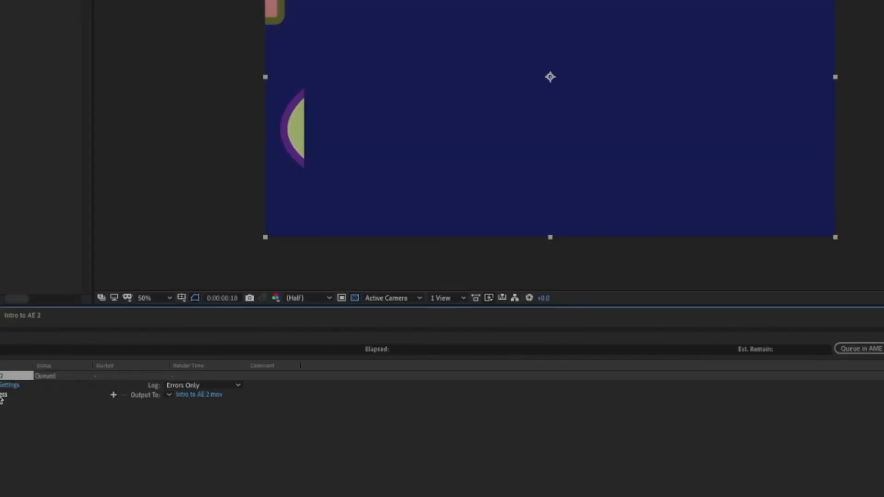
Step: Set the QuickTime output's video codec to Apple ProRes 4444 and render Intro to AE 2
{"action": "left_click", "coordinate": [1, 397]}
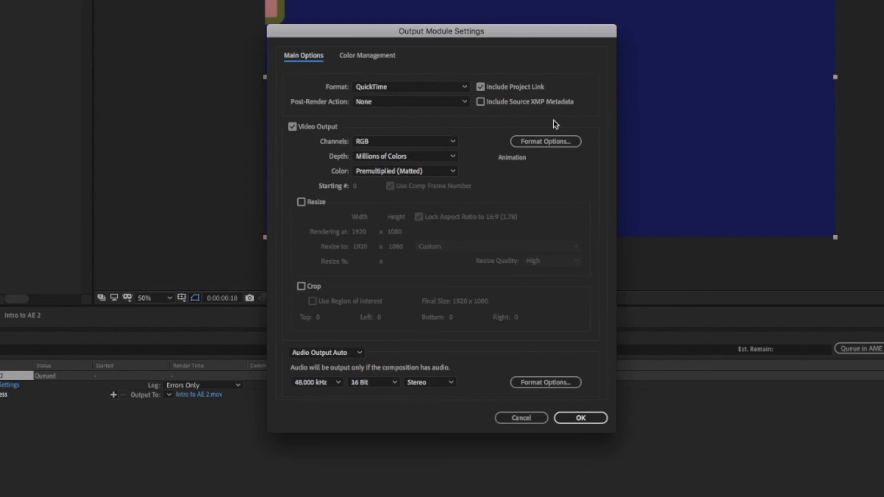
{"action": "left_click", "coordinate": [559, 142]}
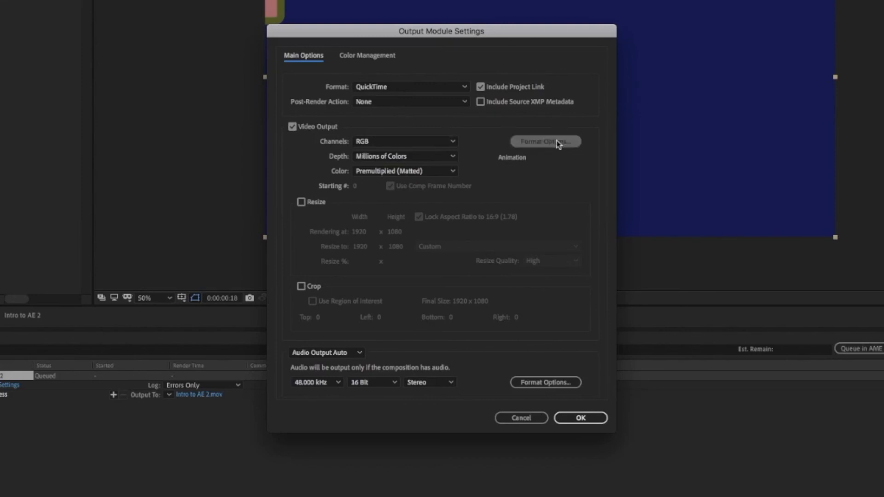
{"action": "left_click", "coordinate": [464, 40]}
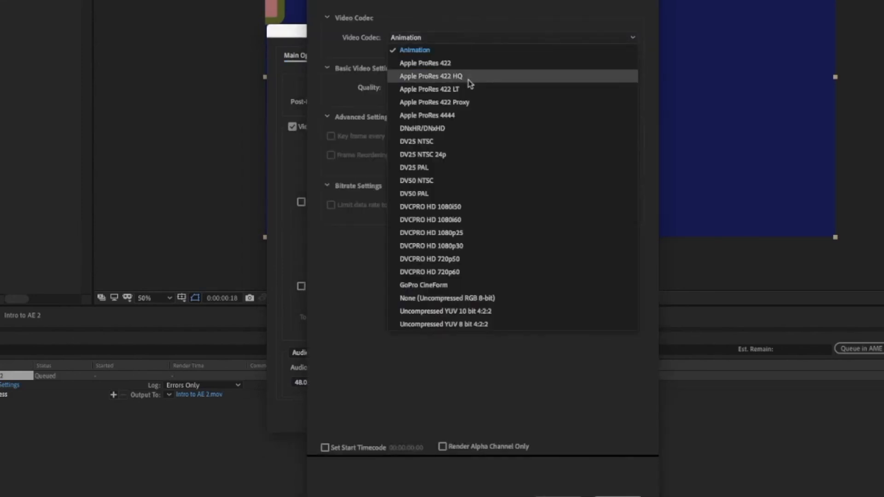
{"action": "left_click", "coordinate": [469, 116]}
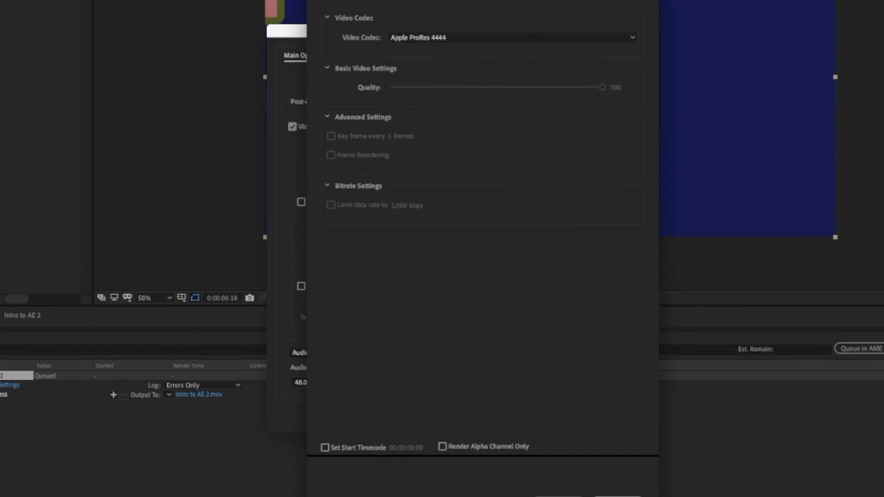
{"action": "key", "text": "Return"}
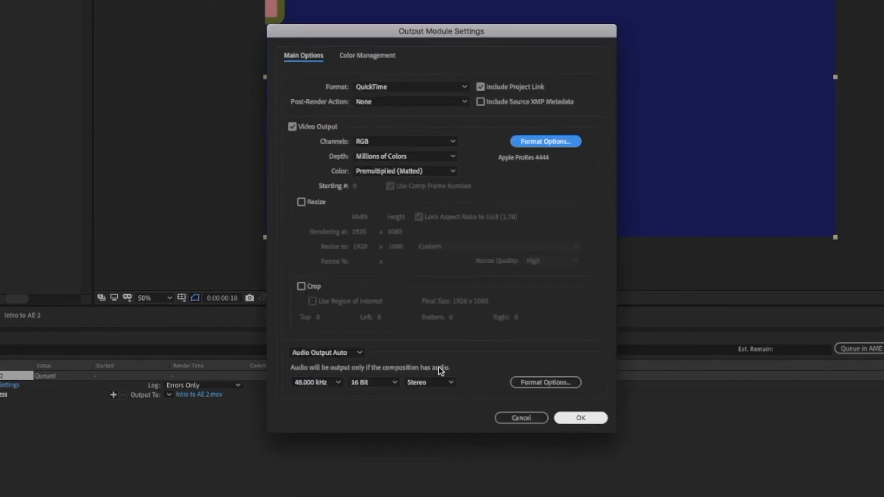
{"action": "left_click", "coordinate": [577, 416]}
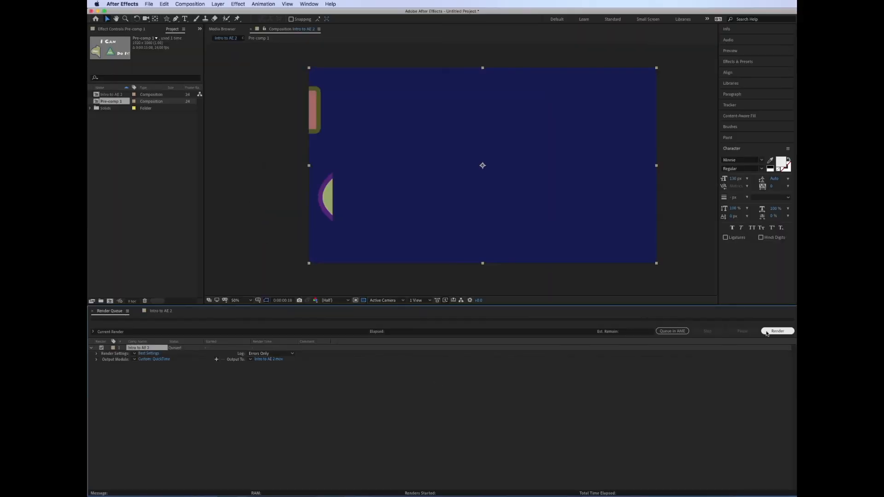
{"action": "left_click", "coordinate": [768, 332]}
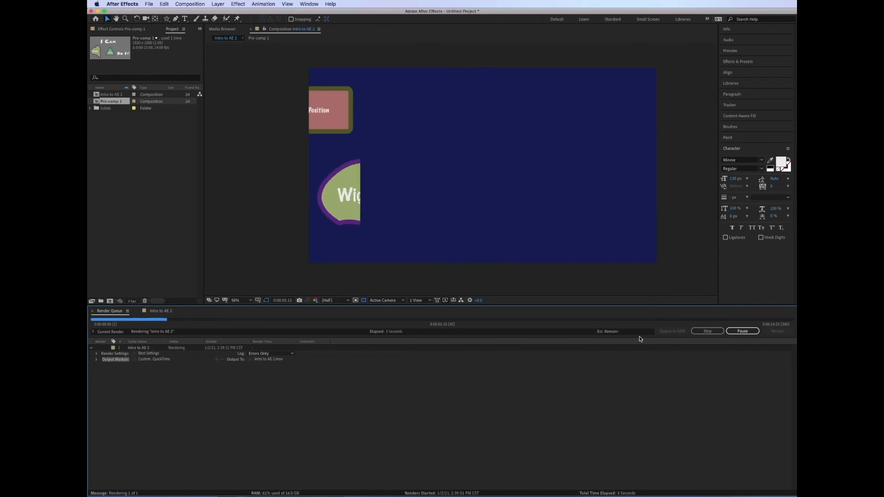